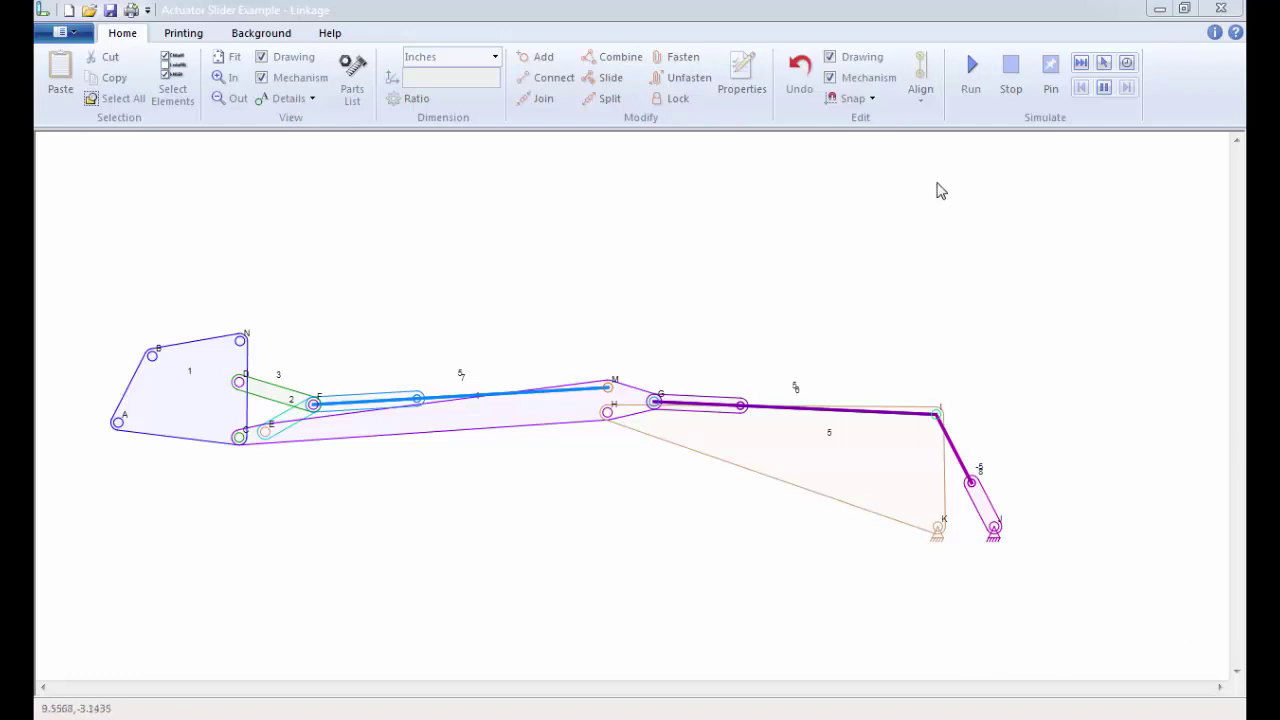
Animate the excavator, stop it, and pan the drawing up to free space below
{"action": "left_click", "coordinate": [973, 75]}
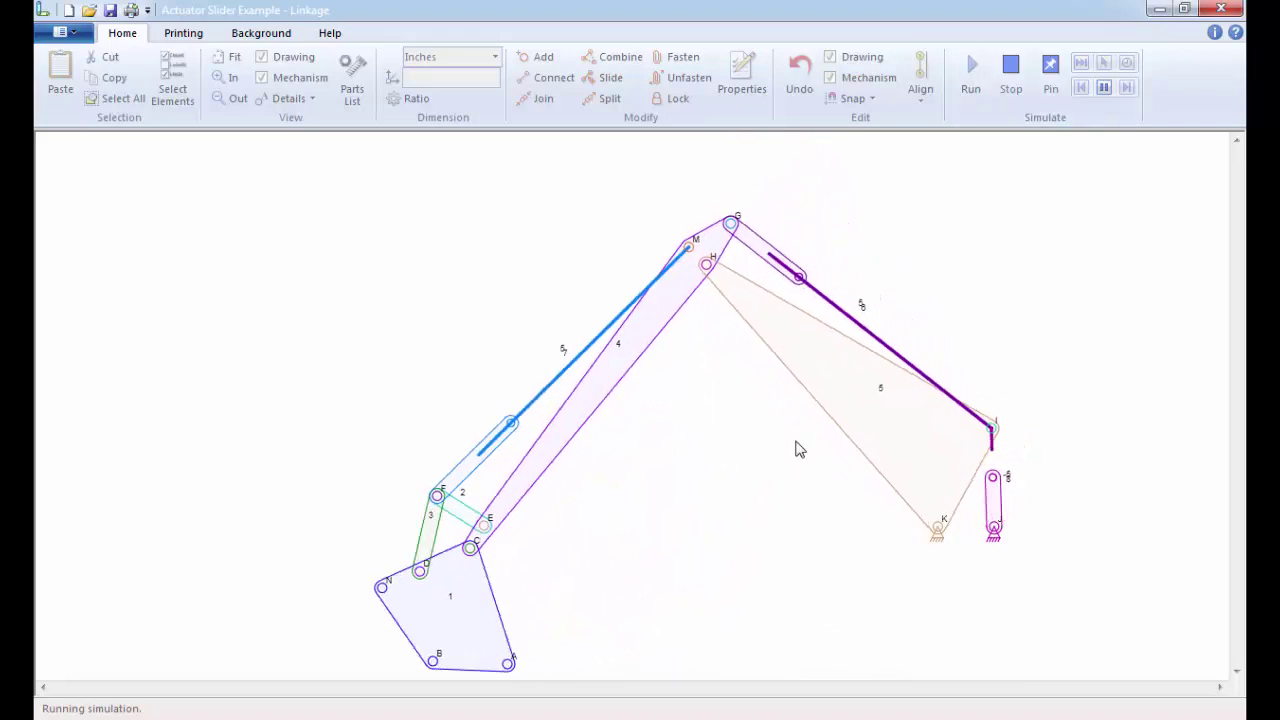
{"action": "left_click", "coordinate": [1005, 93]}
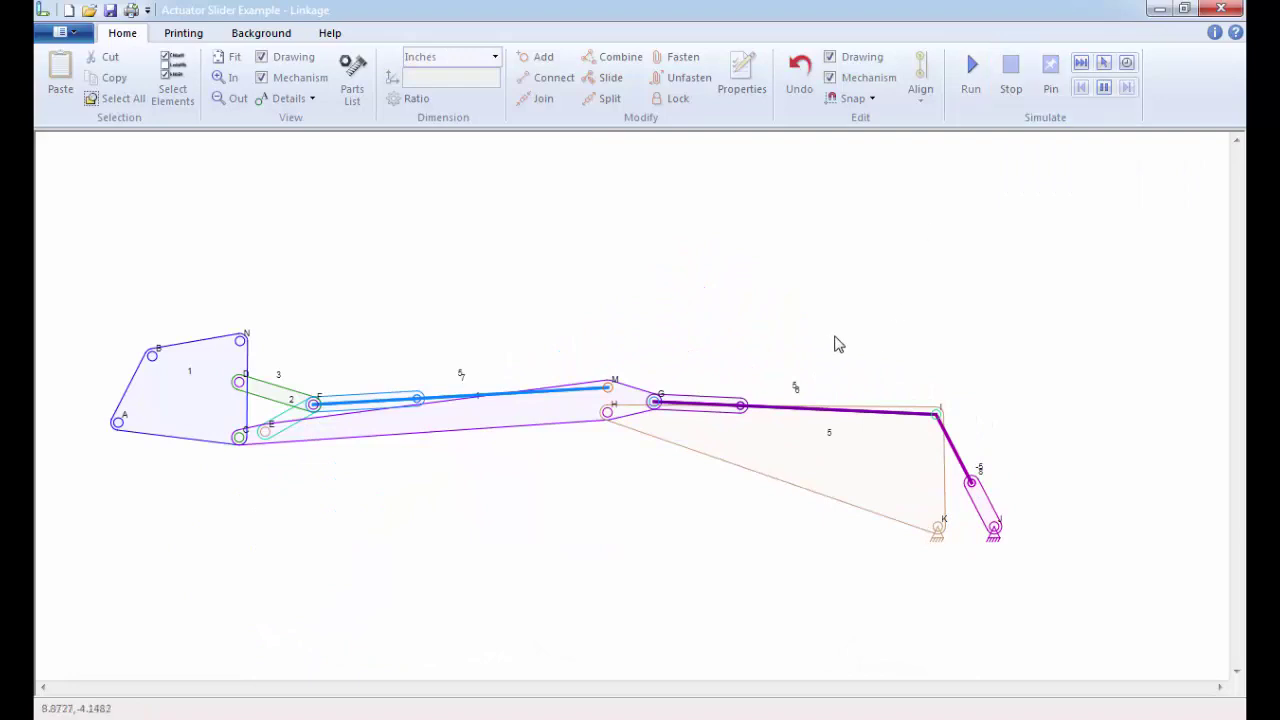
{"action": "left_click_drag", "start_coordinate": [838, 344], "coordinate": [848, 264]}
{"action": "middle_click_drag", "start_coordinate": [848, 264], "coordinate": [851, 146]}
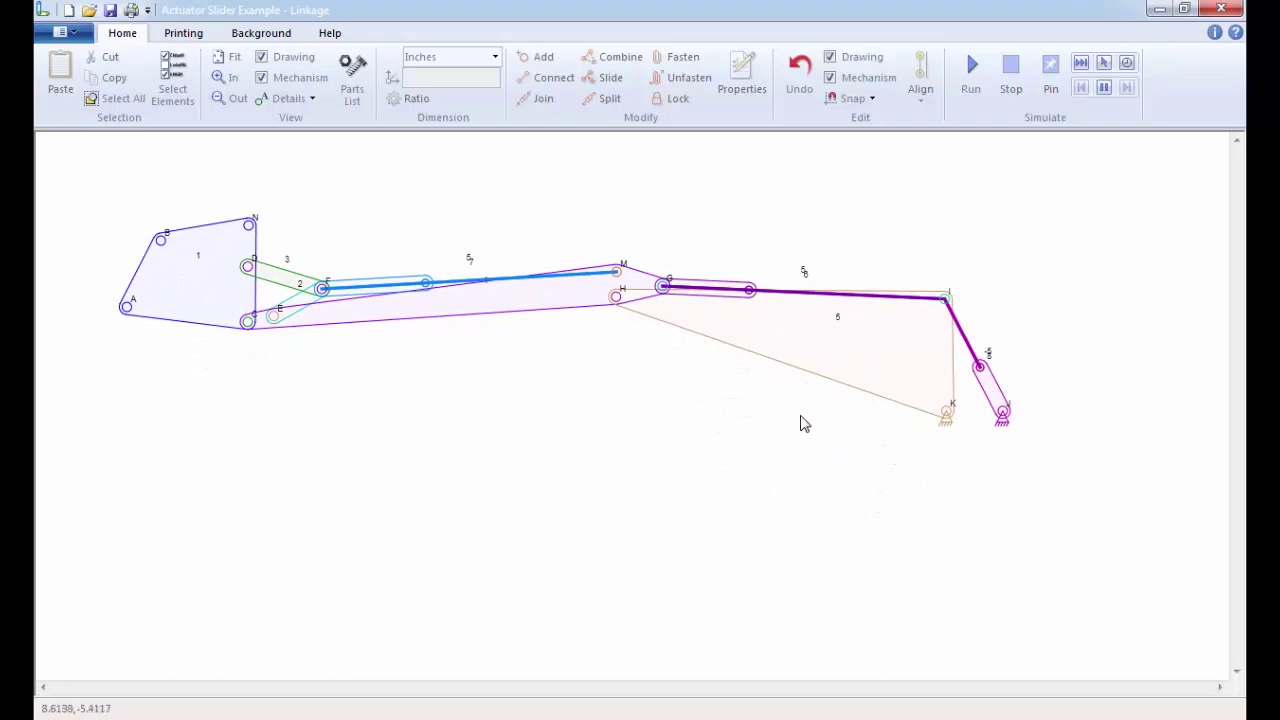
{"action": "middle_click_drag", "start_coordinate": [805, 424], "coordinate": [810, 370]}
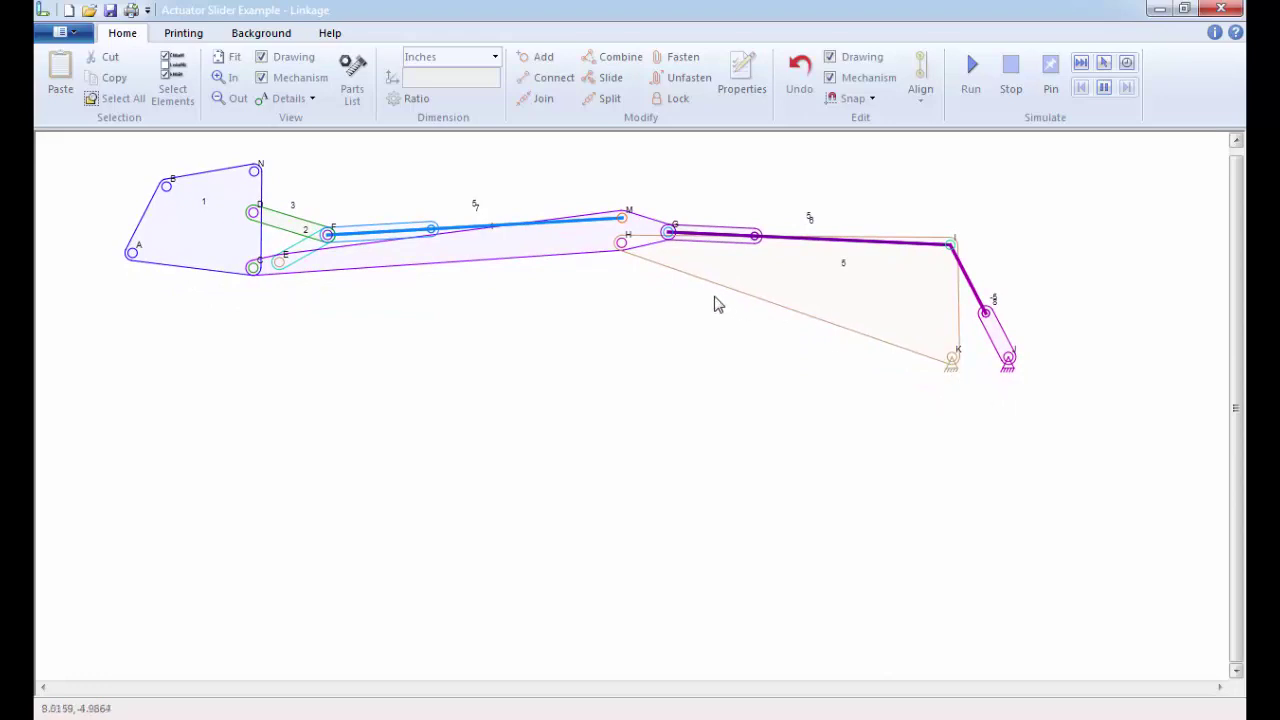
Insert plain link 9 below the excavator arm and stretch its end b further right
{"action": "right_click", "coordinate": [397, 371]}
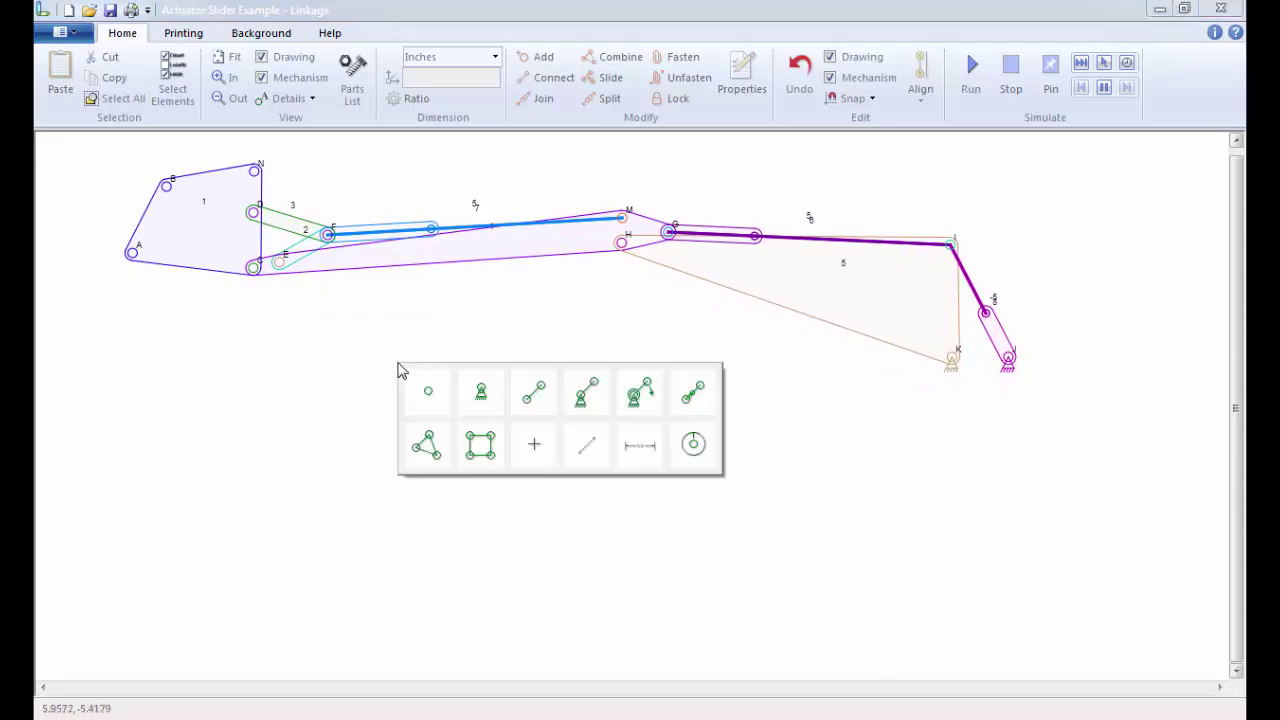
{"action": "left_click", "coordinate": [534, 395]}
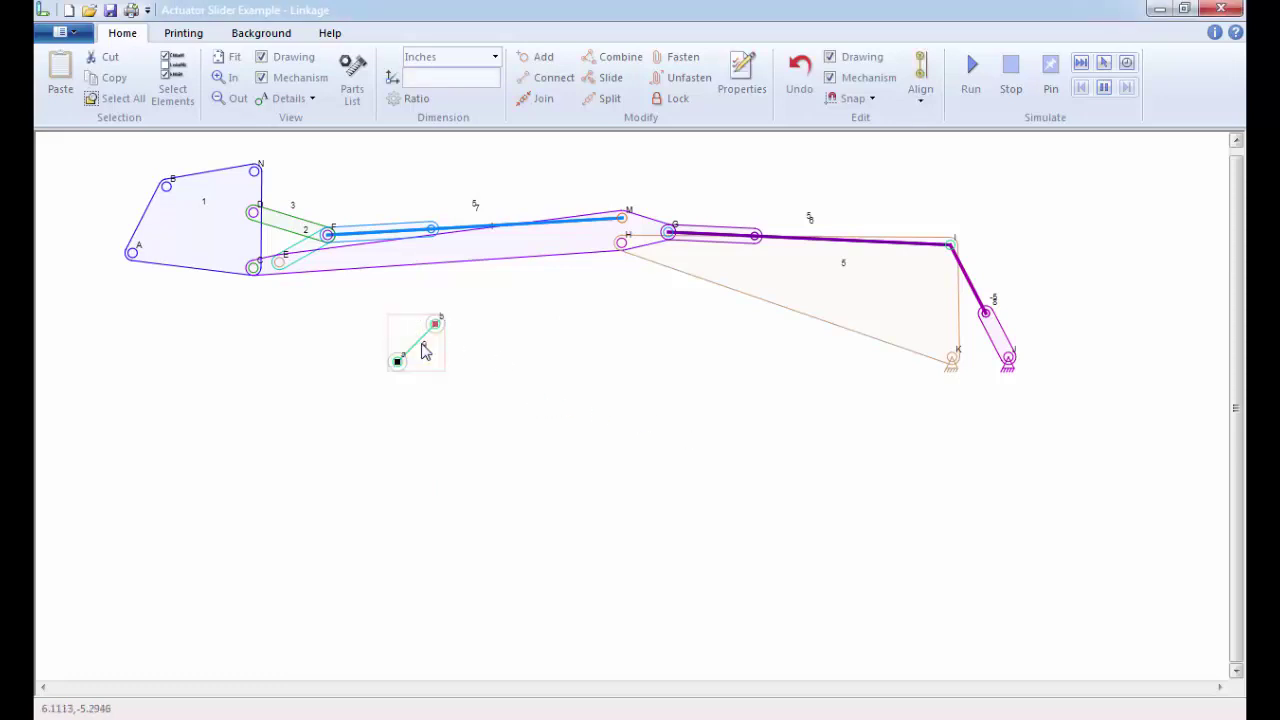
{"action": "mouse_move", "coordinate": [424, 352]}
{"action": "left_mouse_down"}
{"action": "mouse_move", "coordinate": [670, 437]}
{"action": "mouse_move", "coordinate": [657, 423]}
{"action": "mouse_move", "coordinate": [857, 538]}
{"action": "left_mouse_up"}
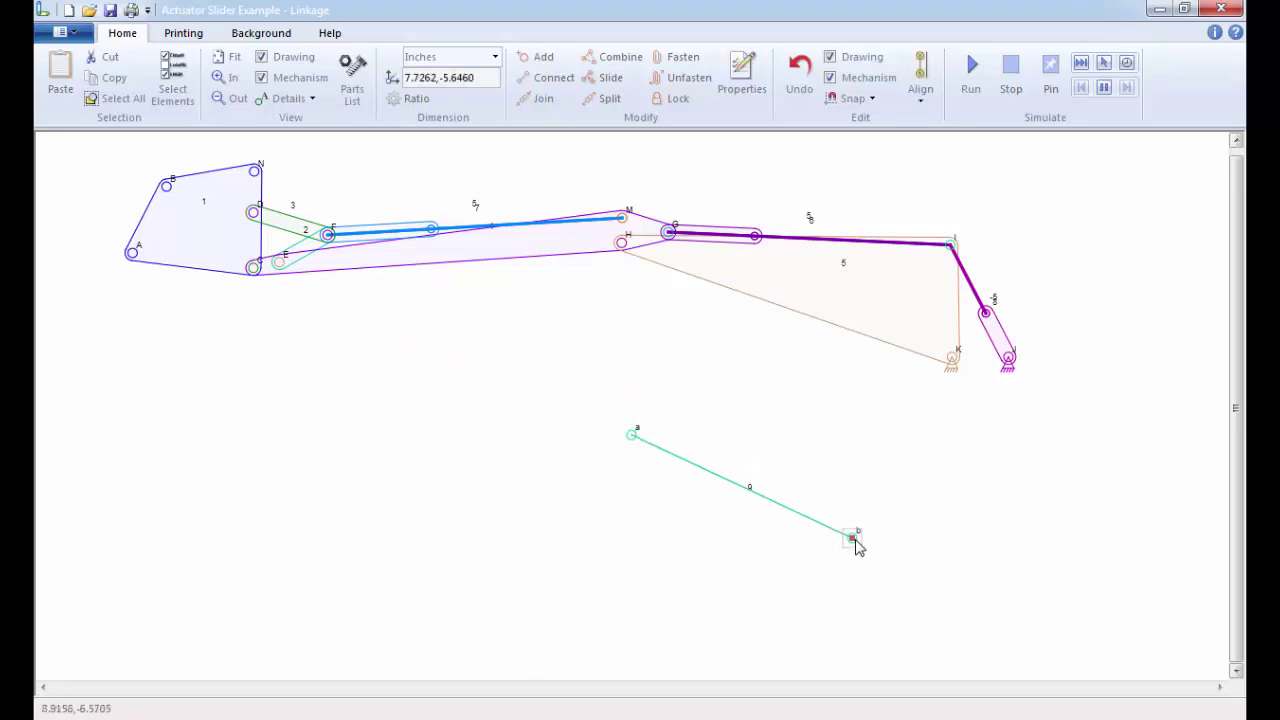
{"action": "left_click_drag", "start_coordinate": [857, 538], "coordinate": [918, 558]}
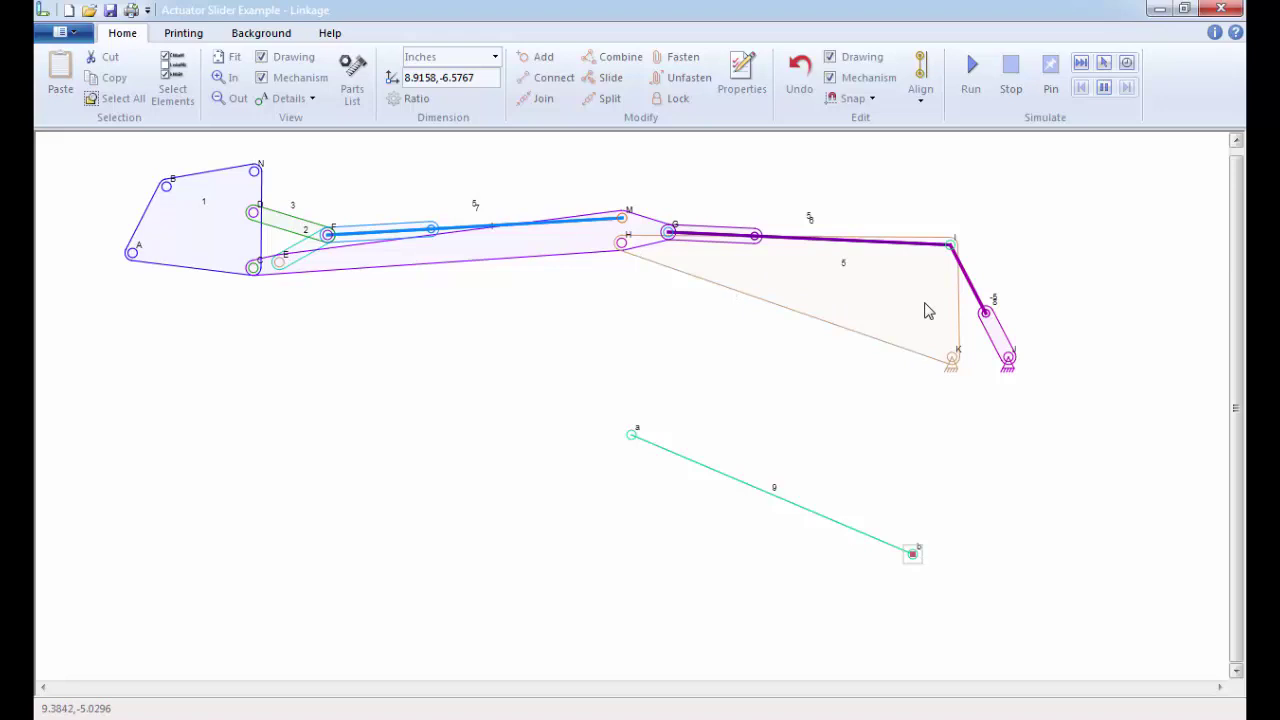
Insert linear actuator 10 and settle it beside link 9's lower end b
{"action": "right_click", "coordinate": [909, 463]}
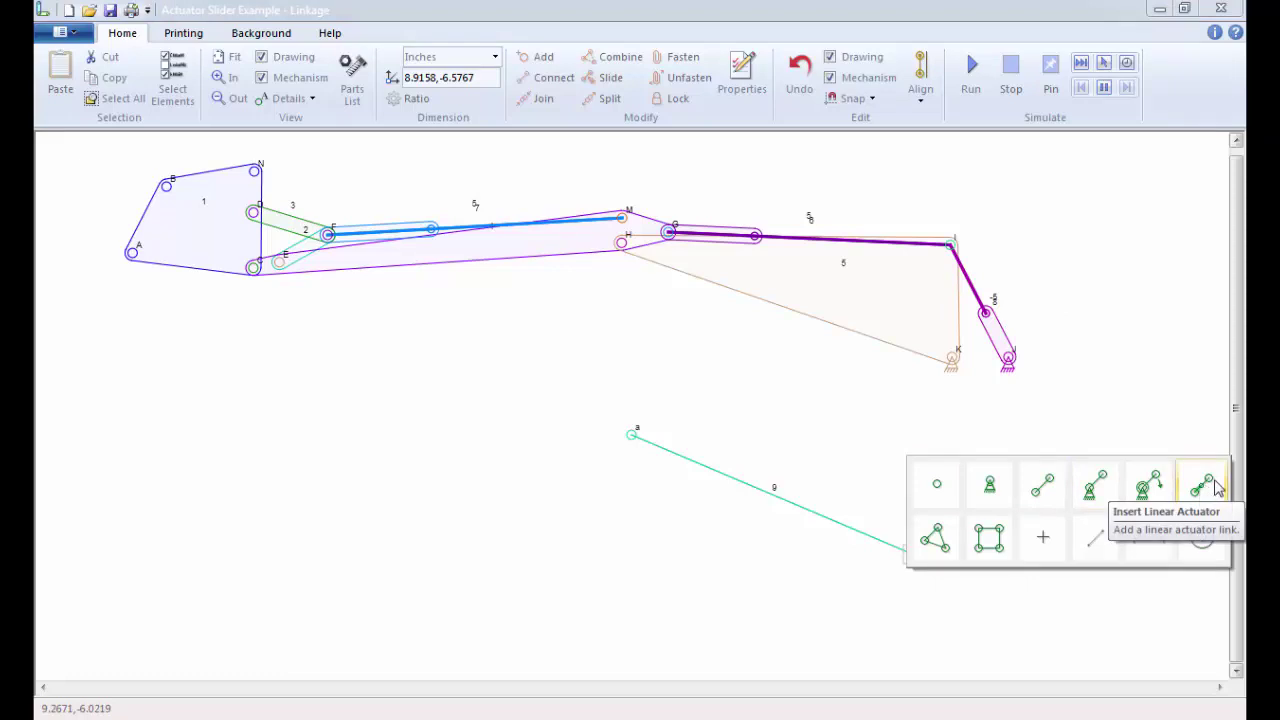
{"action": "left_click", "coordinate": [1216, 486]}
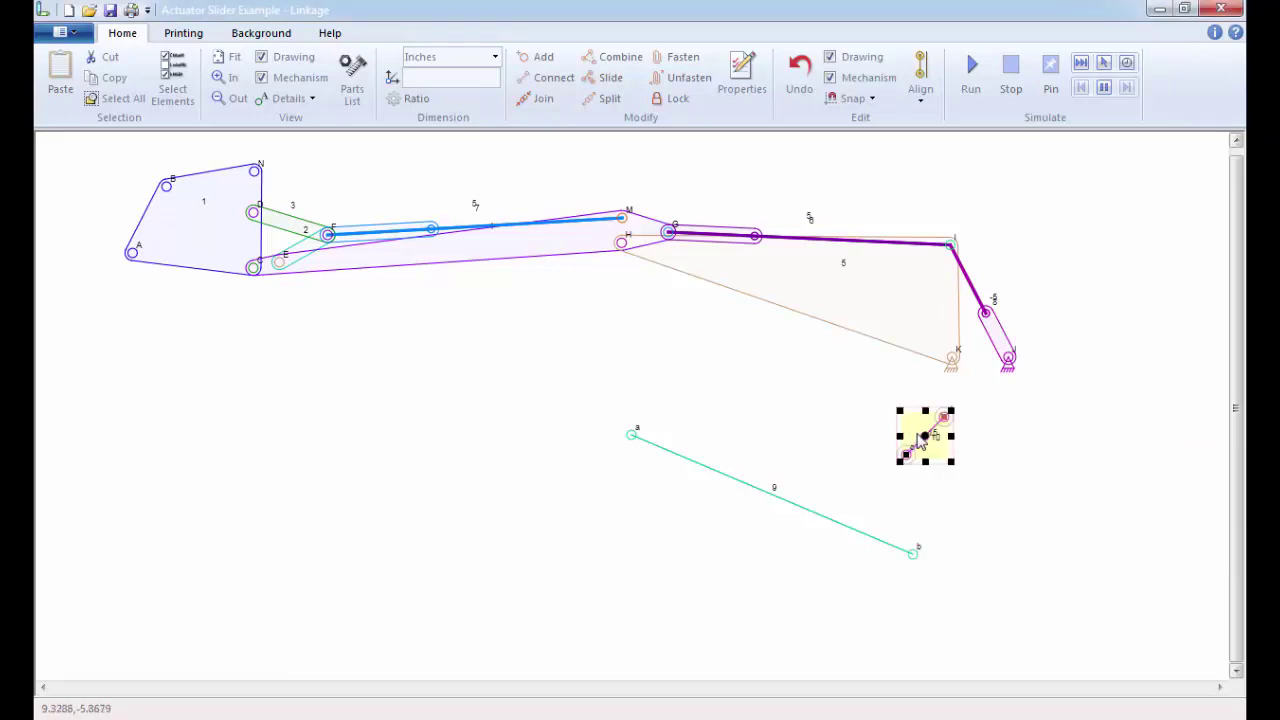
{"action": "mouse_move", "coordinate": [922, 448]}
{"action": "left_mouse_down"}
{"action": "mouse_move", "coordinate": [980, 563]}
{"action": "mouse_move", "coordinate": [976, 553]}
{"action": "left_mouse_up"}
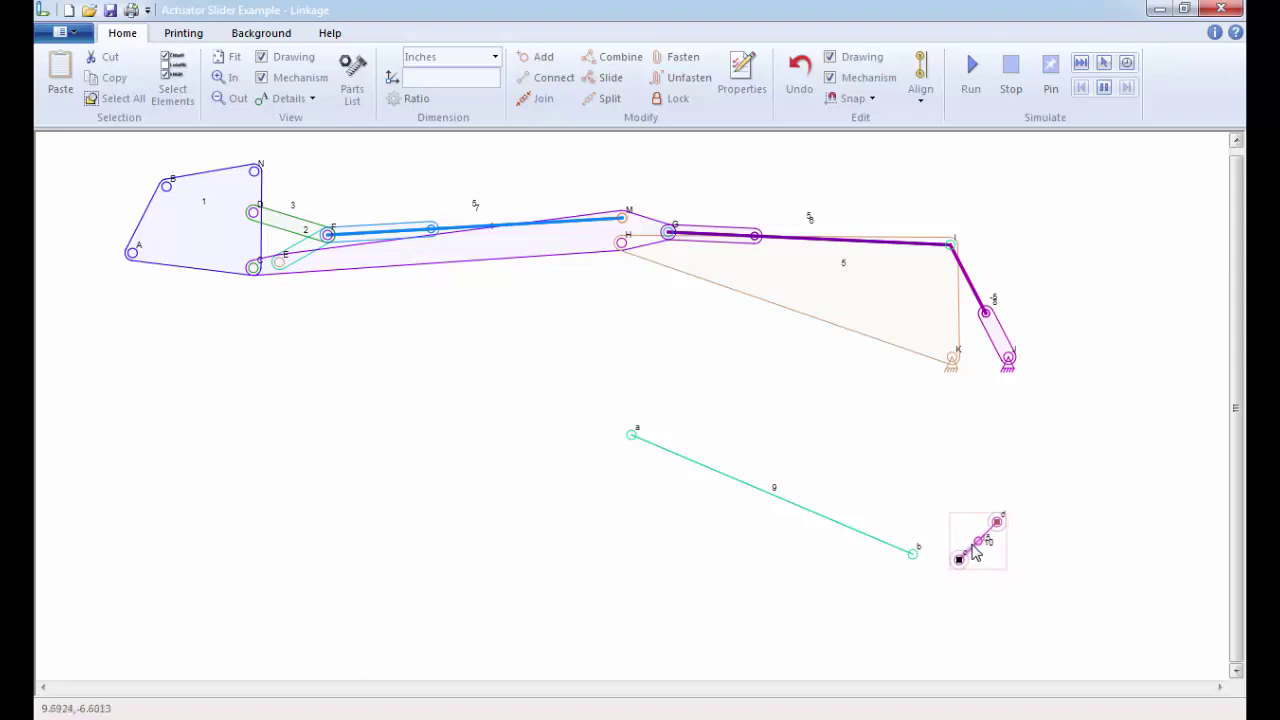
{"action": "left_click", "coordinate": [1074, 486]}
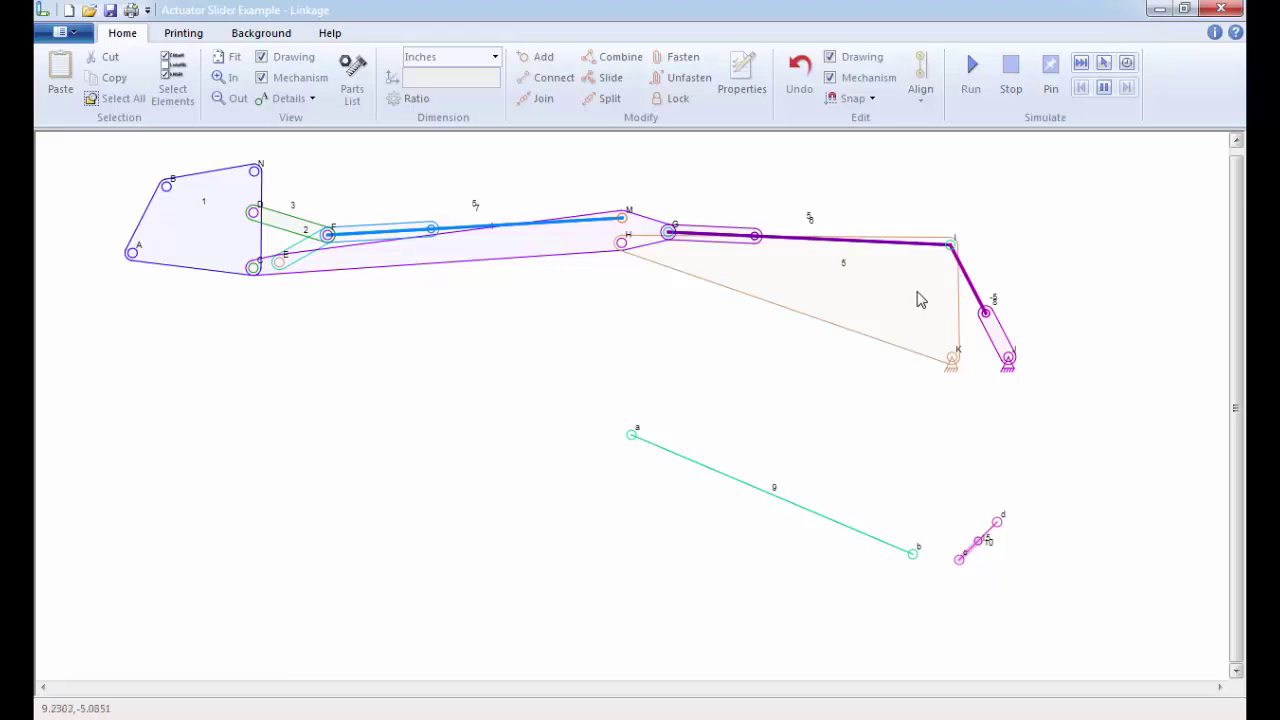
{"action": "left_click", "coordinate": [790, 511]}
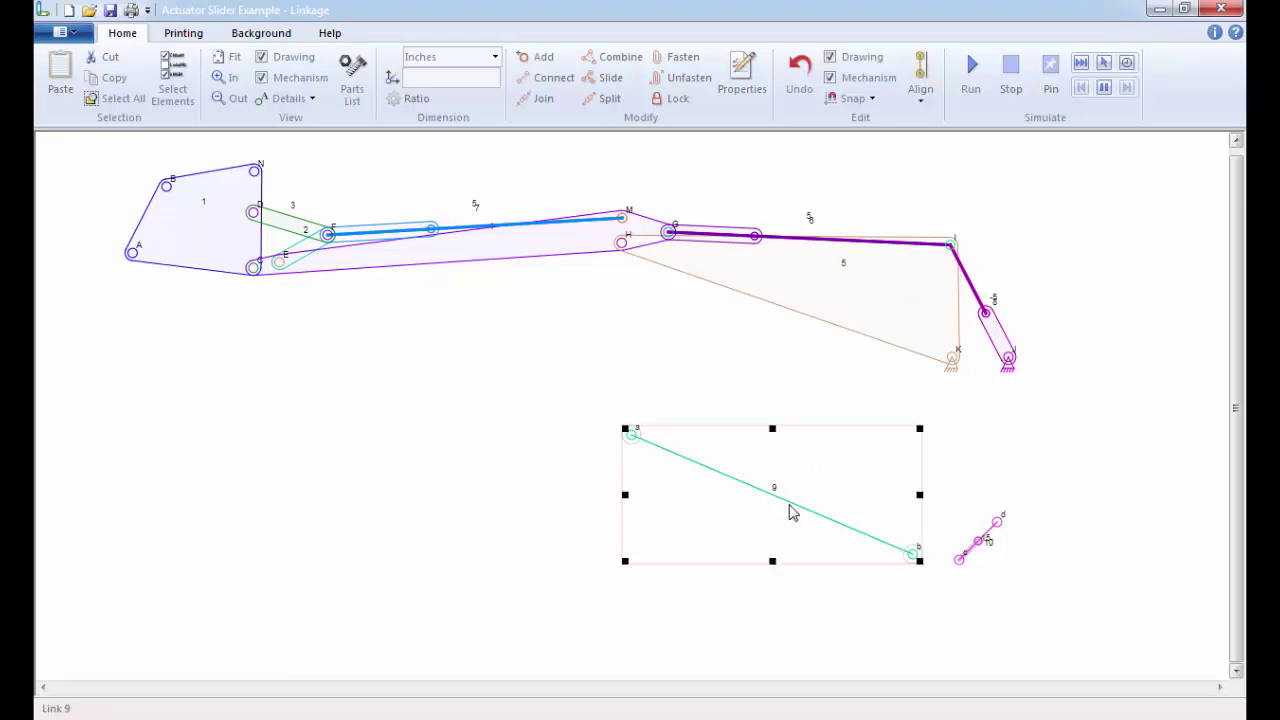
Add a third connector e to link 9 and drag it to reshape the triangle
{"action": "left_click", "coordinate": [543, 60]}
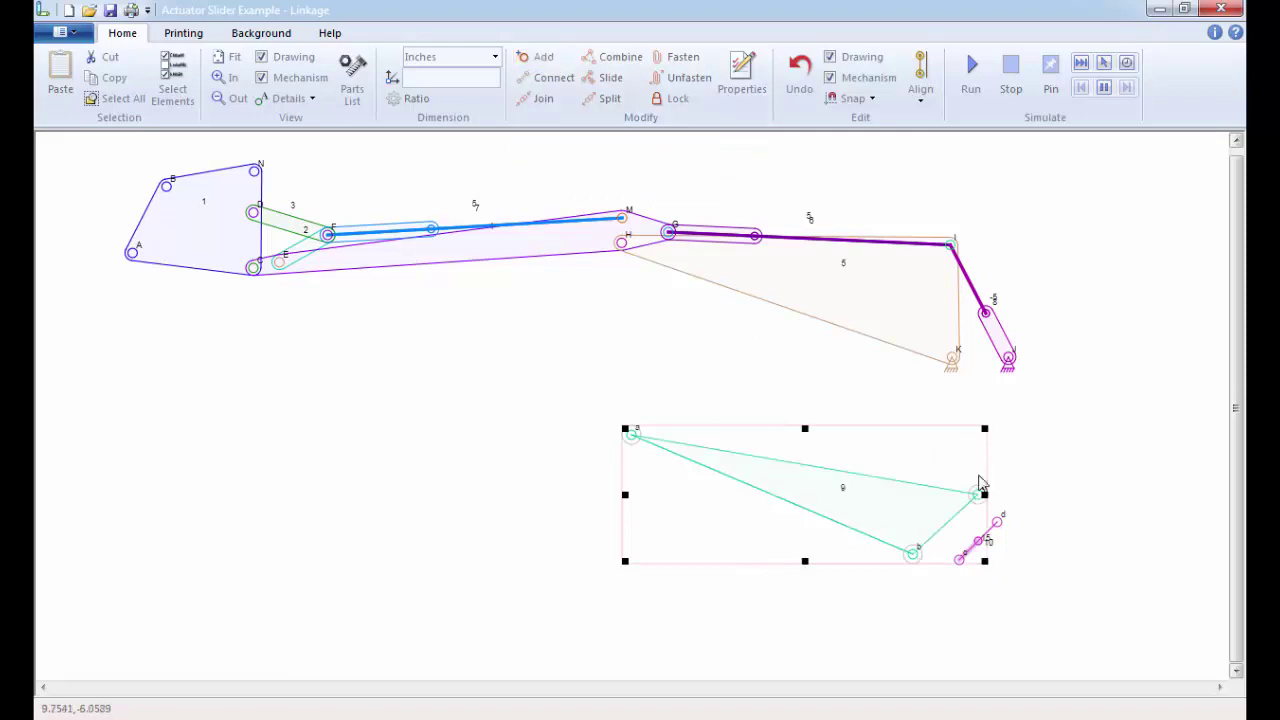
{"action": "left_click_drag", "start_coordinate": [980, 498], "coordinate": [945, 478]}
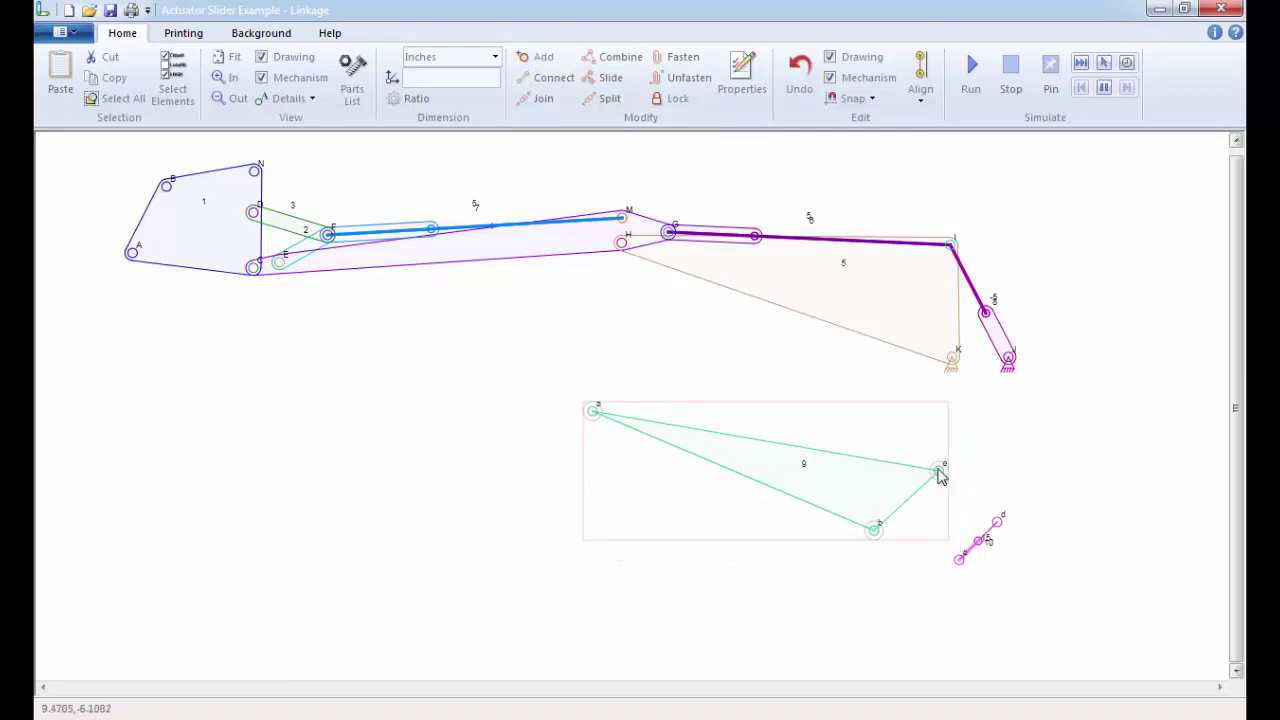
{"action": "left_click", "coordinate": [800, 72]}
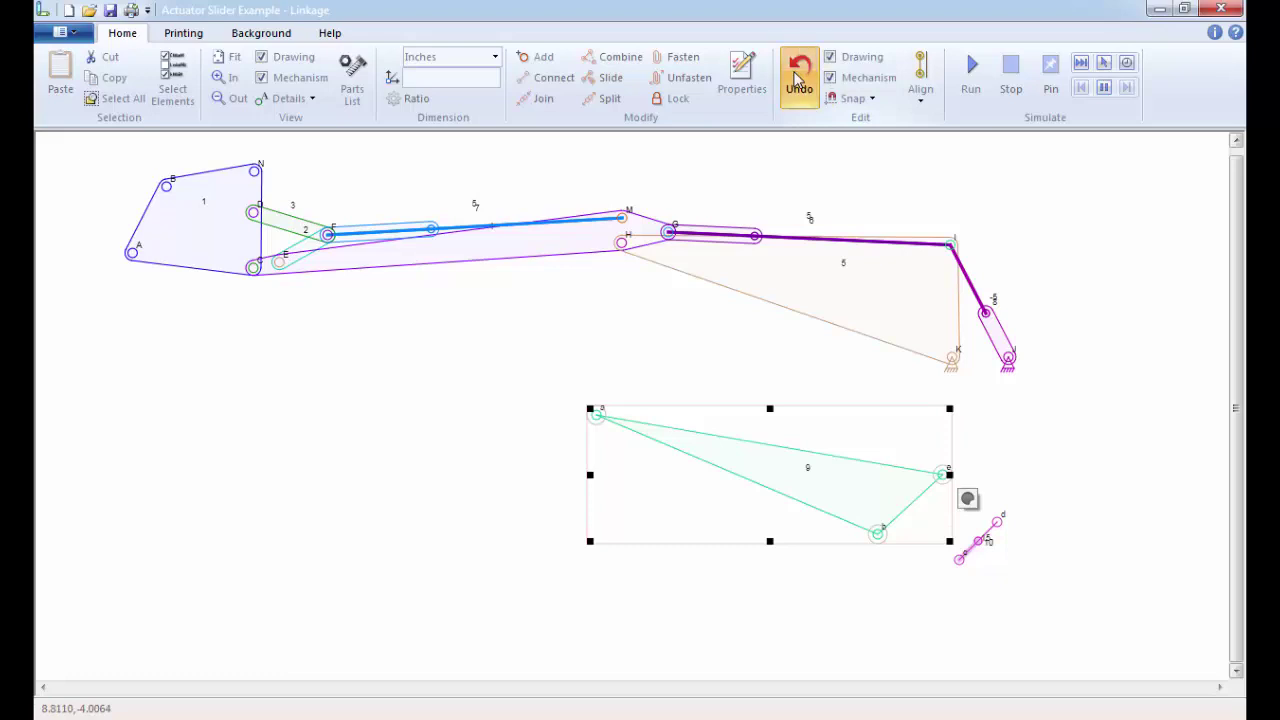
{"action": "left_click", "coordinate": [785, 368]}
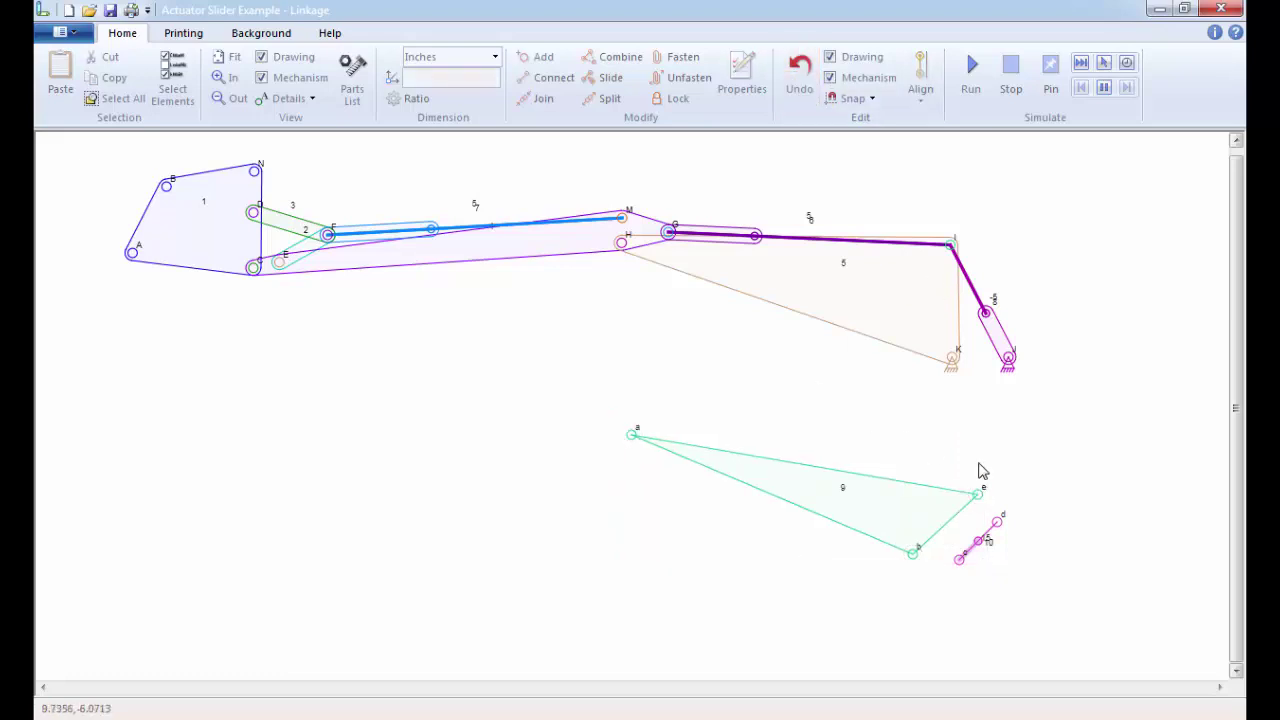
{"action": "left_click", "coordinate": [980, 498]}
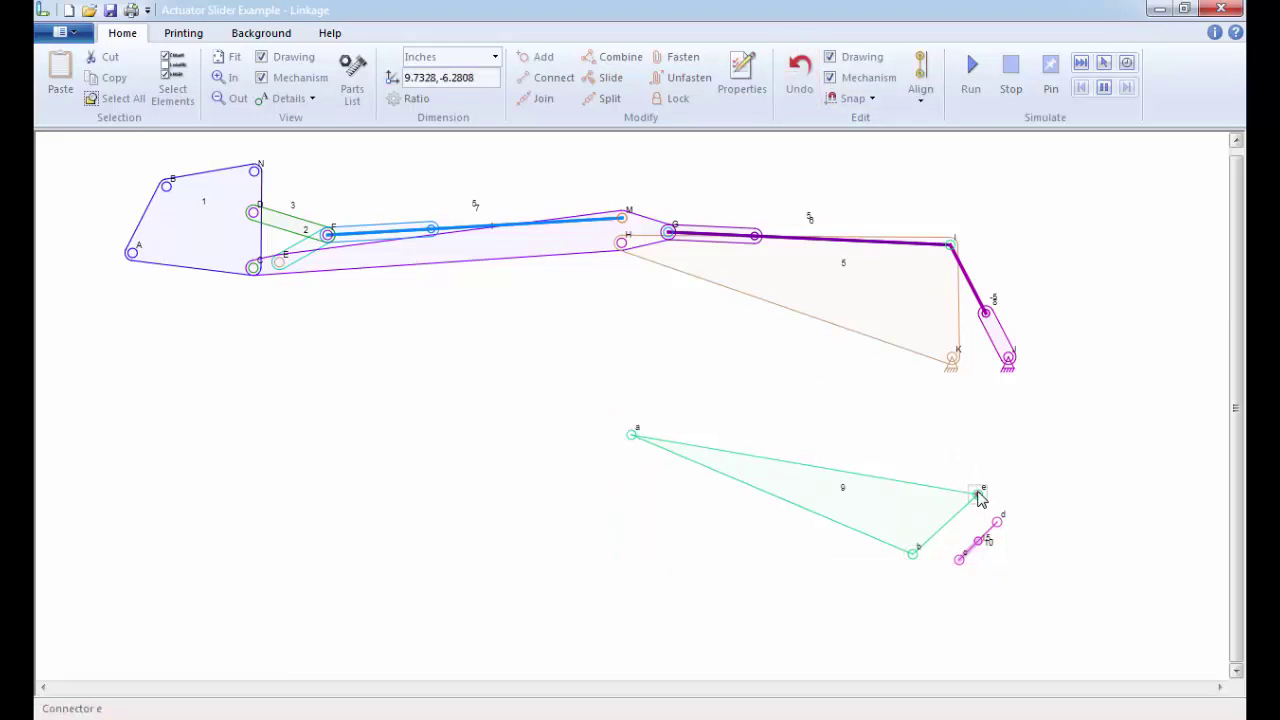
{"action": "left_click_drag", "start_coordinate": [980, 498], "coordinate": [916, 453]}
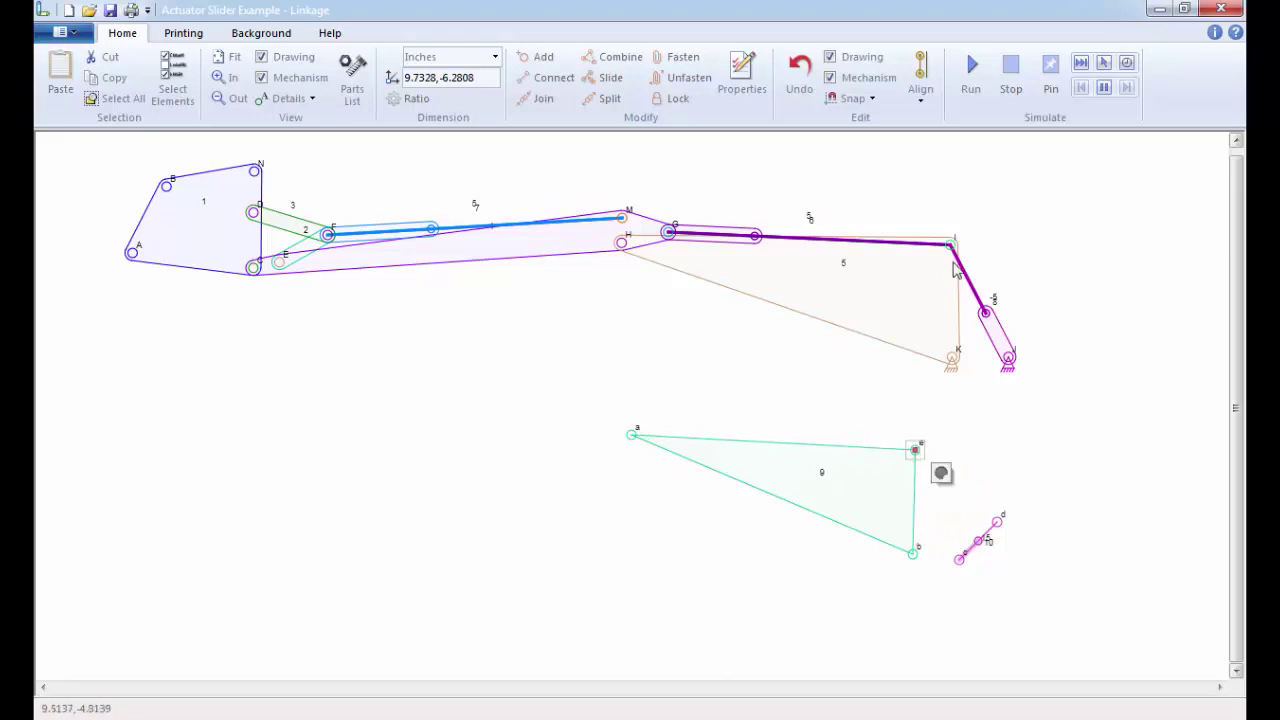
Move actuator 10's upper end d onto connector e and join them
{"action": "left_click", "coordinate": [998, 521]}
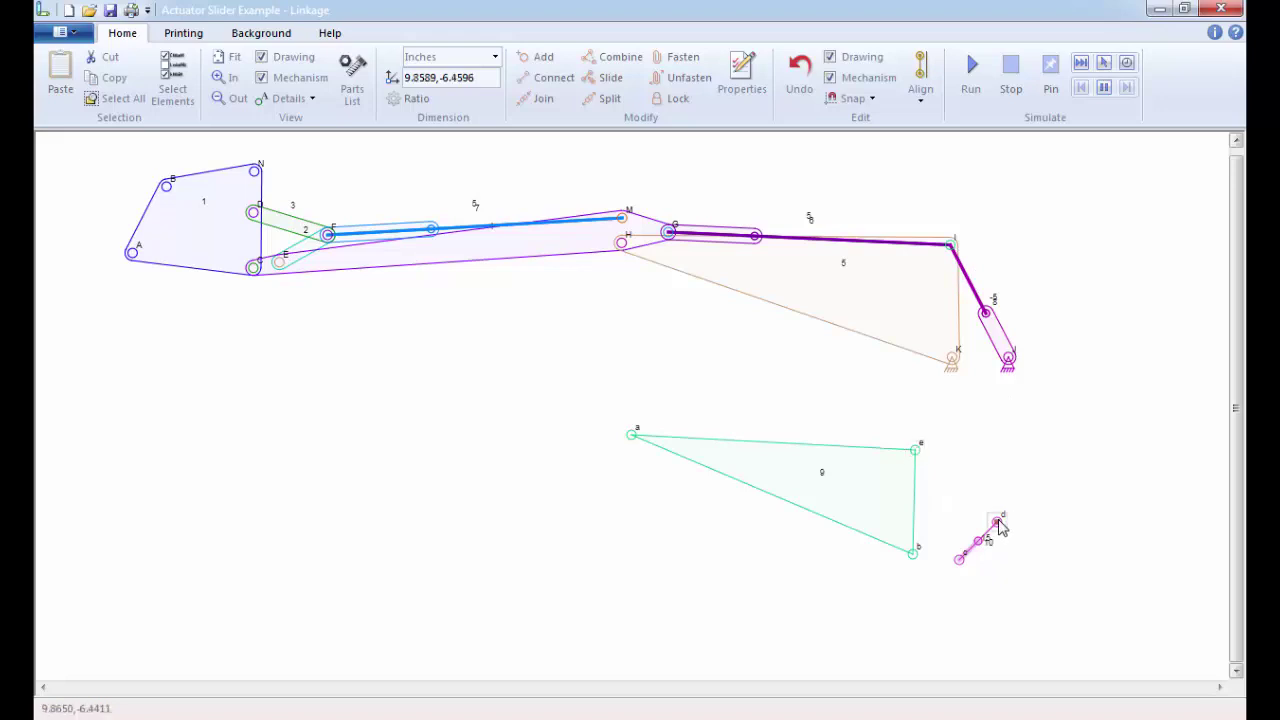
{"action": "left_click_drag", "start_coordinate": [998, 521], "coordinate": [910, 447]}
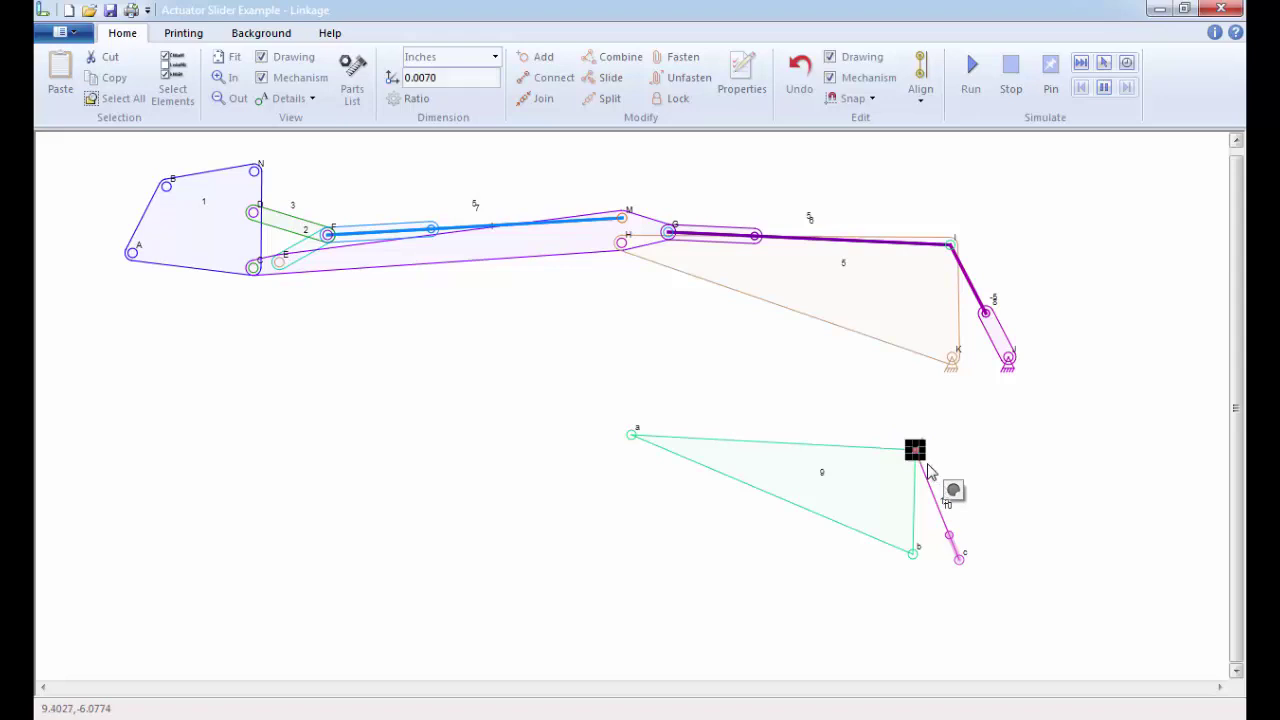
{"action": "left_click", "coordinate": [543, 100]}
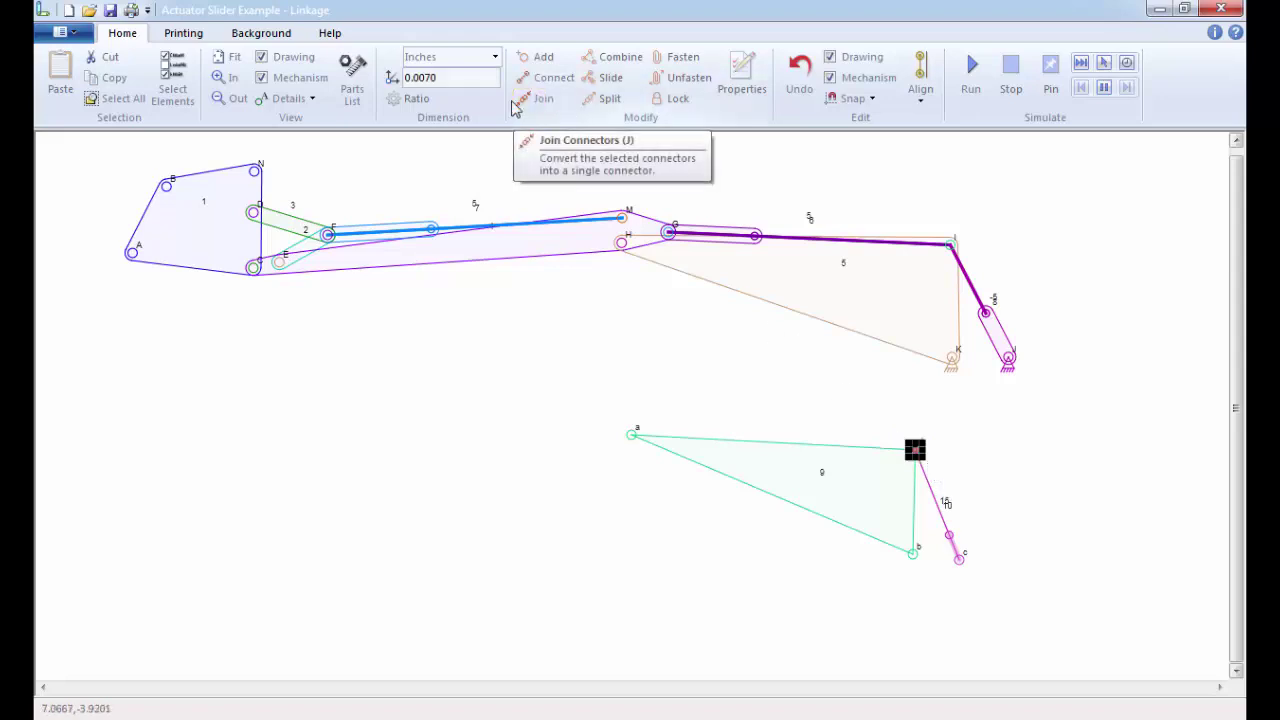
{"action": "left_click", "coordinate": [539, 101]}
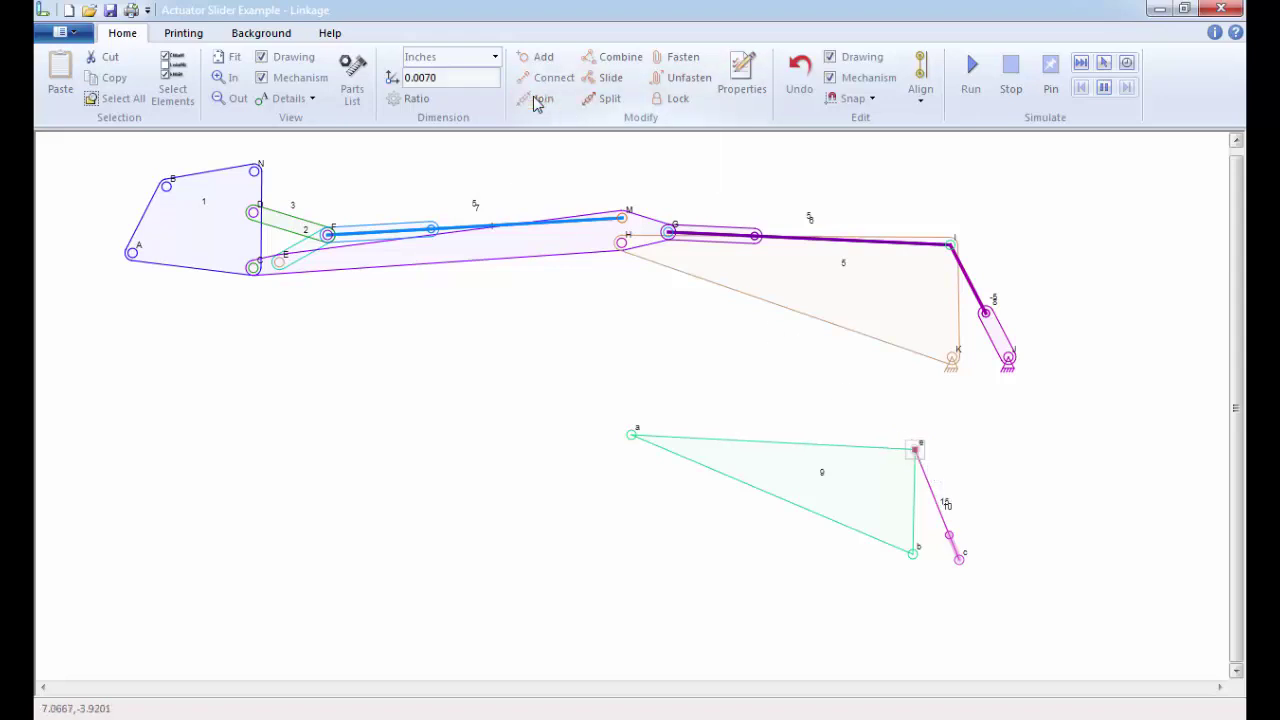
{"action": "left_click", "coordinate": [735, 342]}
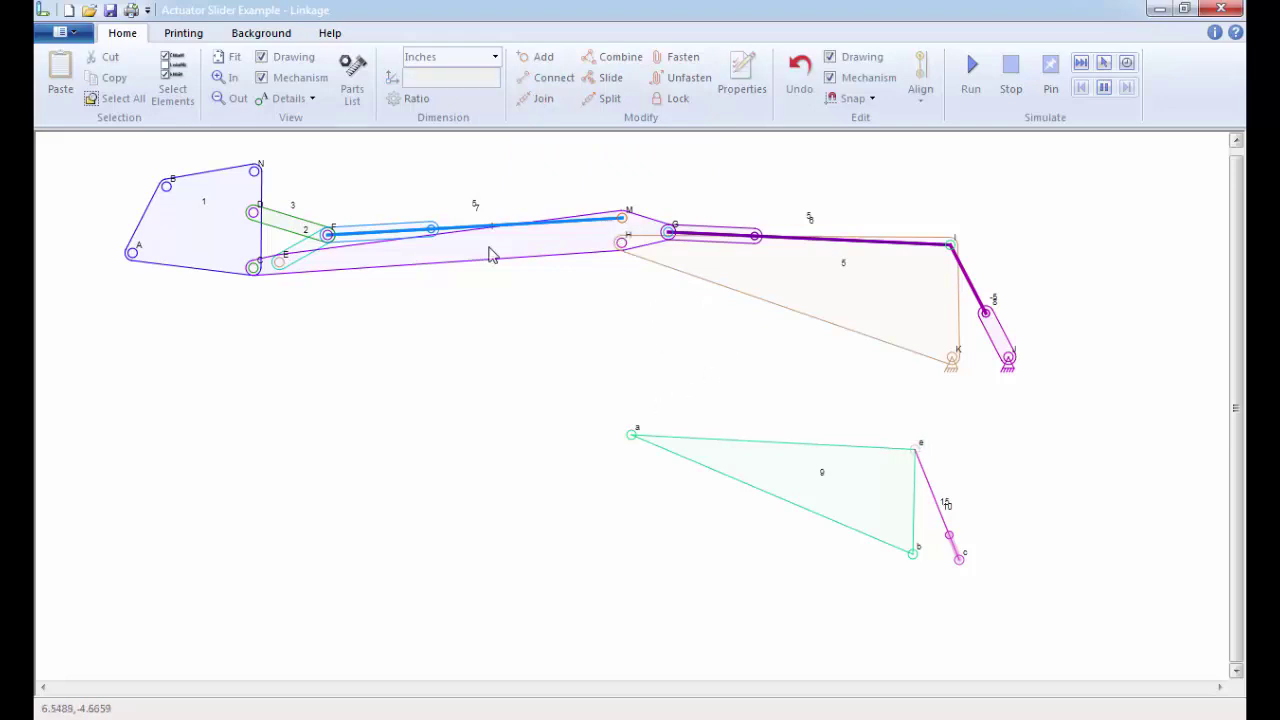
Insert plain link 11 left of plate 9 and join its end to connector a
{"action": "right_click", "coordinate": [401, 375]}
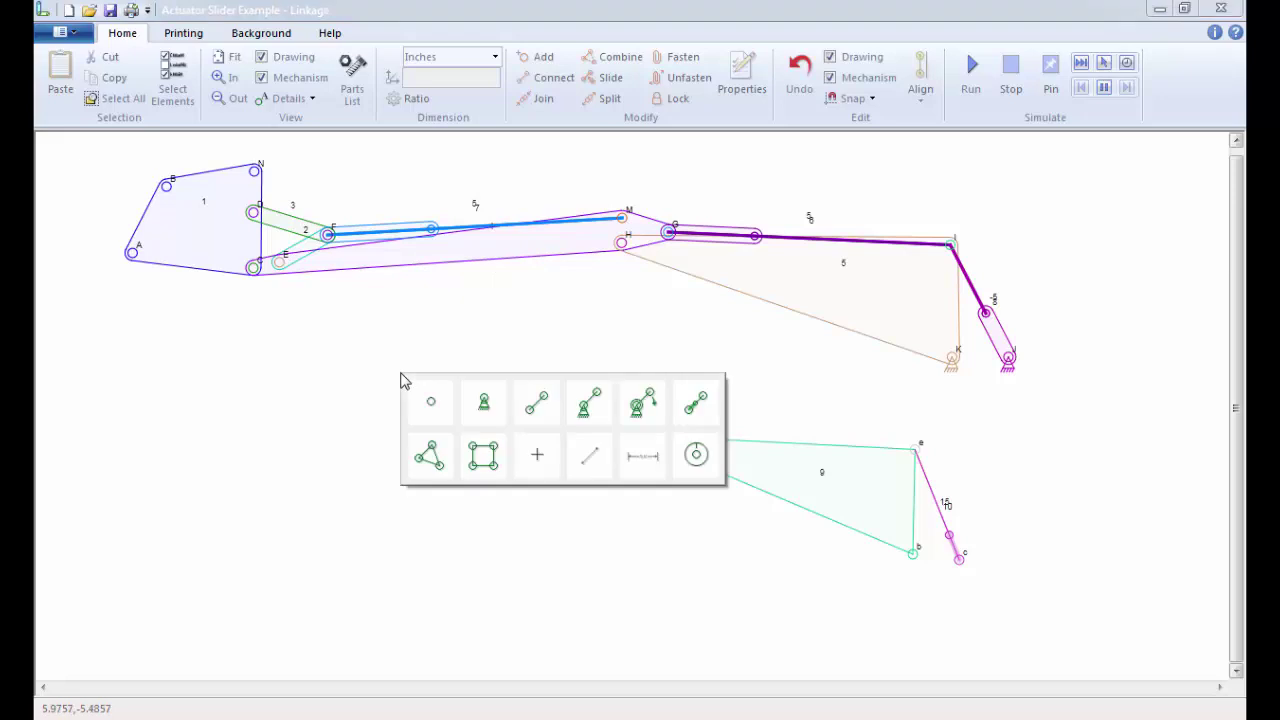
{"action": "left_click", "coordinate": [549, 410]}
{"action": "left_click_drag", "start_coordinate": [430, 354], "coordinate": [302, 427]}
{"action": "left_click", "coordinate": [507, 326]}
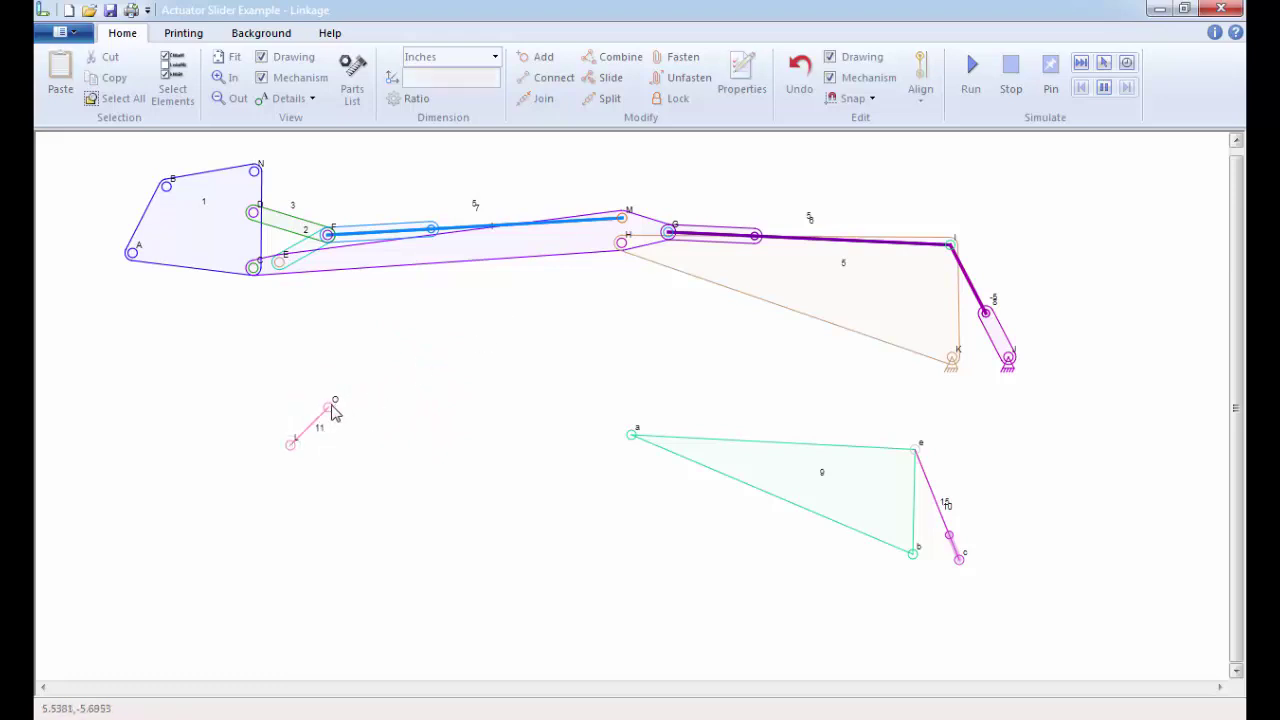
{"action": "mouse_move", "coordinate": [335, 413]}
{"action": "middle_mouse_down"}
{"action": "mouse_move", "coordinate": [483, 431]}
{"action": "mouse_move", "coordinate": [360, 422]}
{"action": "middle_mouse_up"}
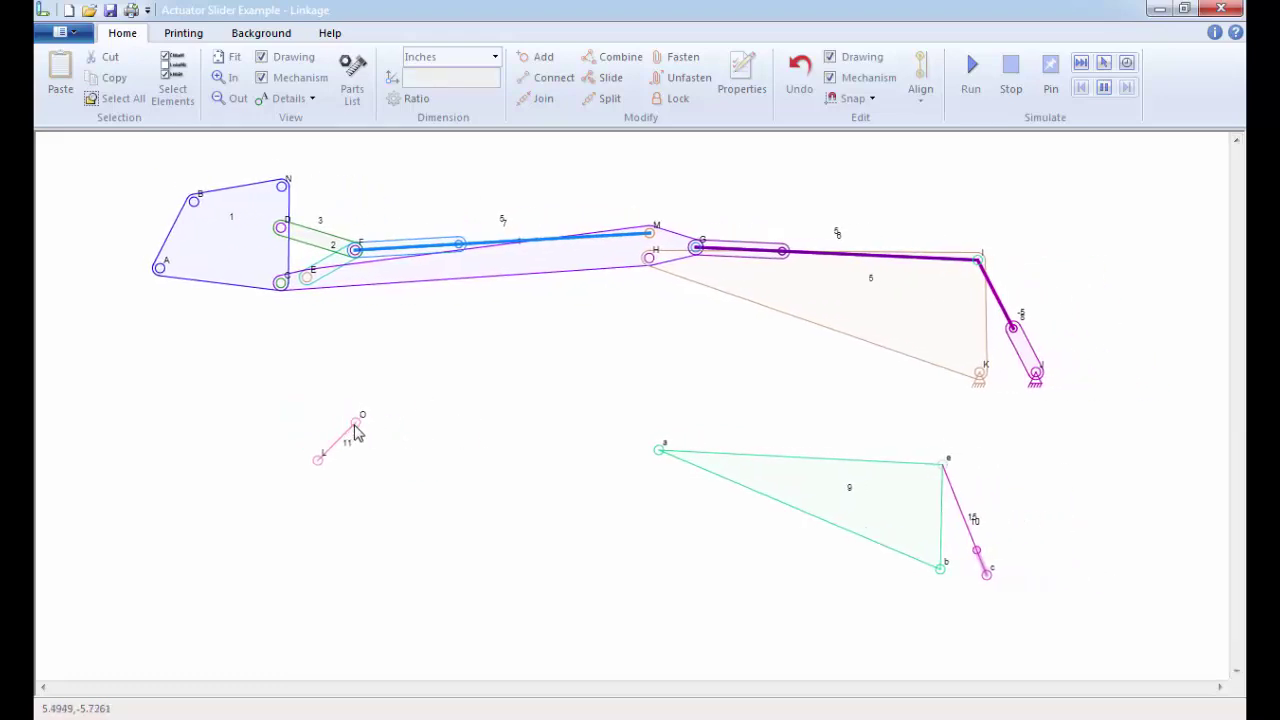
{"action": "left_click", "coordinate": [355, 425]}
{"action": "mouse_move", "coordinate": [355, 425]}
{"action": "left_mouse_down"}
{"action": "mouse_move", "coordinate": [649, 449]}
{"action": "mouse_move", "coordinate": [674, 464]}
{"action": "left_mouse_up"}
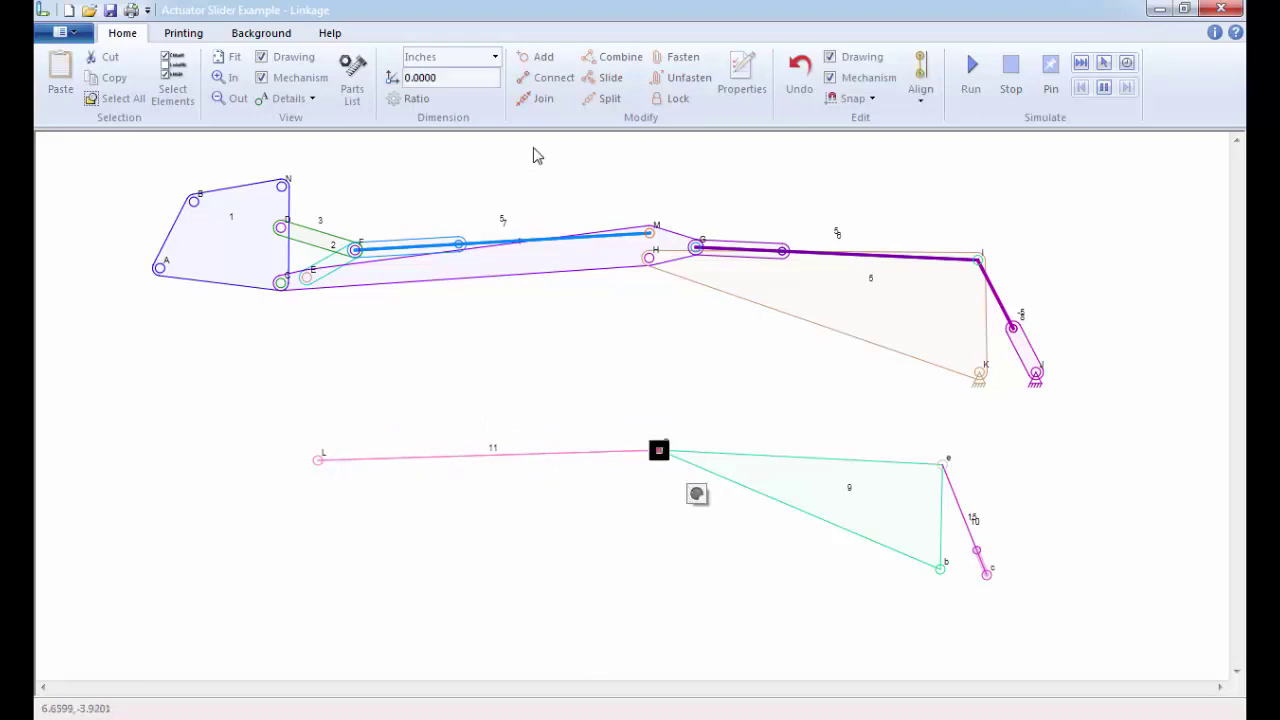
{"action": "left_click", "coordinate": [548, 100]}
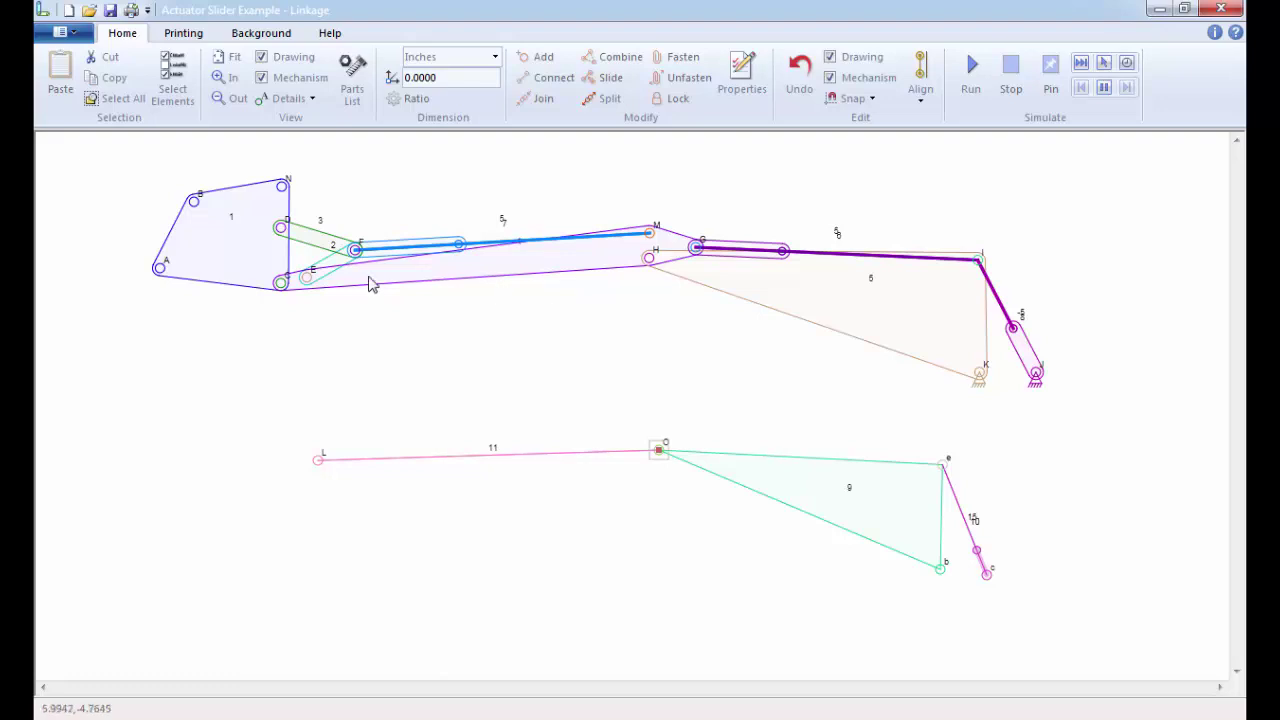
Add three connectors to link 11: P near L, Q above O, R right of O
{"action": "left_click", "coordinate": [446, 462]}
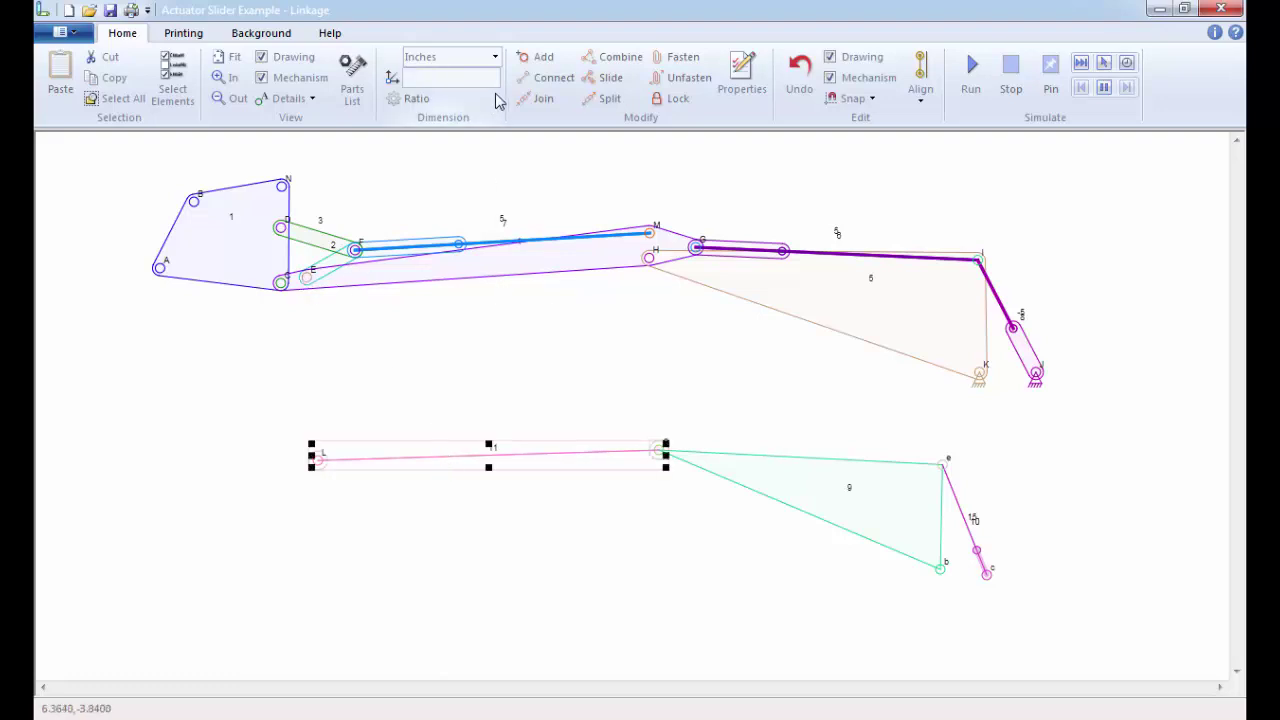
{"action": "left_click", "coordinate": [540, 67]}
{"action": "left_click", "coordinate": [540, 67]}
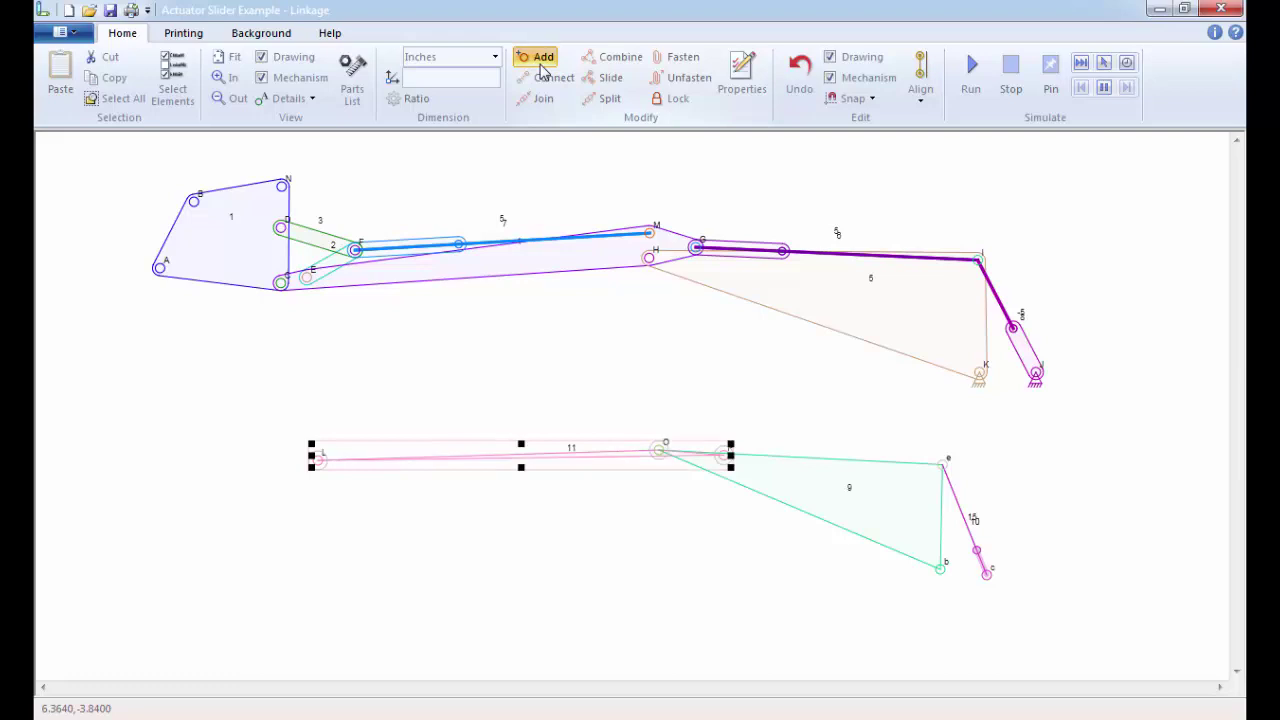
{"action": "left_click", "coordinate": [540, 67]}
{"action": "left_click", "coordinate": [587, 336]}
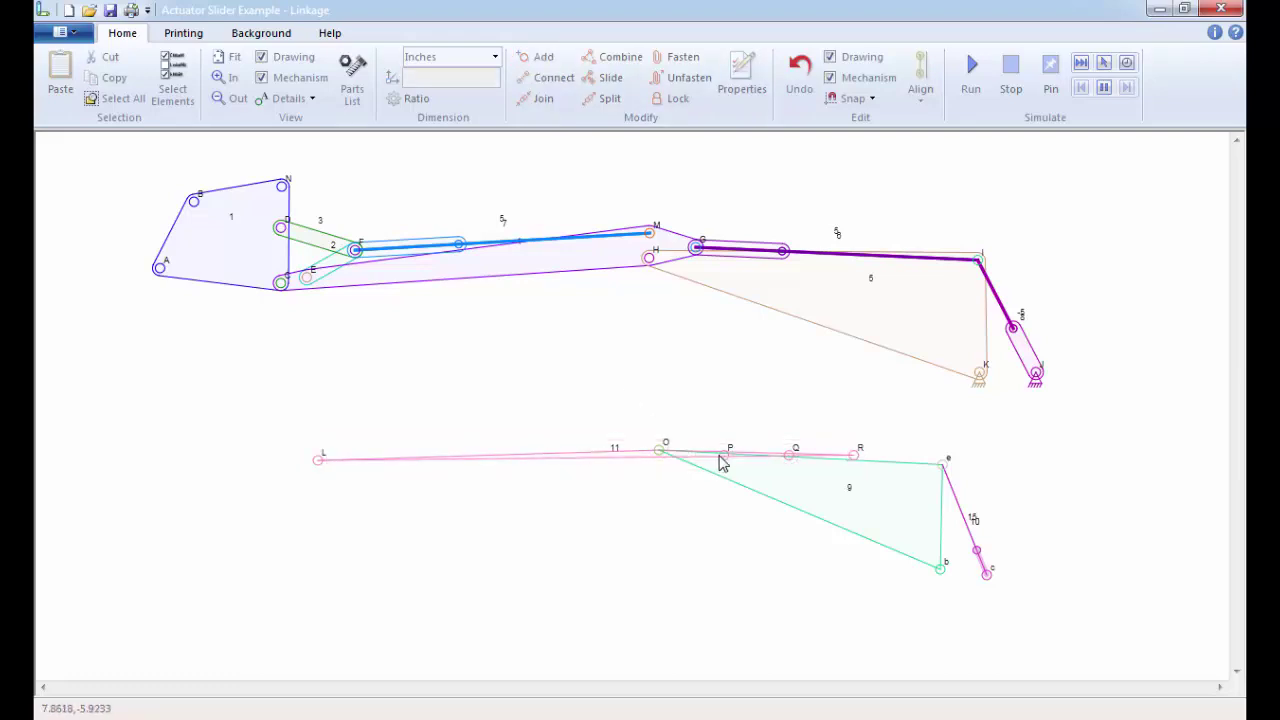
{"action": "left_click_drag", "start_coordinate": [727, 458], "coordinate": [337, 458]}
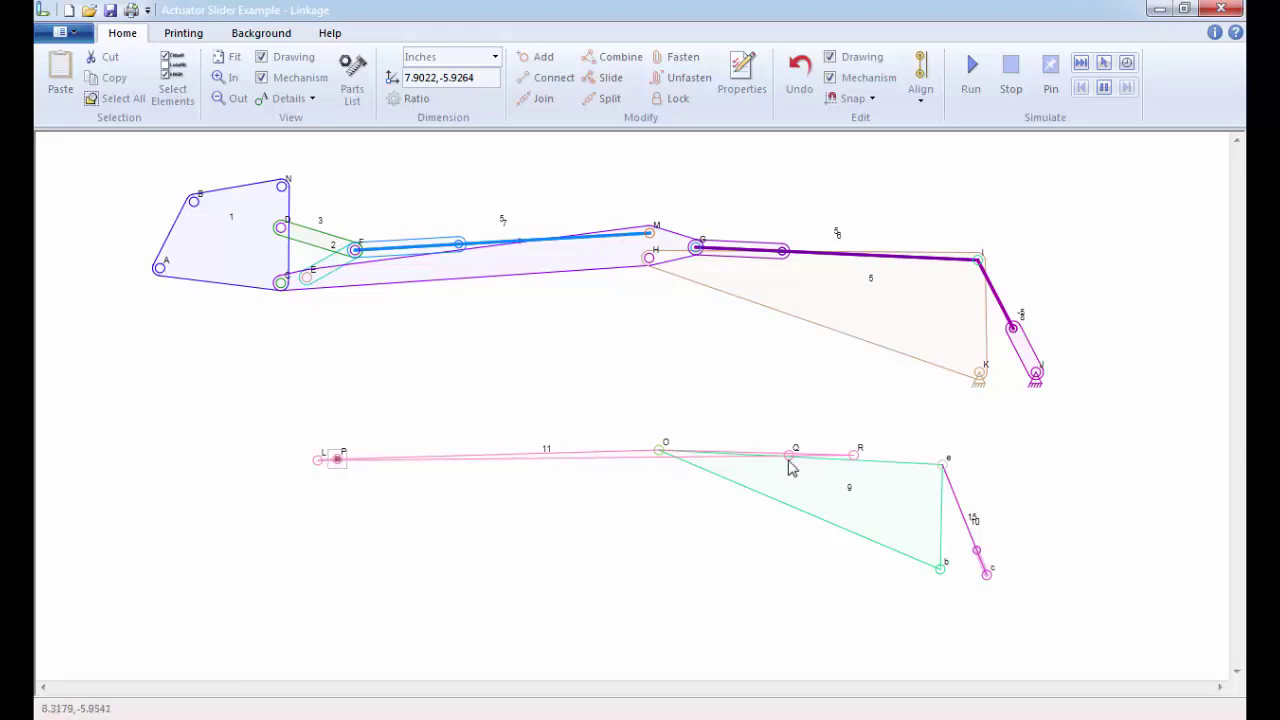
{"action": "mouse_move", "coordinate": [790, 459]}
{"action": "left_mouse_down"}
{"action": "mouse_move", "coordinate": [654, 440]}
{"action": "mouse_move", "coordinate": [651, 428]}
{"action": "left_mouse_up"}
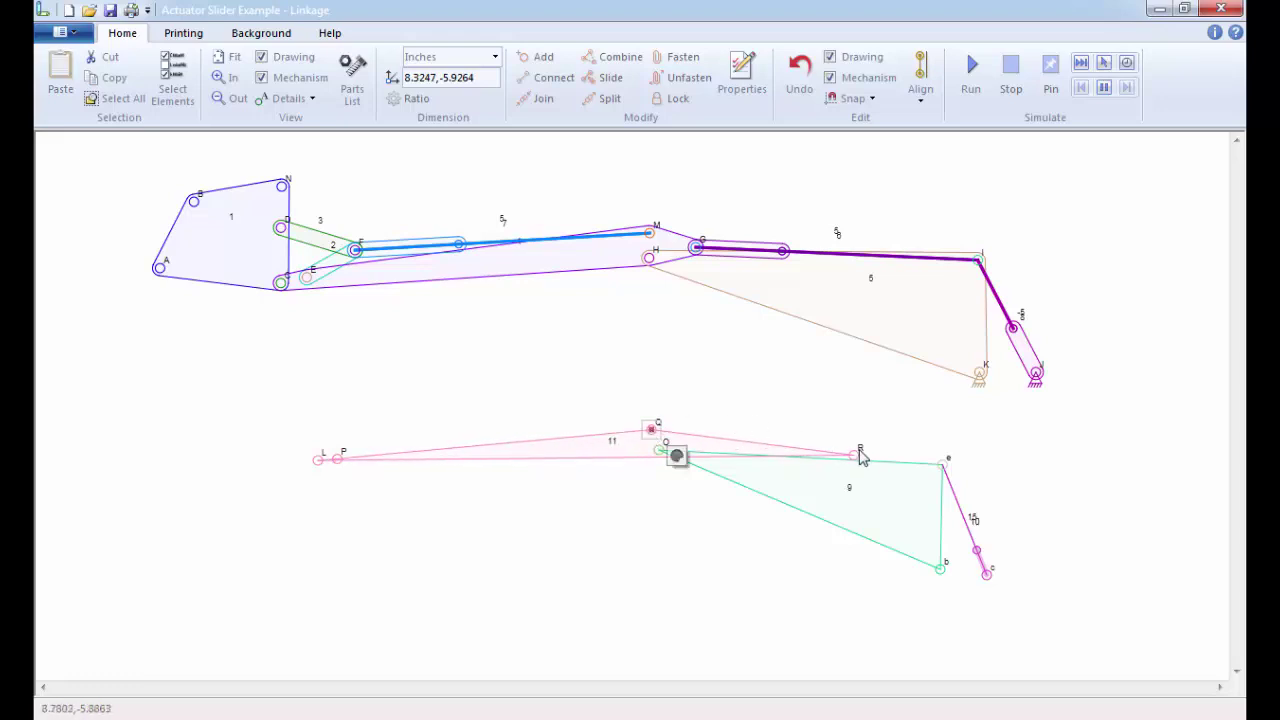
{"action": "left_click_drag", "start_coordinate": [857, 459], "coordinate": [695, 446]}
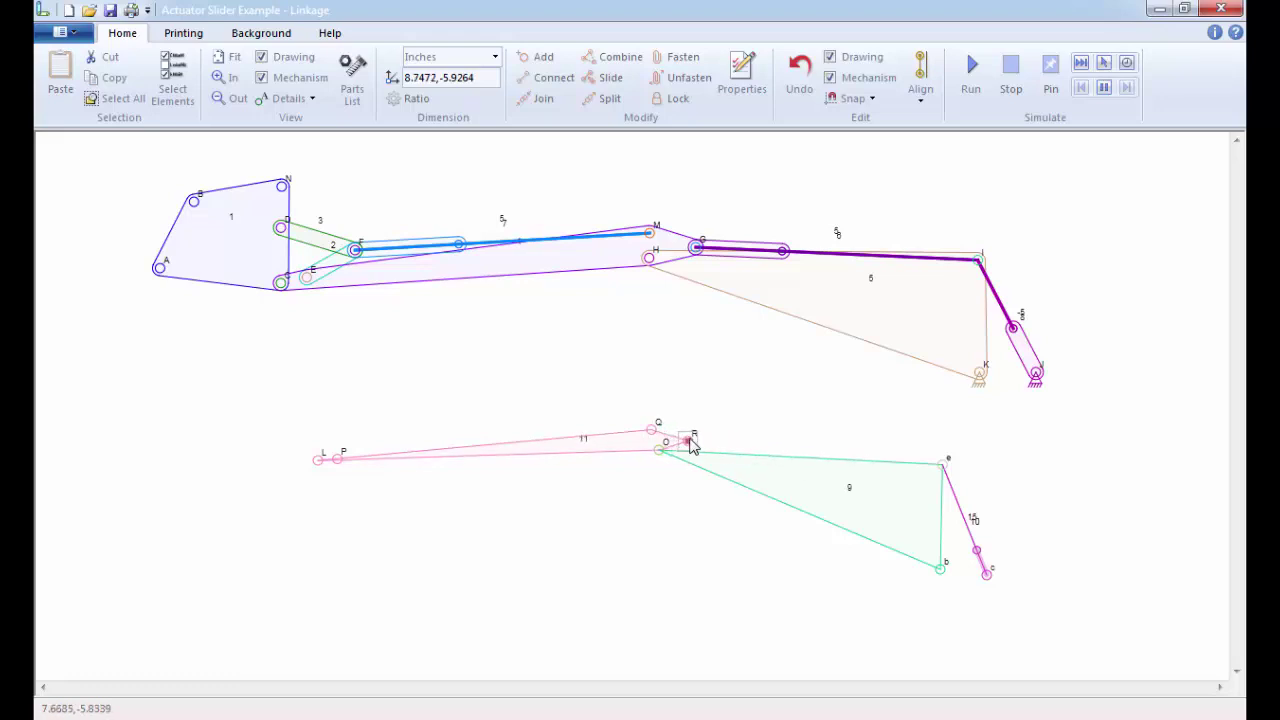
{"action": "left_click", "coordinate": [718, 402]}
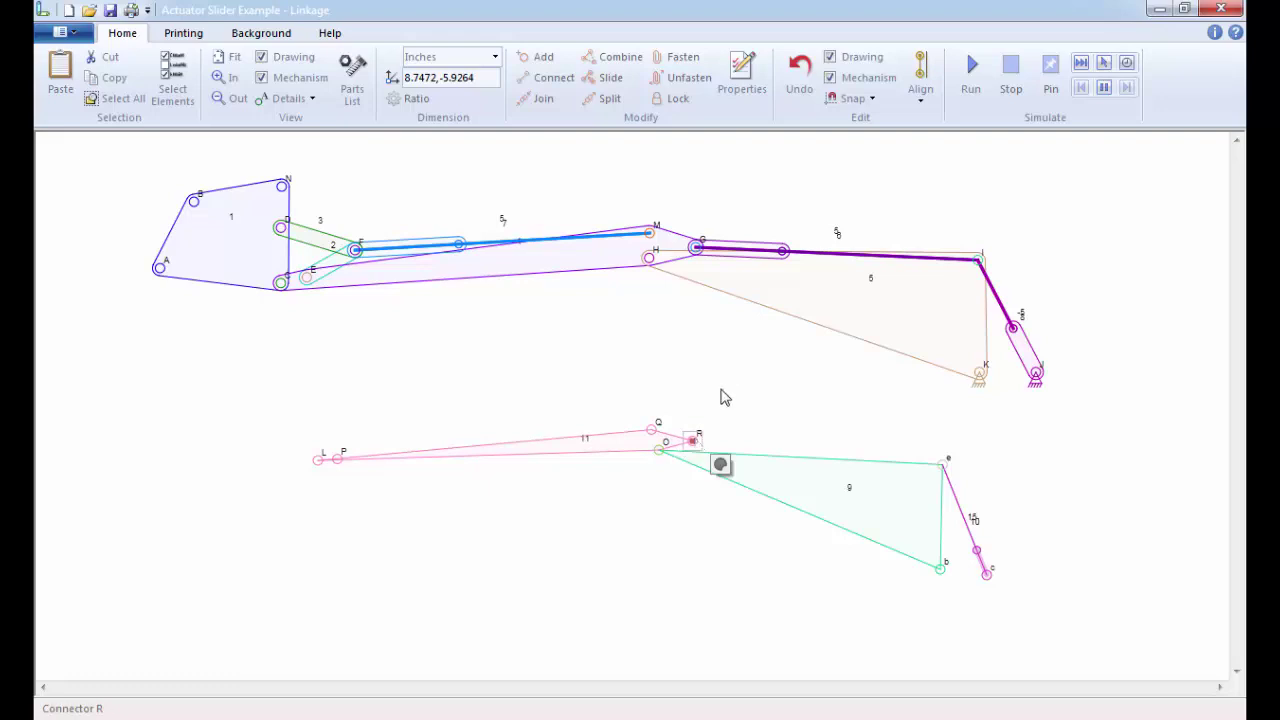
{"action": "right_click", "coordinate": [728, 387]}
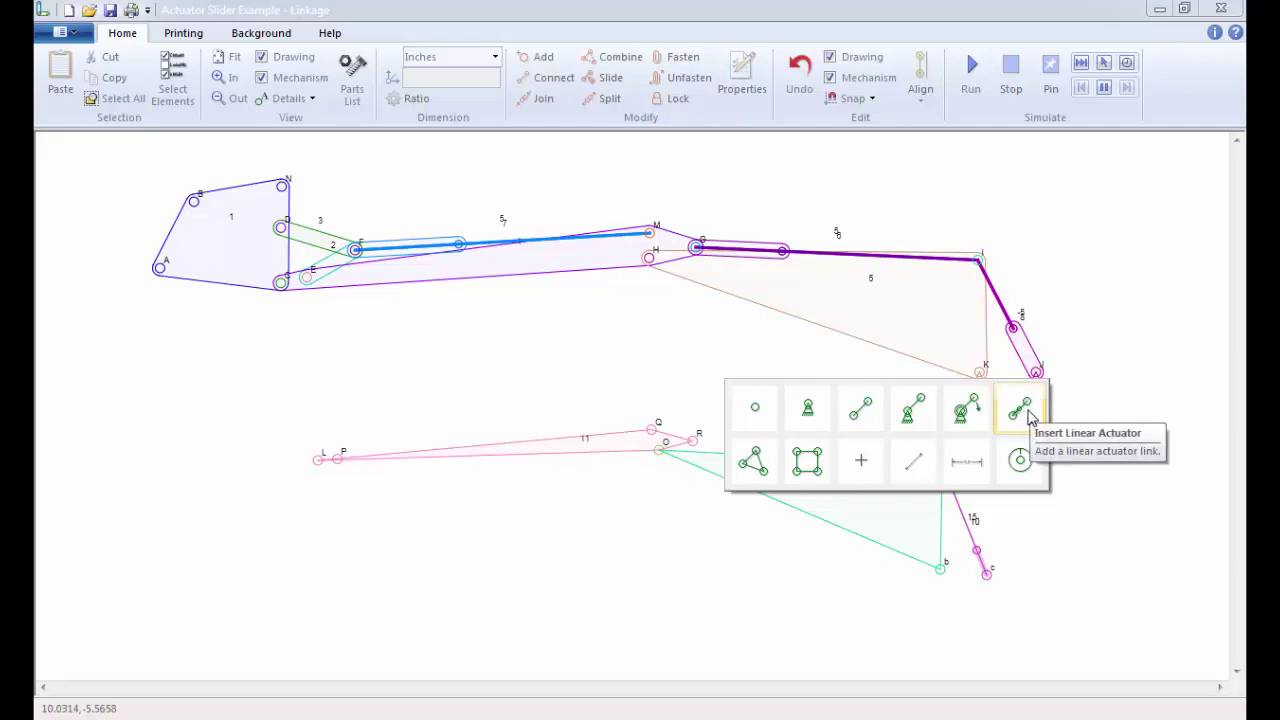
Insert linear actuator 12 and join its end S to connector R beside O
{"action": "left_click", "coordinate": [1030, 416]}
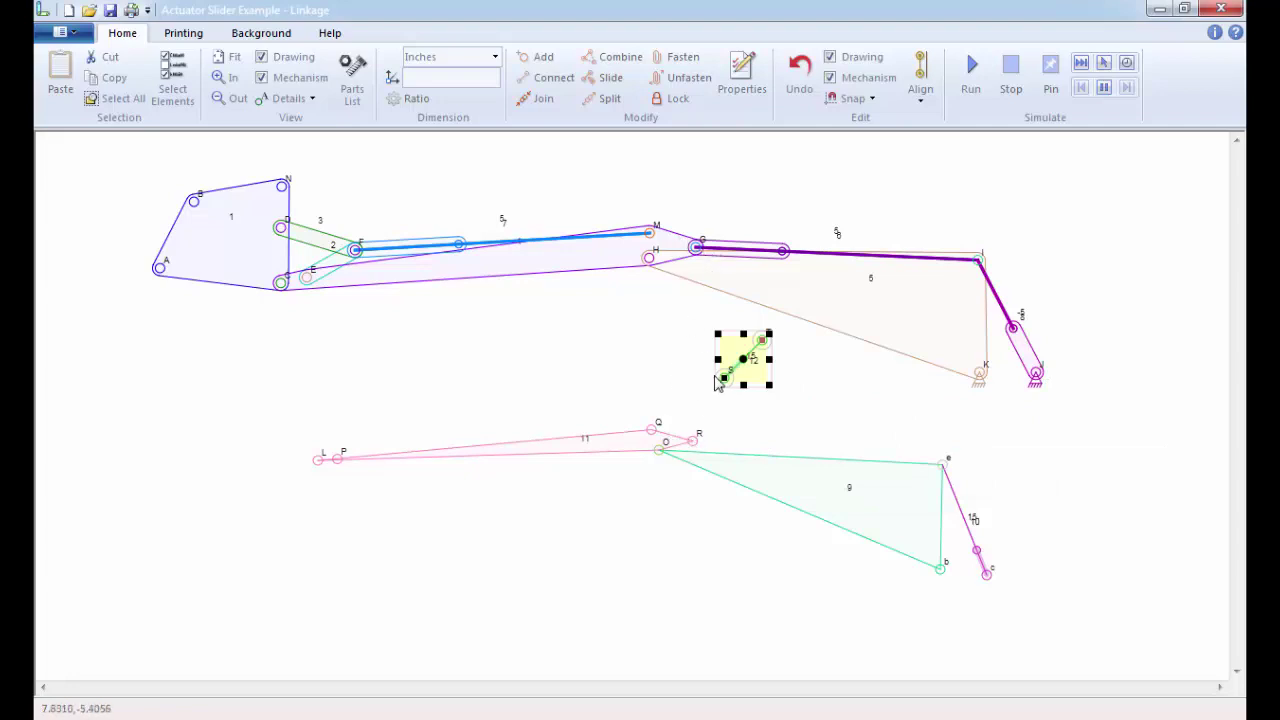
{"action": "left_click", "coordinate": [692, 363]}
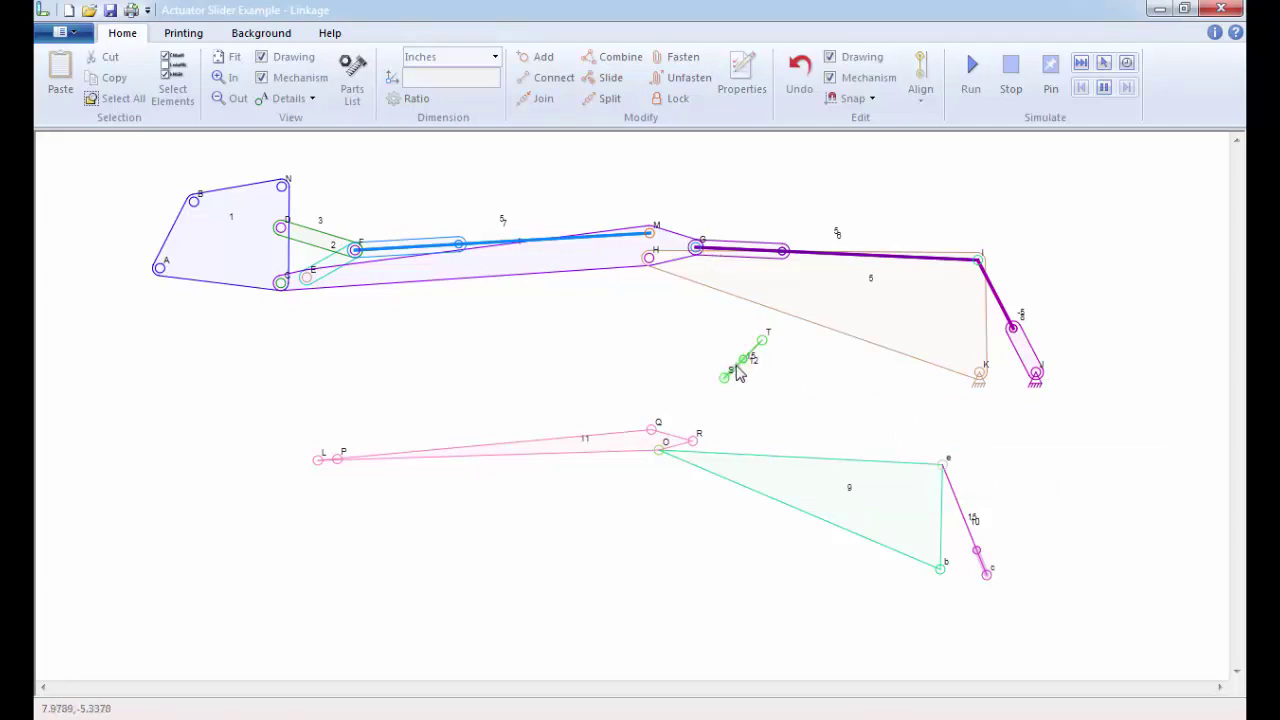
{"action": "left_click_drag", "start_coordinate": [737, 373], "coordinate": [710, 432]}
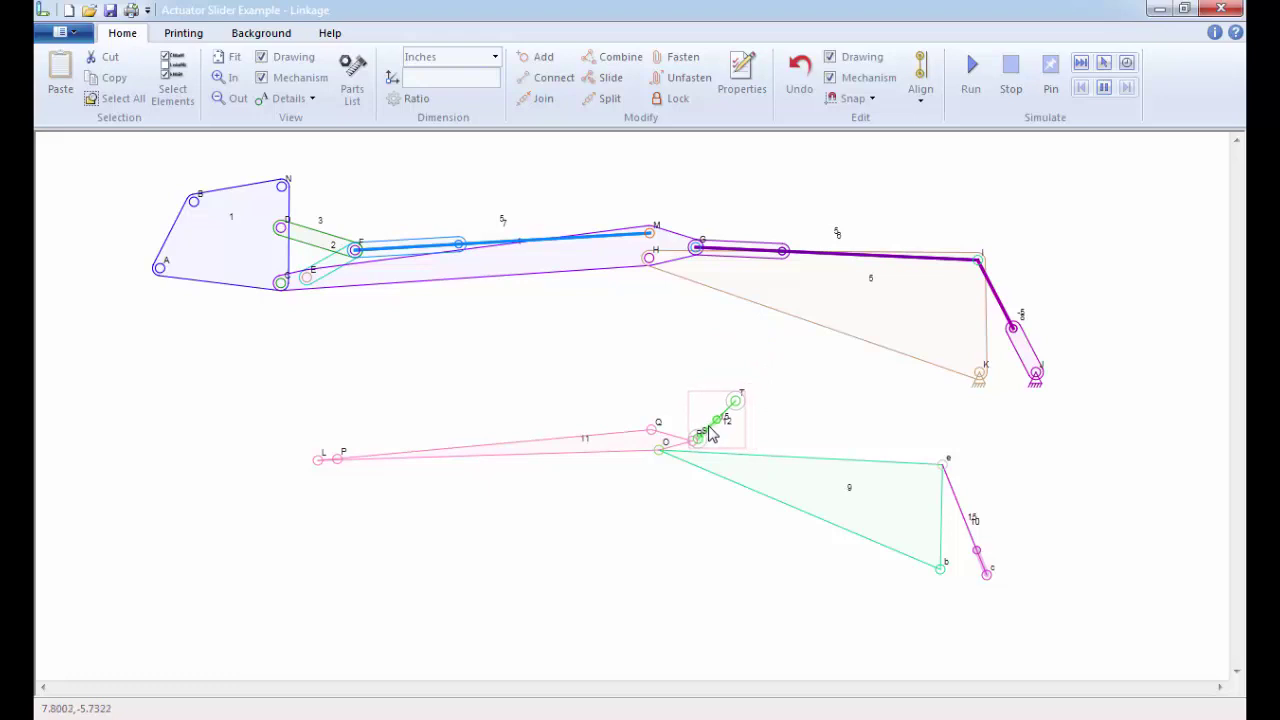
{"action": "left_click", "coordinate": [680, 428]}
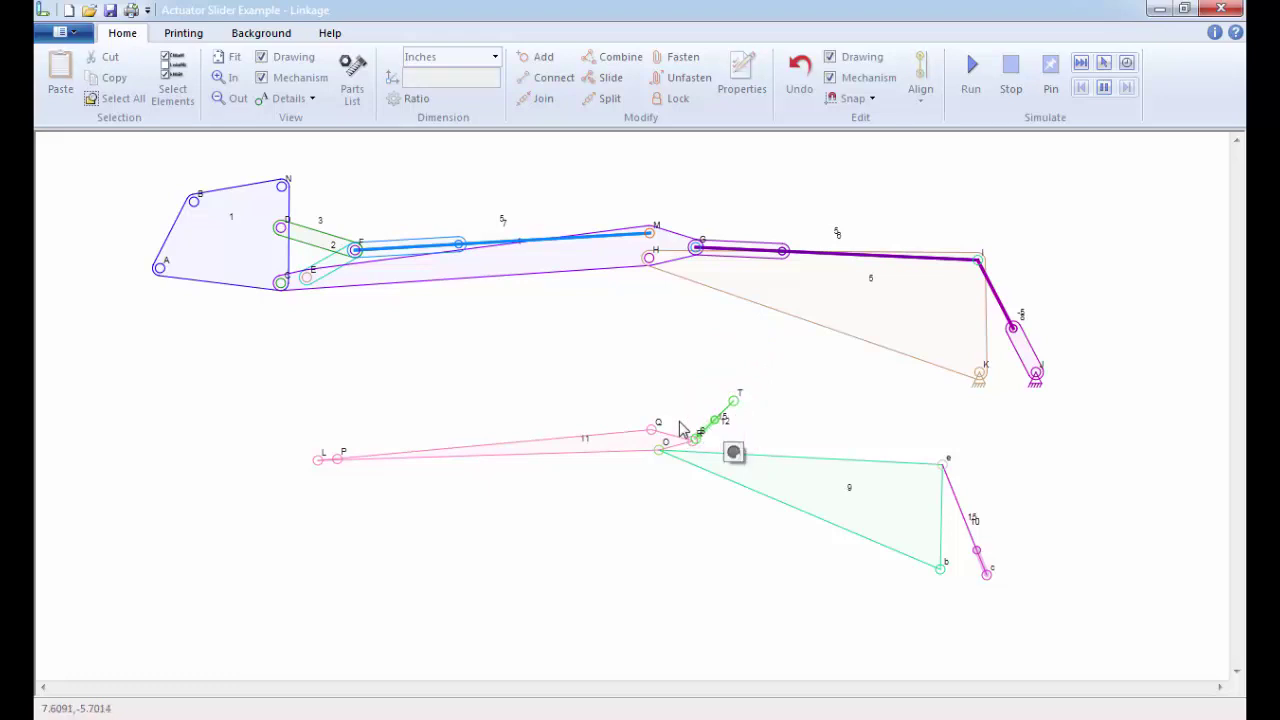
{"action": "left_click", "coordinate": [694, 440]}
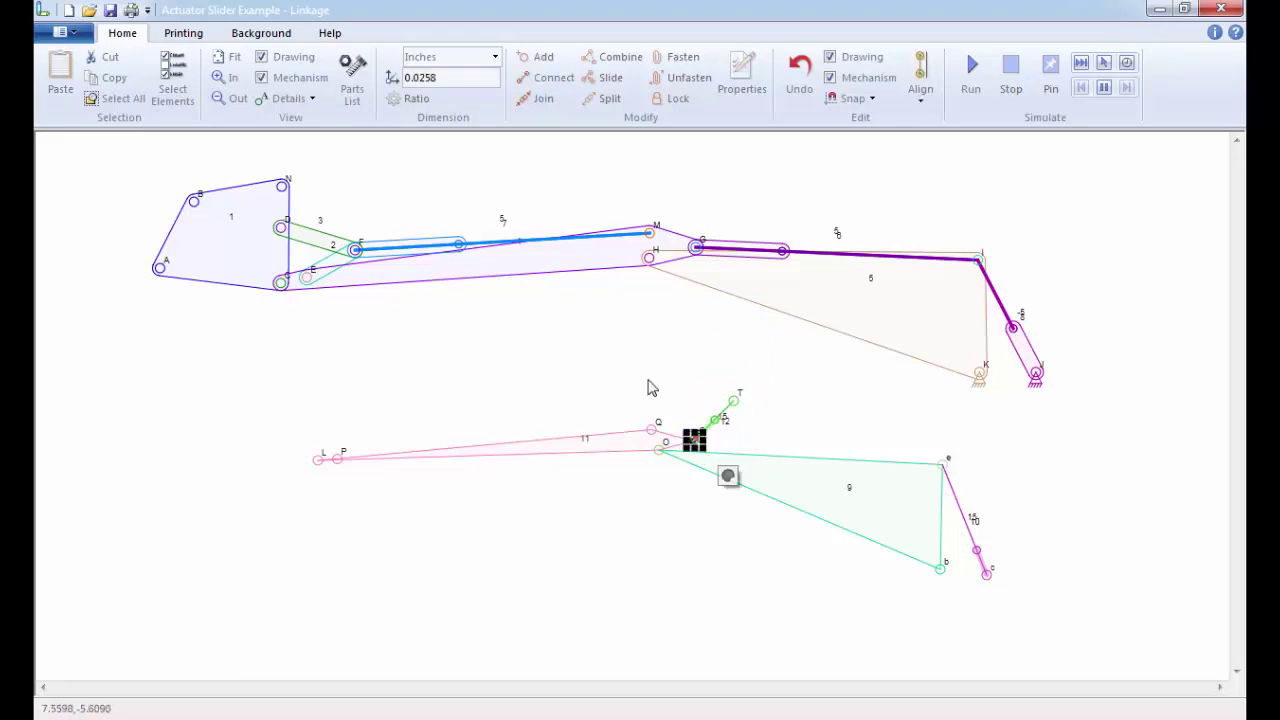
{"action": "left_click", "coordinate": [541, 101]}
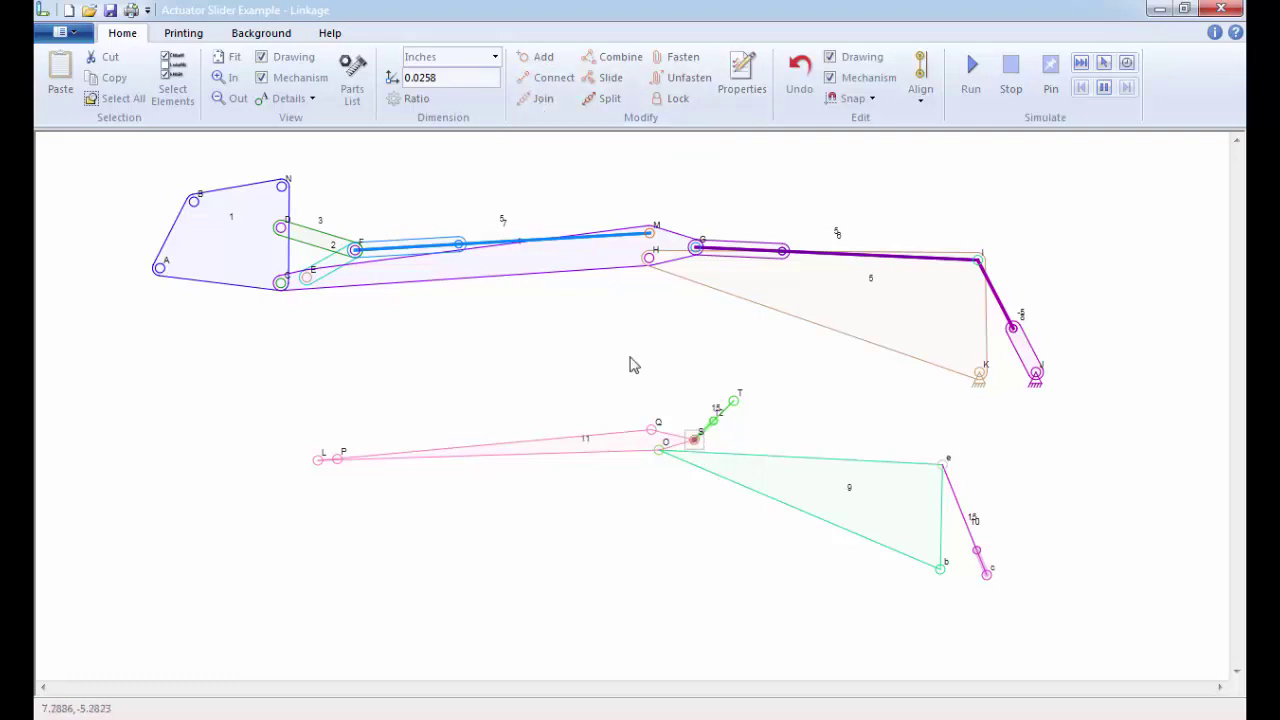
Move actuator 12's end T onto plate 9's upper-right corner e and join them
{"action": "left_click", "coordinate": [734, 403]}
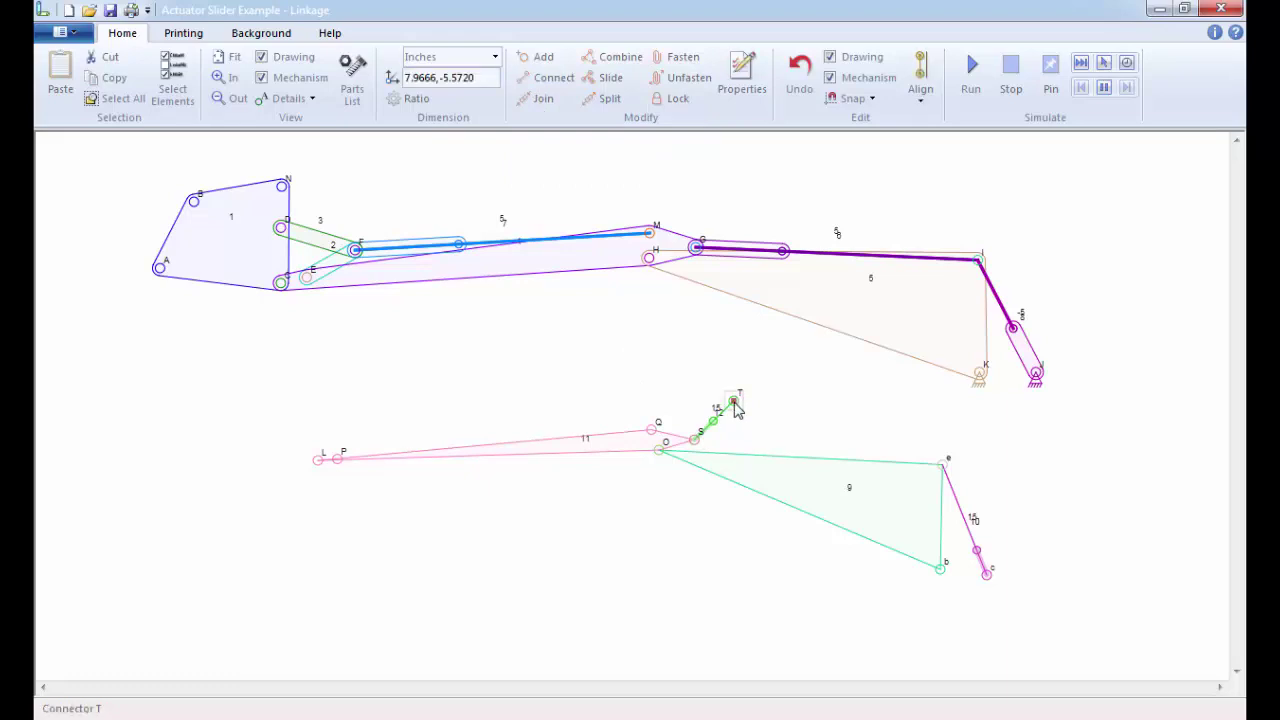
{"action": "left_click_drag", "start_coordinate": [734, 403], "coordinate": [946, 464]}
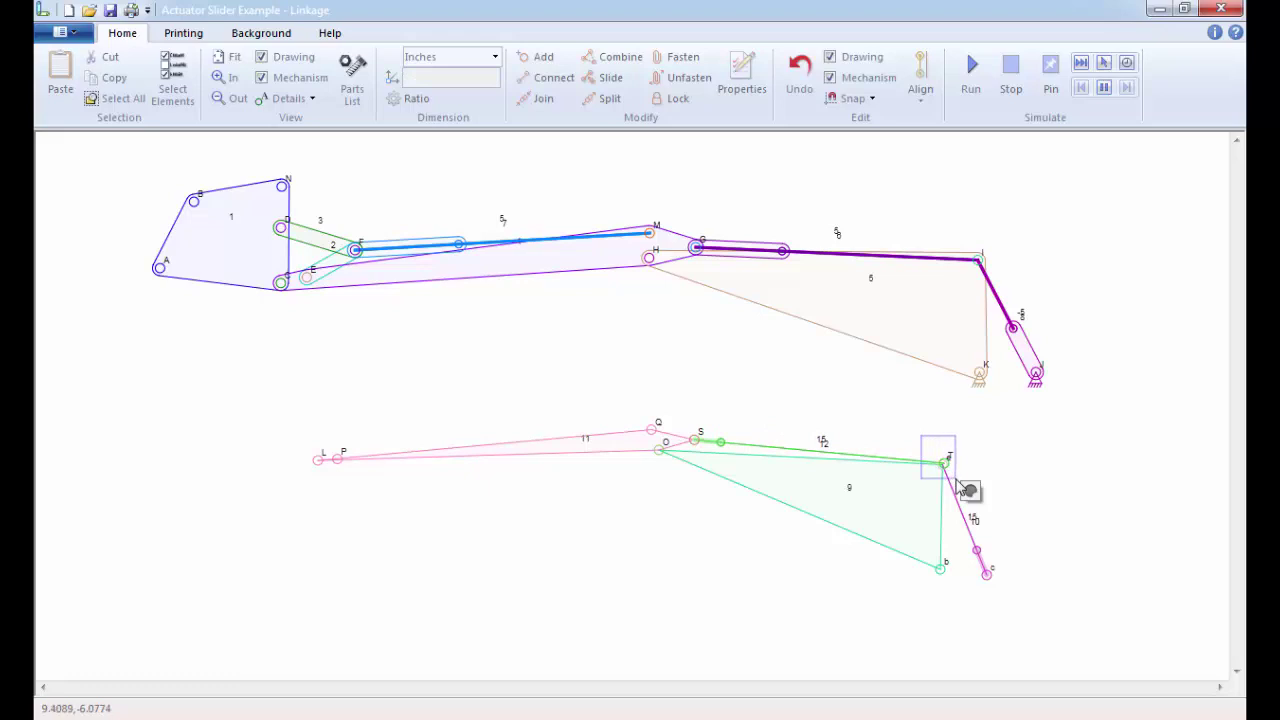
{"action": "left_click_drag", "start_coordinate": [946, 468], "coordinate": [943, 463]}
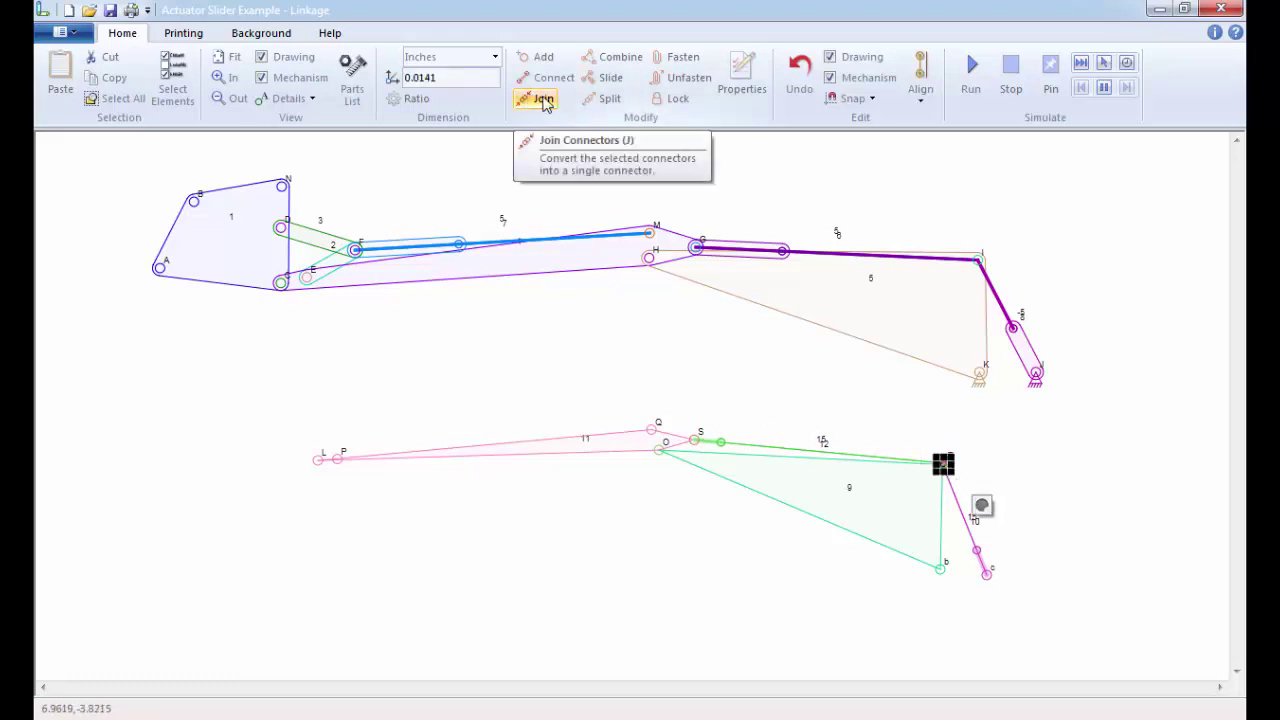
{"action": "left_click", "coordinate": [540, 101]}
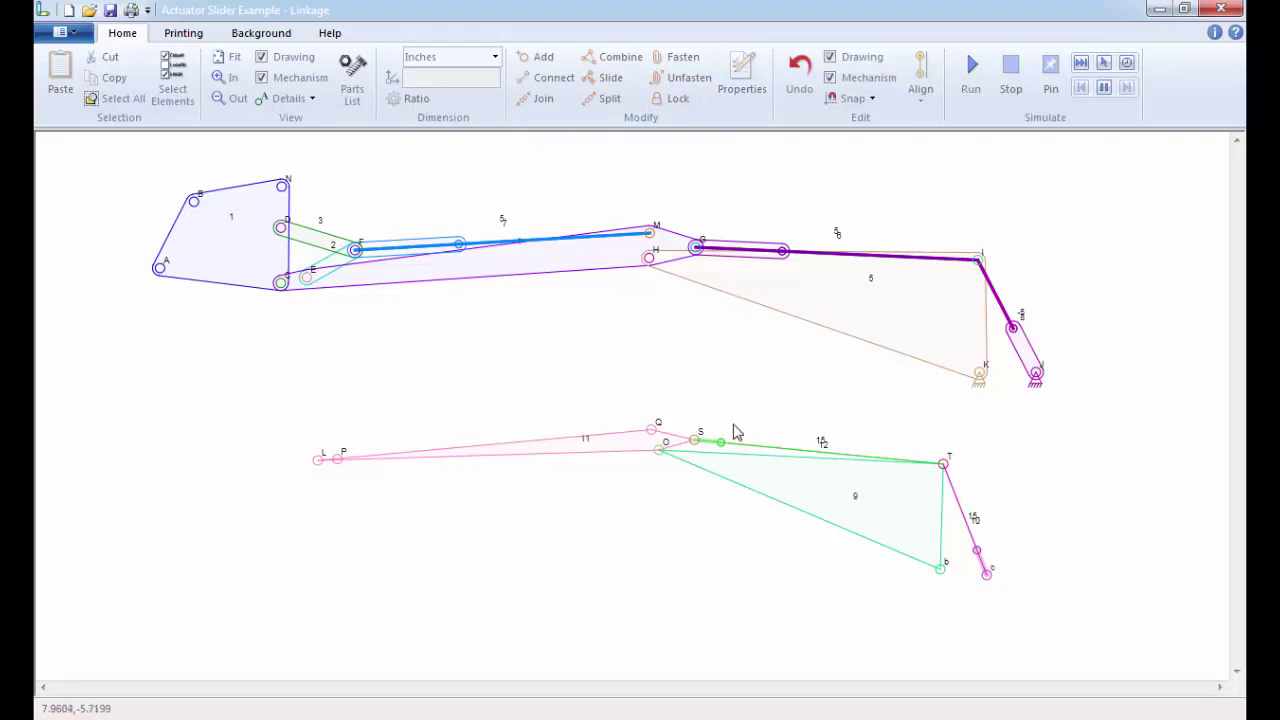
Slide actuator 12's middle point right to sit about midway between S and T
{"action": "left_click", "coordinate": [716, 446]}
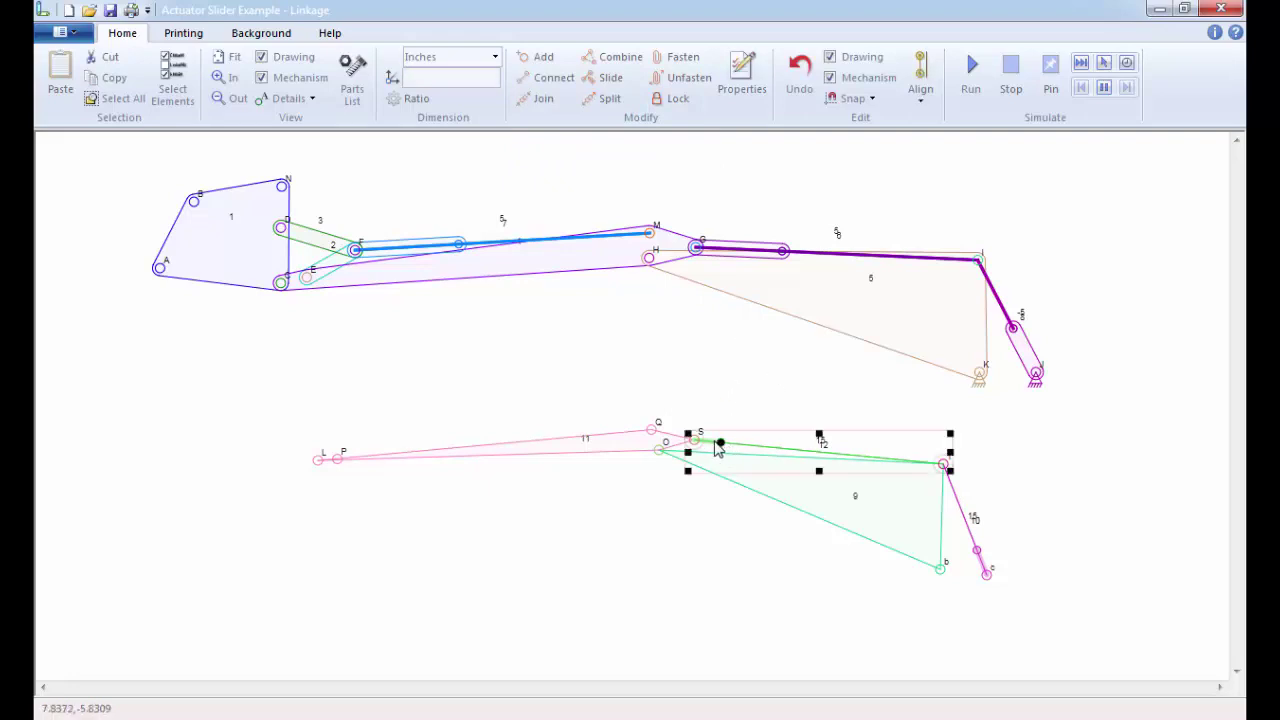
{"action": "left_click", "coordinate": [718, 447]}
{"action": "left_click", "coordinate": [719, 447]}
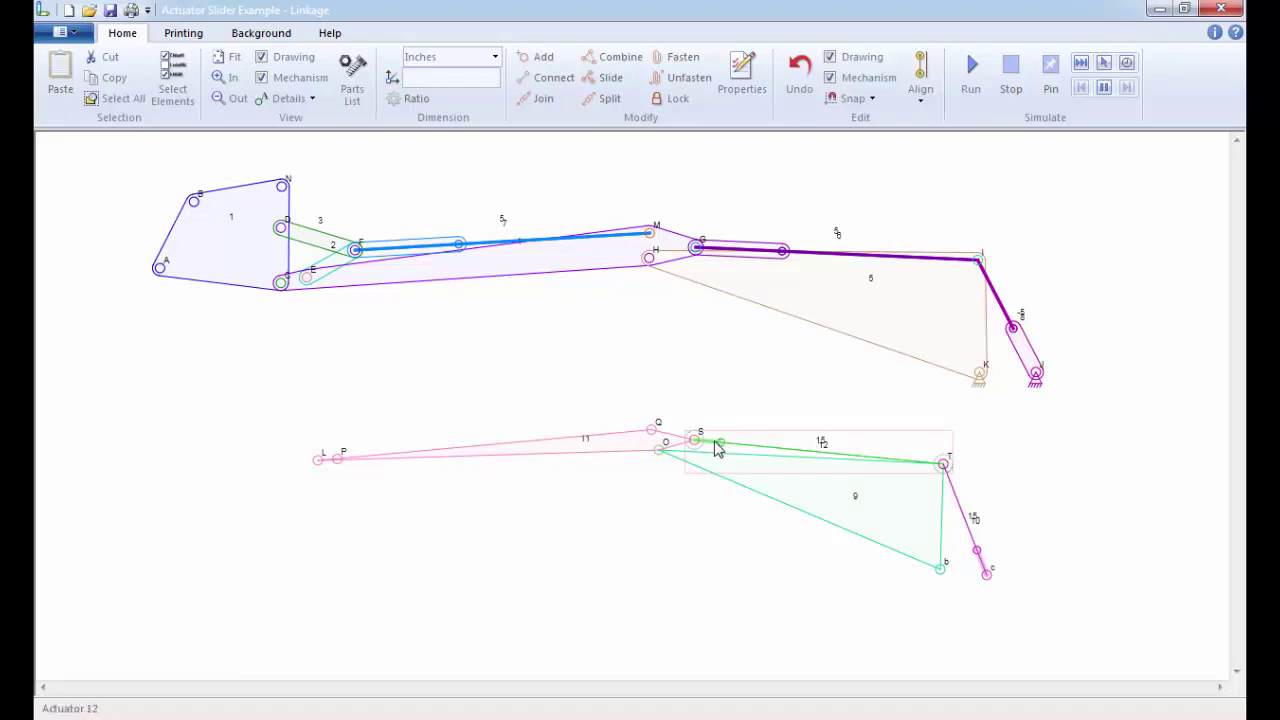
{"action": "key", "text": "Escape"}
{"action": "left_click_drag", "start_coordinate": [722, 448], "coordinate": [782, 452]}
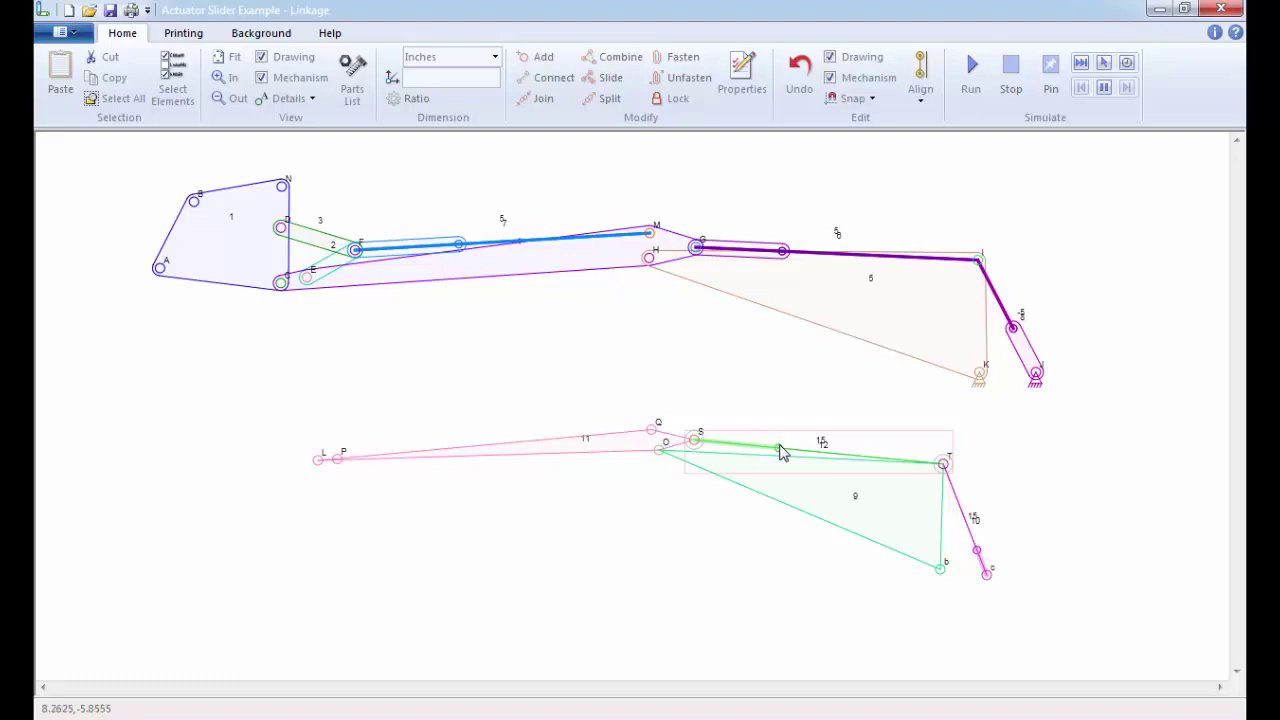
{"action": "left_click", "coordinate": [782, 452]}
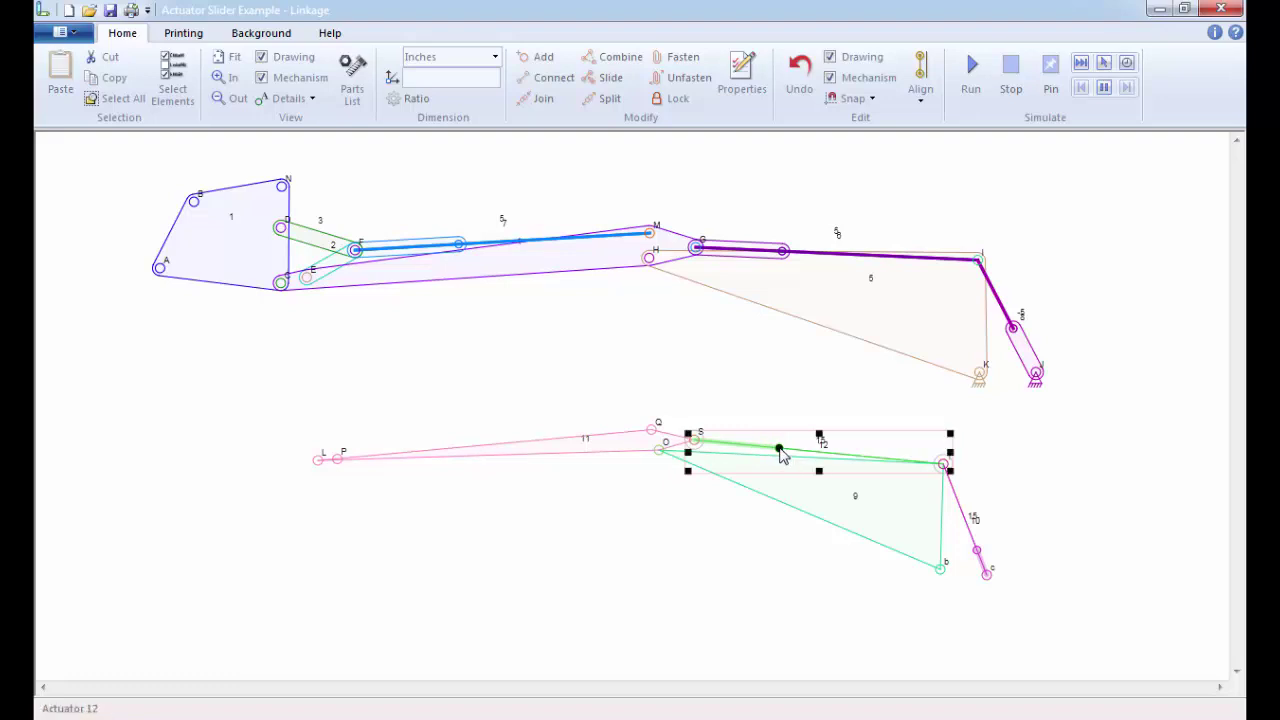
{"action": "left_click_drag", "start_coordinate": [782, 452], "coordinate": [790, 456]}
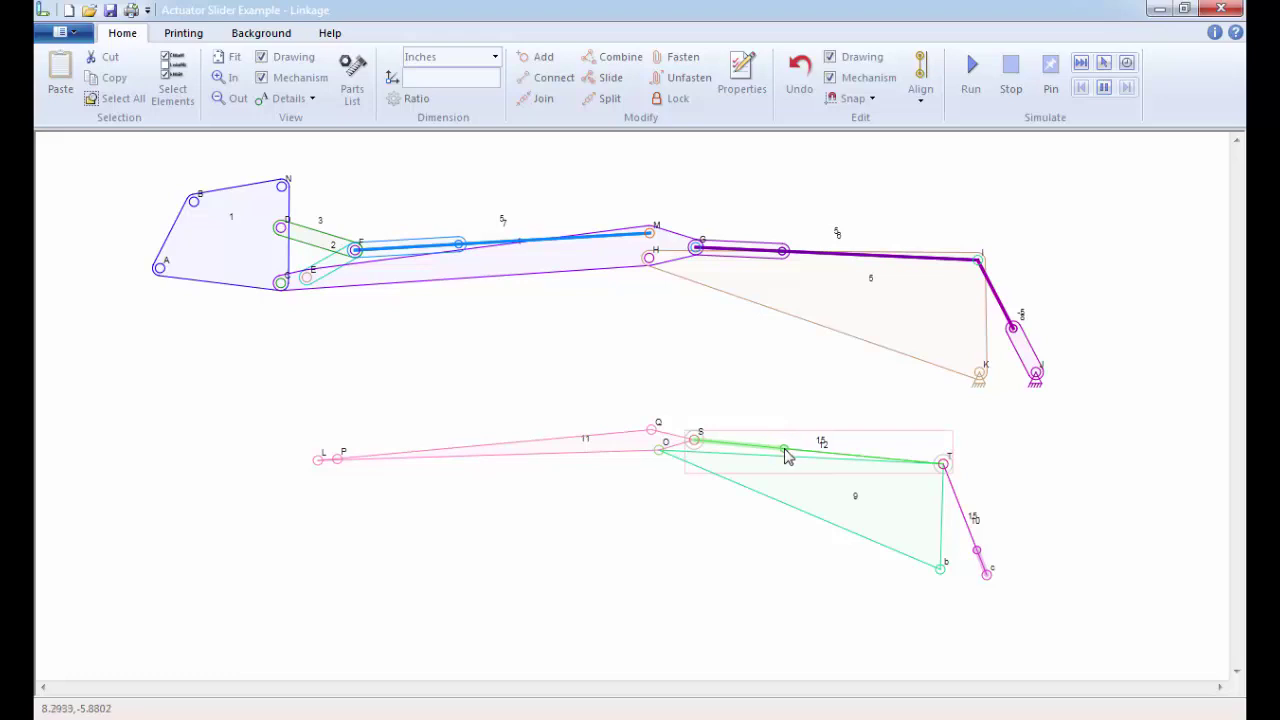
{"action": "left_click", "coordinate": [735, 369]}
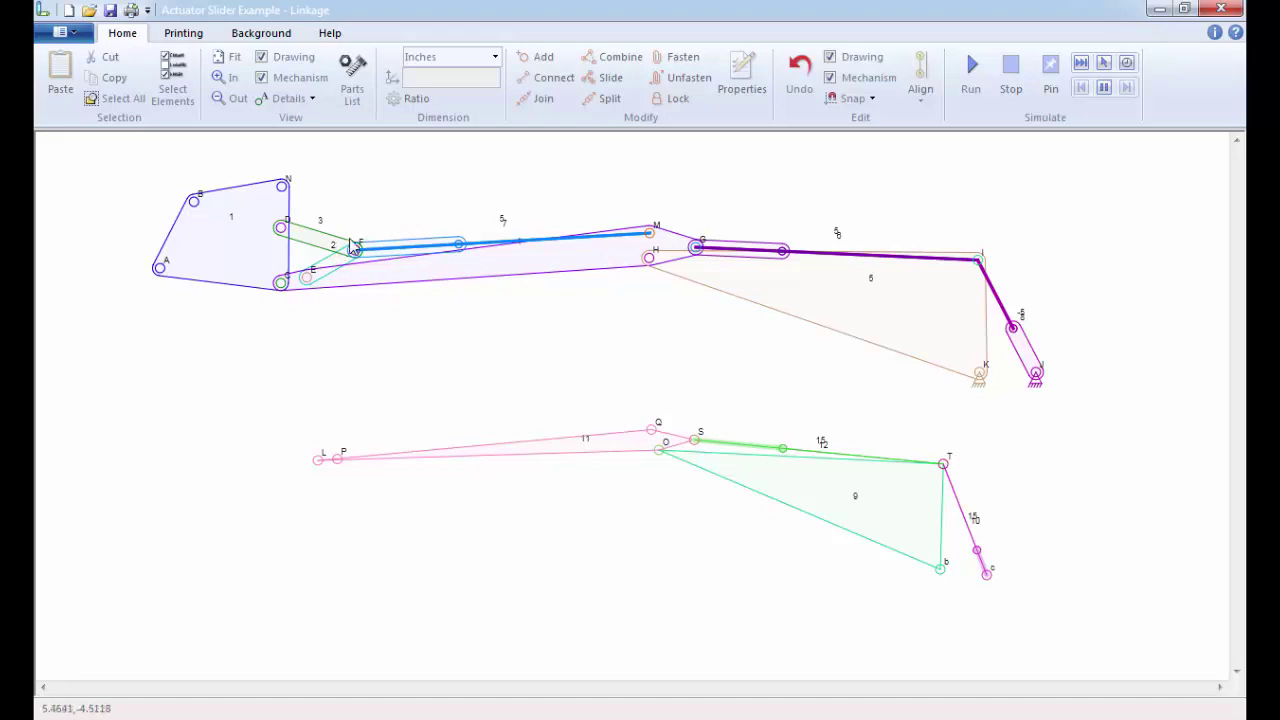
Insert linear actuator 13 above connector P and extend its end U onto connector Q
{"action": "right_click", "coordinate": [369, 373]}
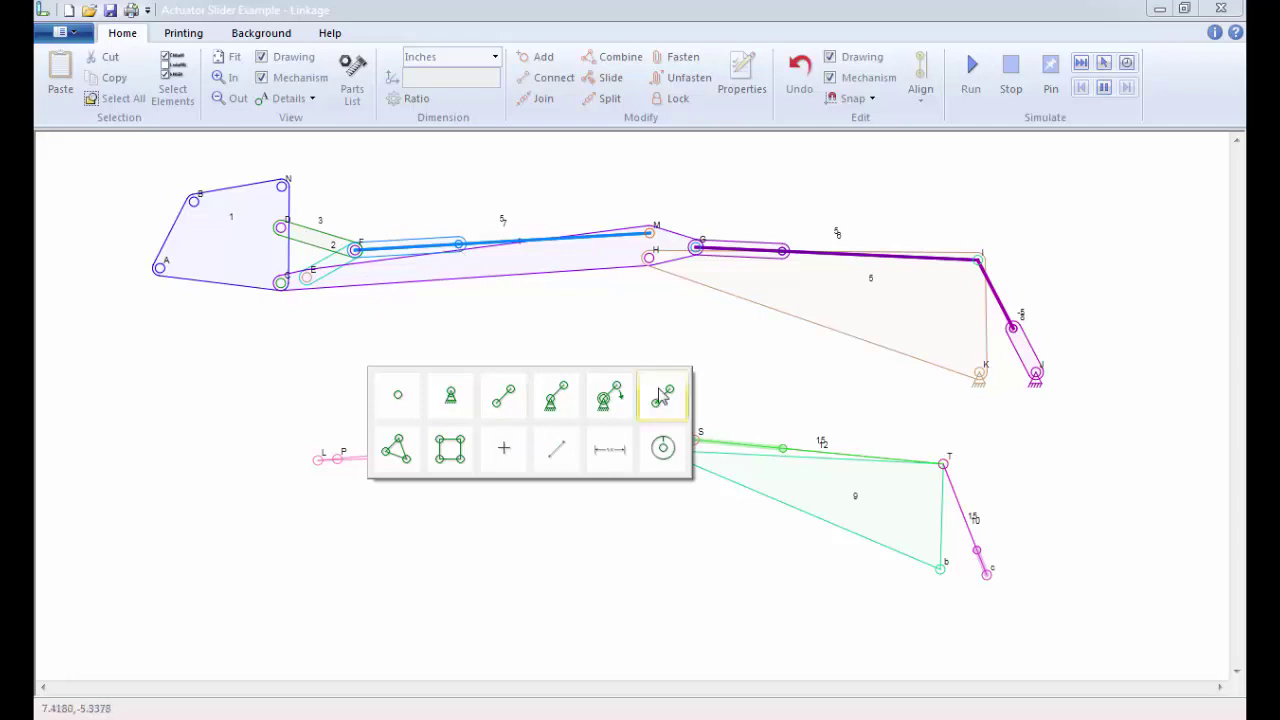
{"action": "left_click", "coordinate": [663, 405]}
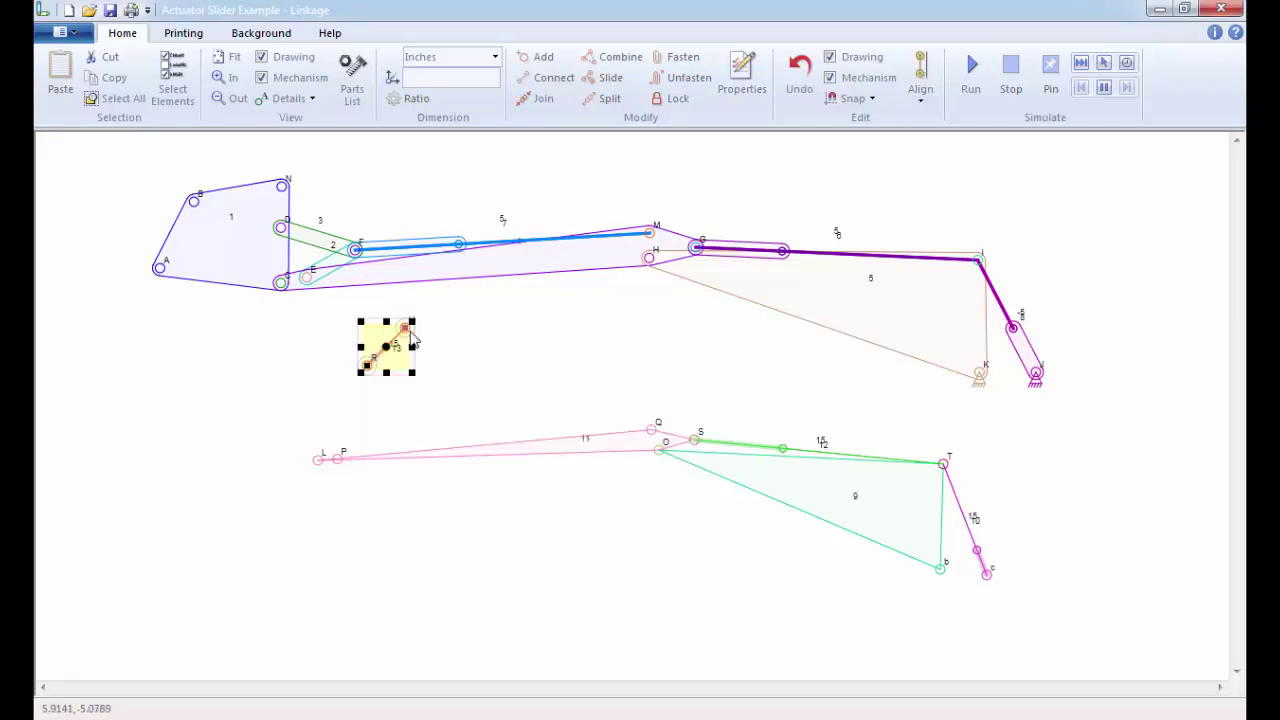
{"action": "mouse_move", "coordinate": [382, 354]}
{"action": "left_mouse_down"}
{"action": "mouse_move", "coordinate": [362, 426]}
{"action": "mouse_move", "coordinate": [374, 430]}
{"action": "left_mouse_up"}
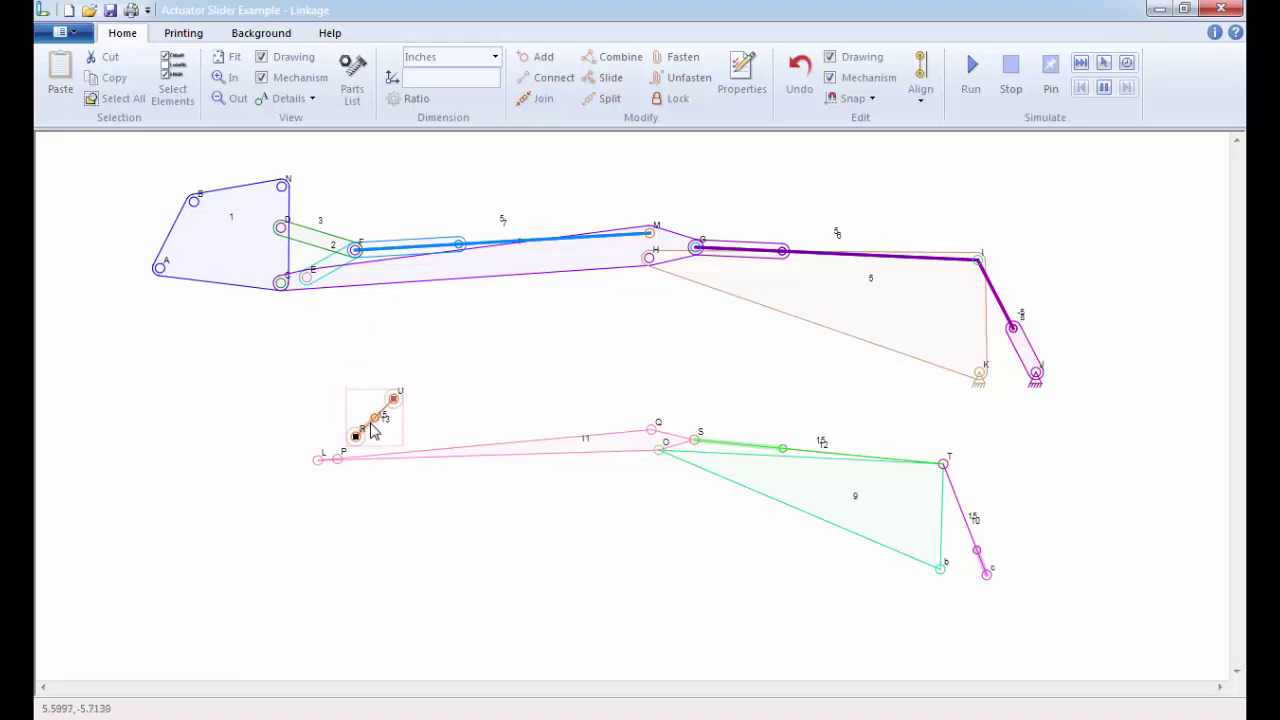
{"action": "left_click", "coordinate": [314, 443]}
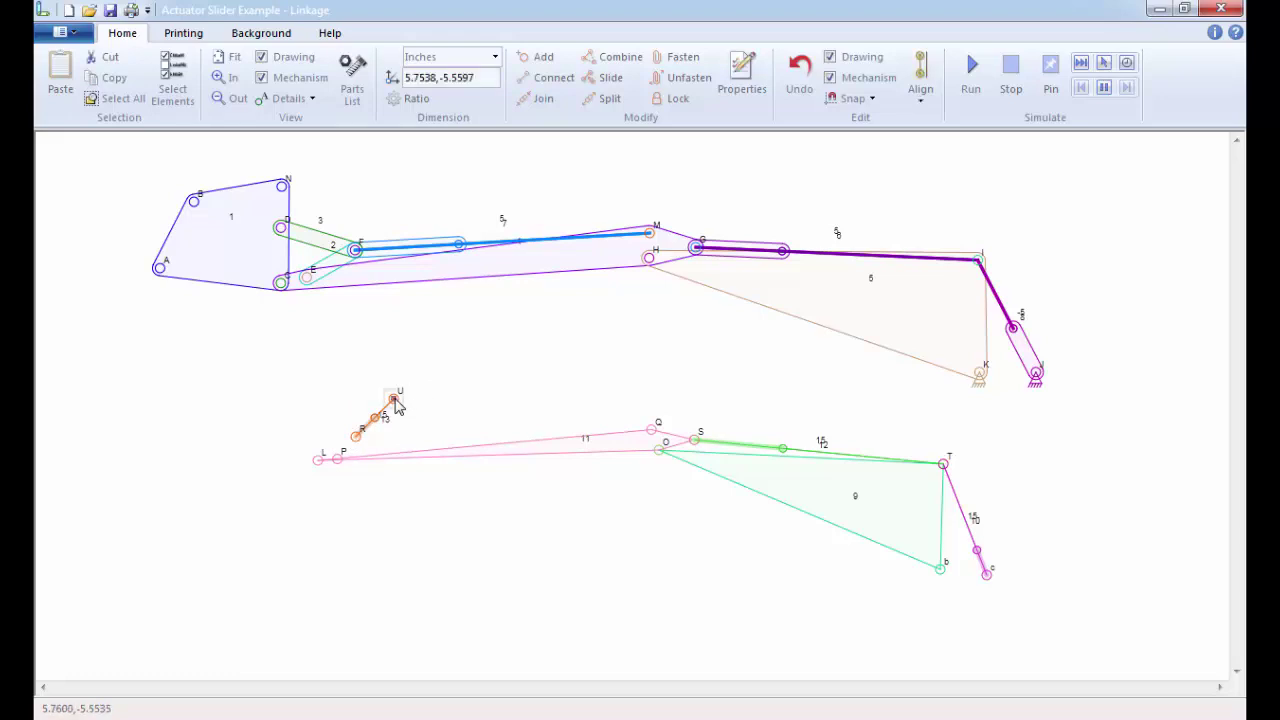
{"action": "mouse_move", "coordinate": [395, 402]}
{"action": "left_mouse_down"}
{"action": "mouse_move", "coordinate": [614, 416]}
{"action": "mouse_move", "coordinate": [664, 440]}
{"action": "left_mouse_up"}
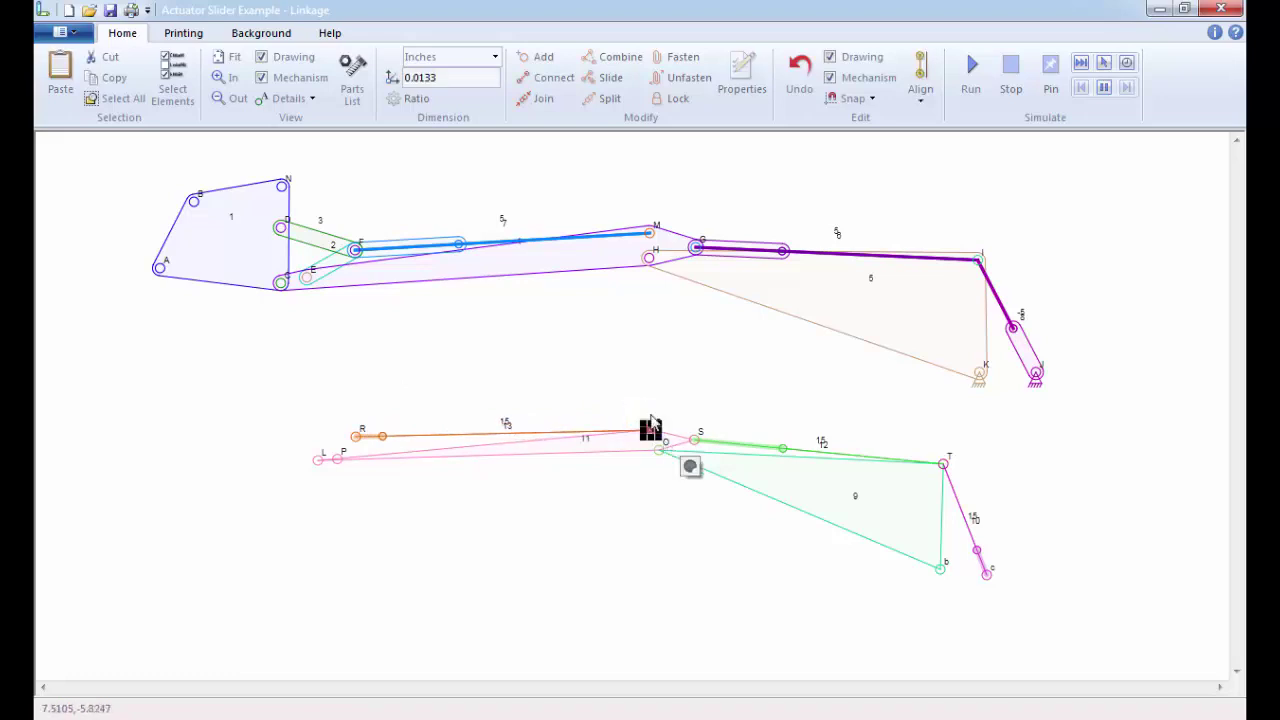
Join actuator 13's end to link 11 at U and connect P and R with link 14
{"action": "left_click", "coordinate": [550, 98]}
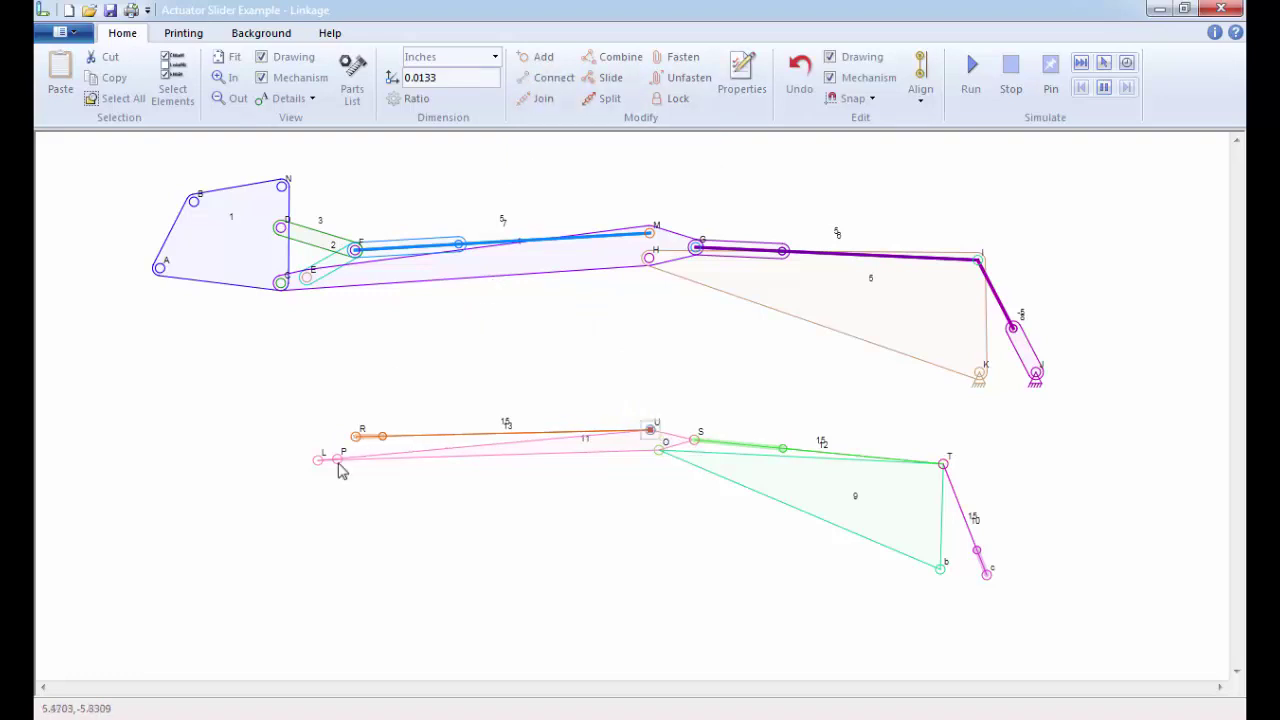
{"action": "left_click", "coordinate": [354, 440]}
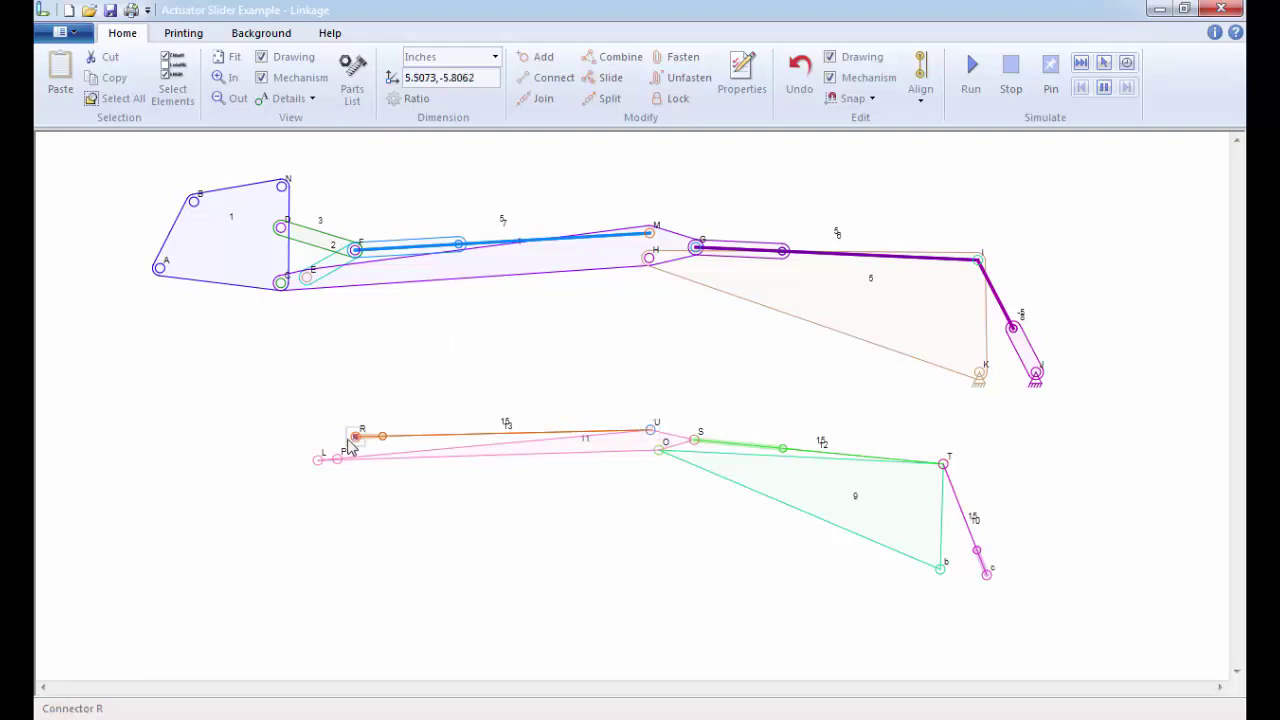
{"action": "left_click", "coordinate": [338, 461]}
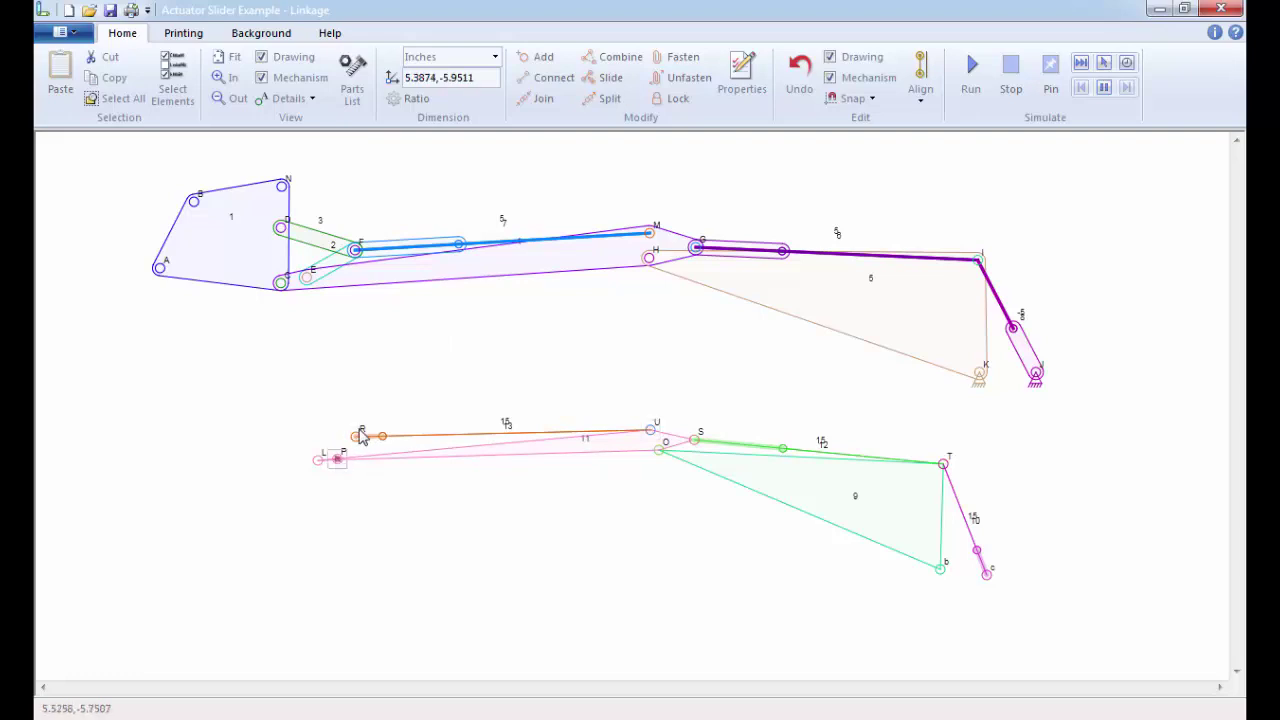
{"action": "left_click", "coordinate": [362, 440]}
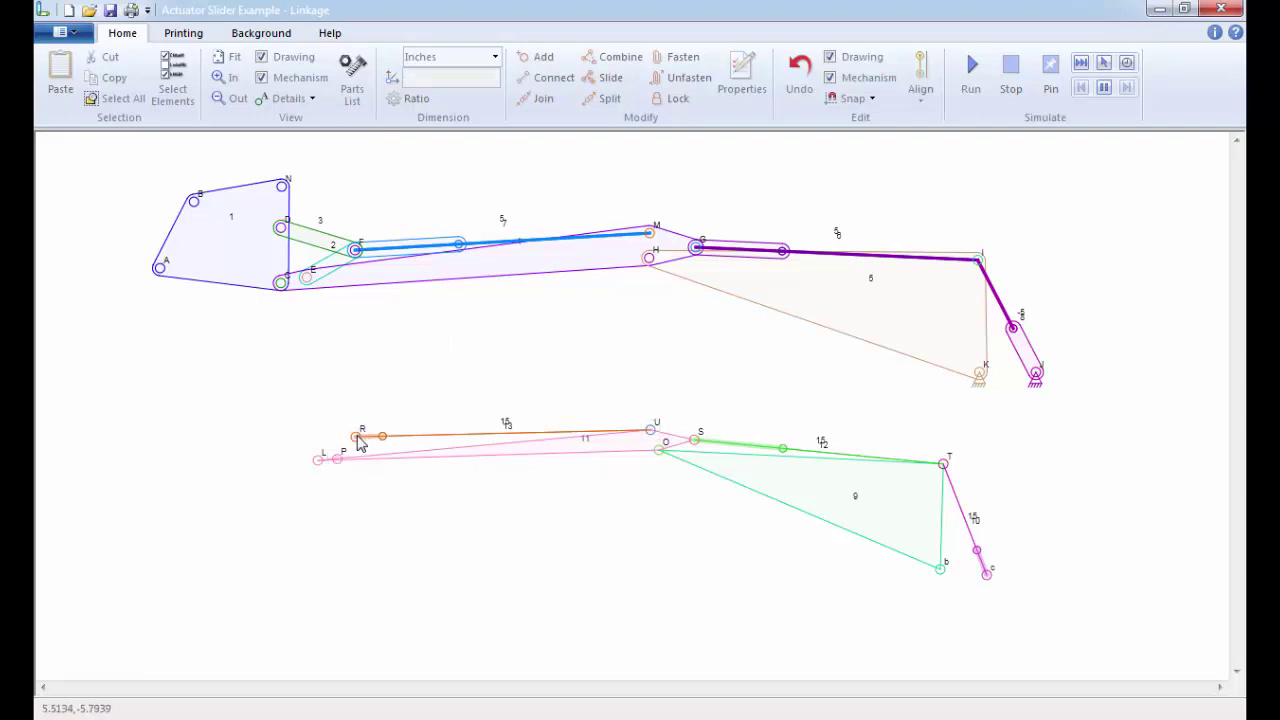
{"action": "left_click", "coordinate": [357, 438]}
{"action": "left_click", "coordinate": [342, 462], "text": "shift"}
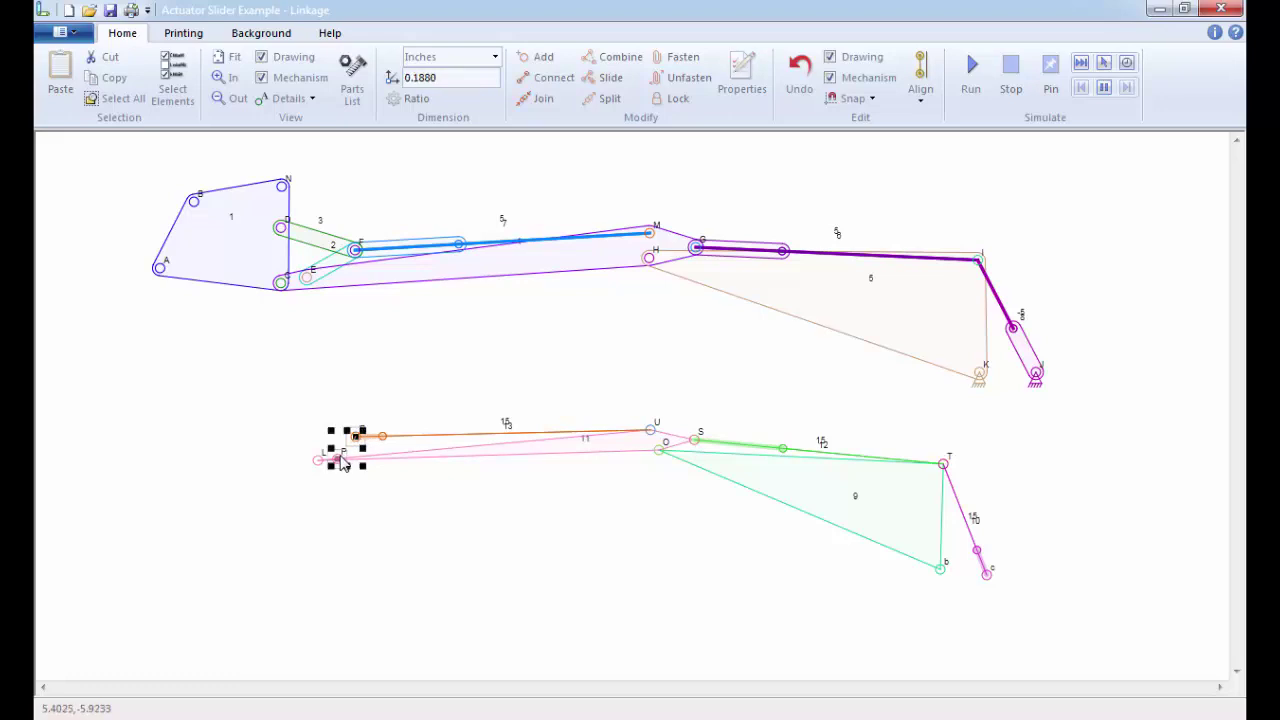
{"action": "left_click", "coordinate": [548, 80]}
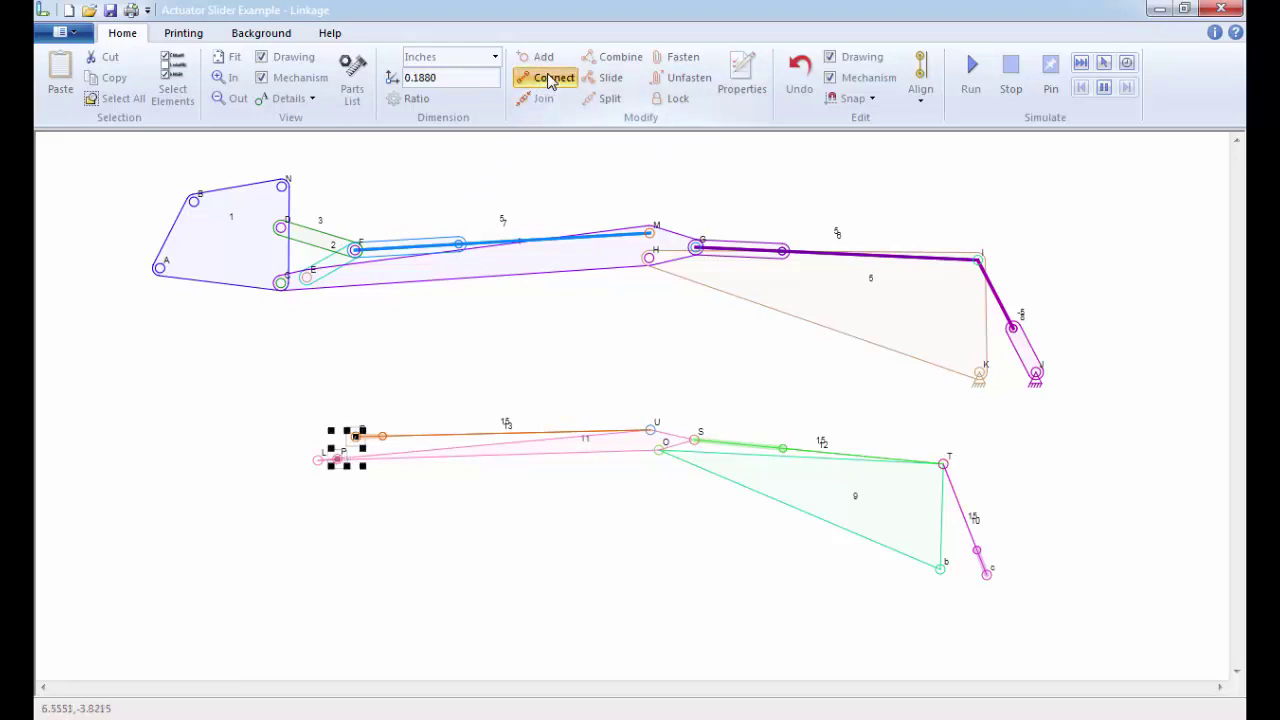
{"action": "left_click", "coordinate": [443, 323]}
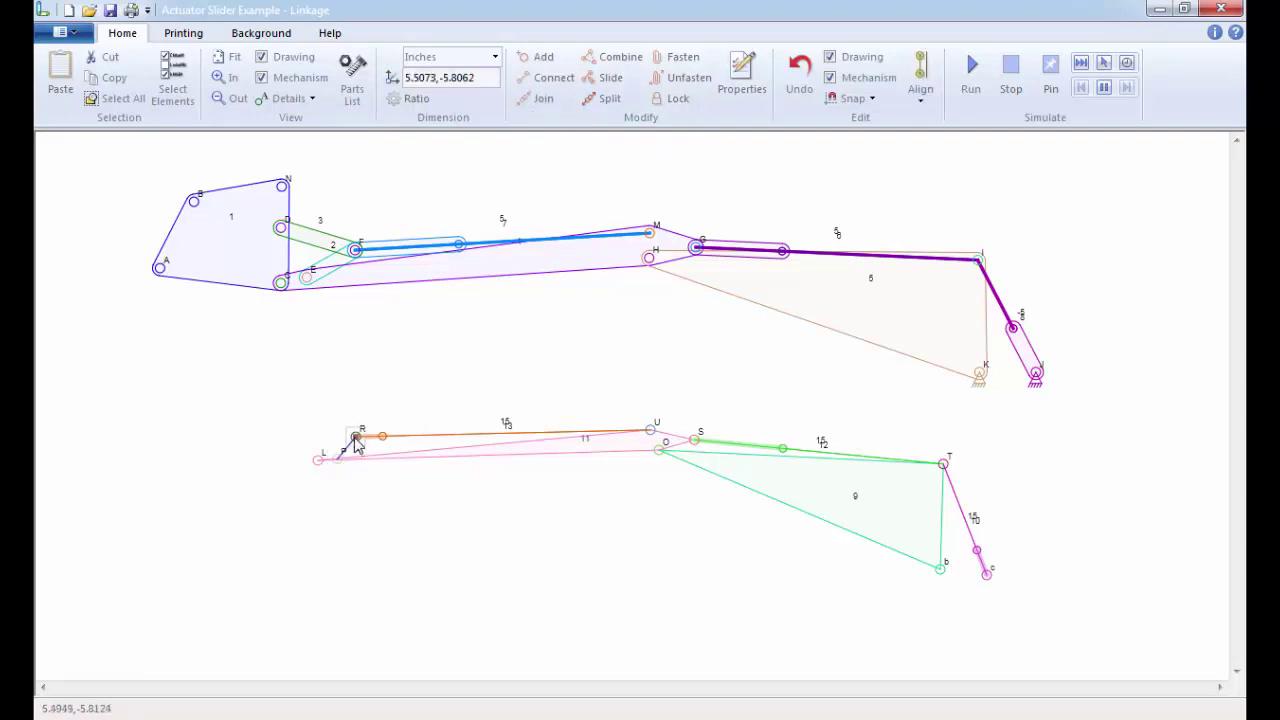
Nudge connector R and actuator 13's middle point slightly to the right
{"action": "left_click_drag", "start_coordinate": [355, 438], "coordinate": [364, 441]}
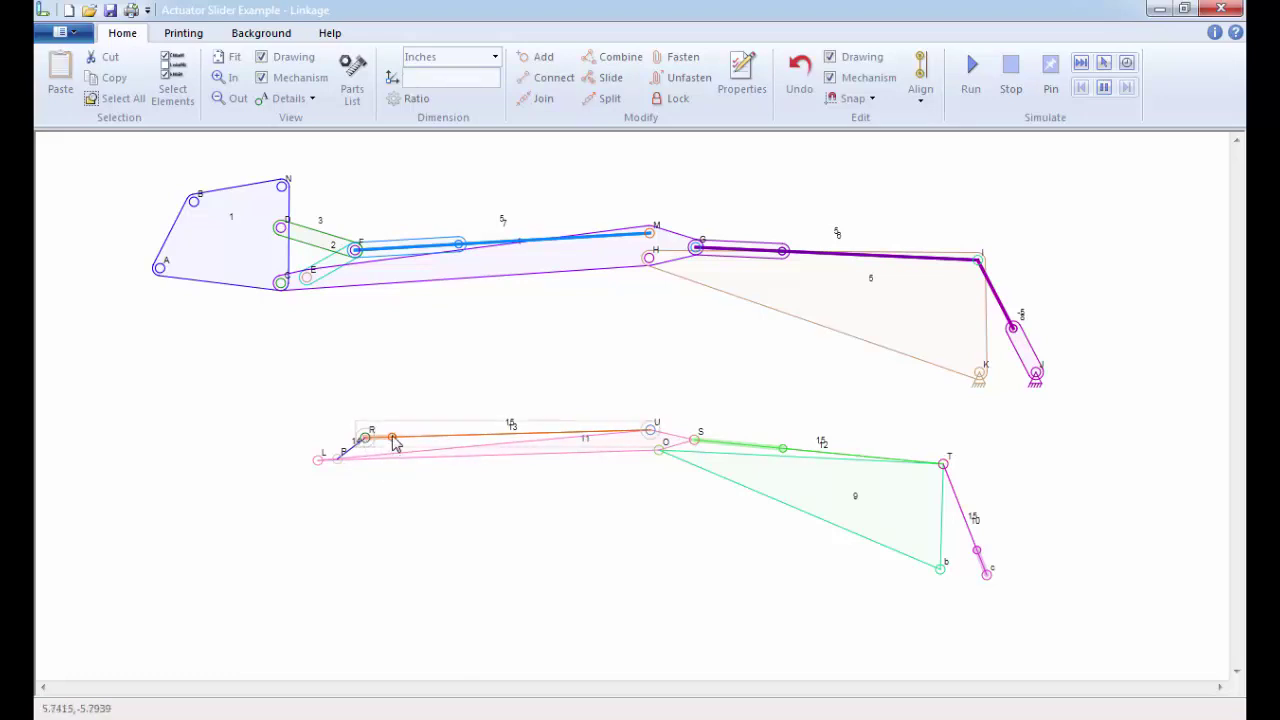
{"action": "left_click_drag", "start_coordinate": [391, 439], "coordinate": [450, 440]}
{"action": "left_click", "coordinate": [431, 403]}
{"action": "left_click", "coordinate": [332, 408]}
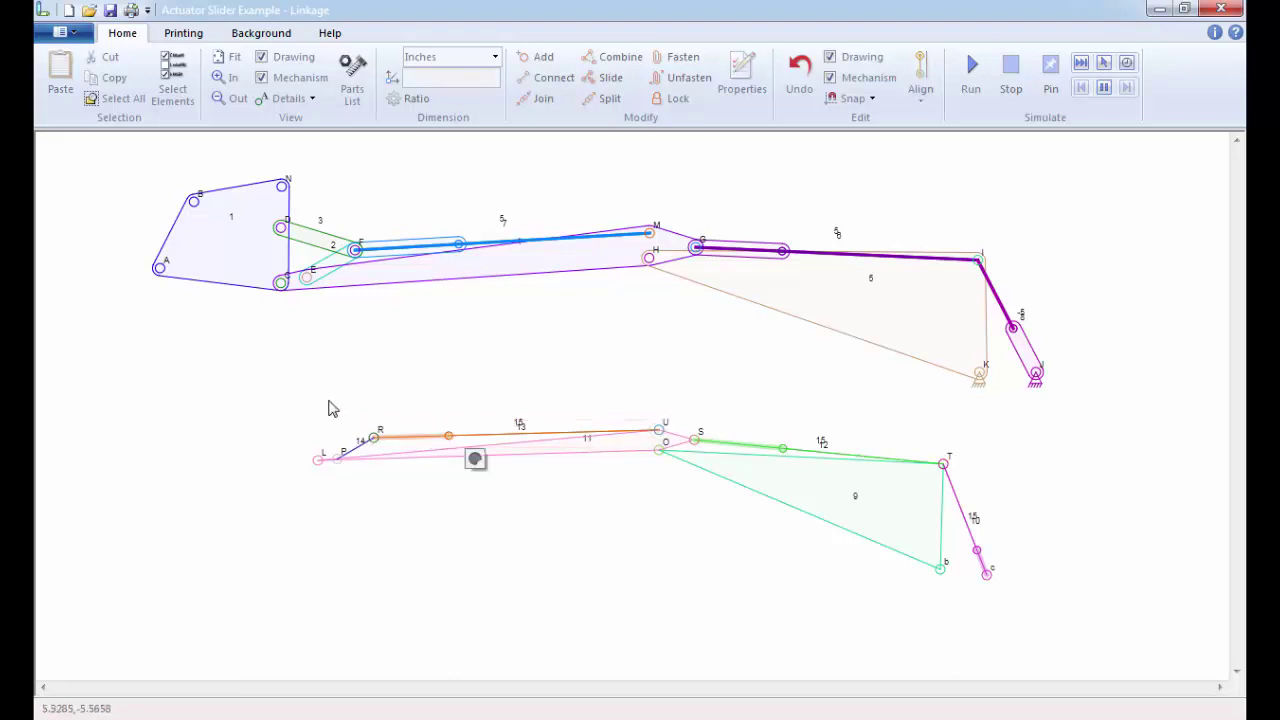
Insert four-connector link 15 left of the lower arm, joining corner X to link 11's left end
{"action": "right_click", "coordinate": [194, 387]}
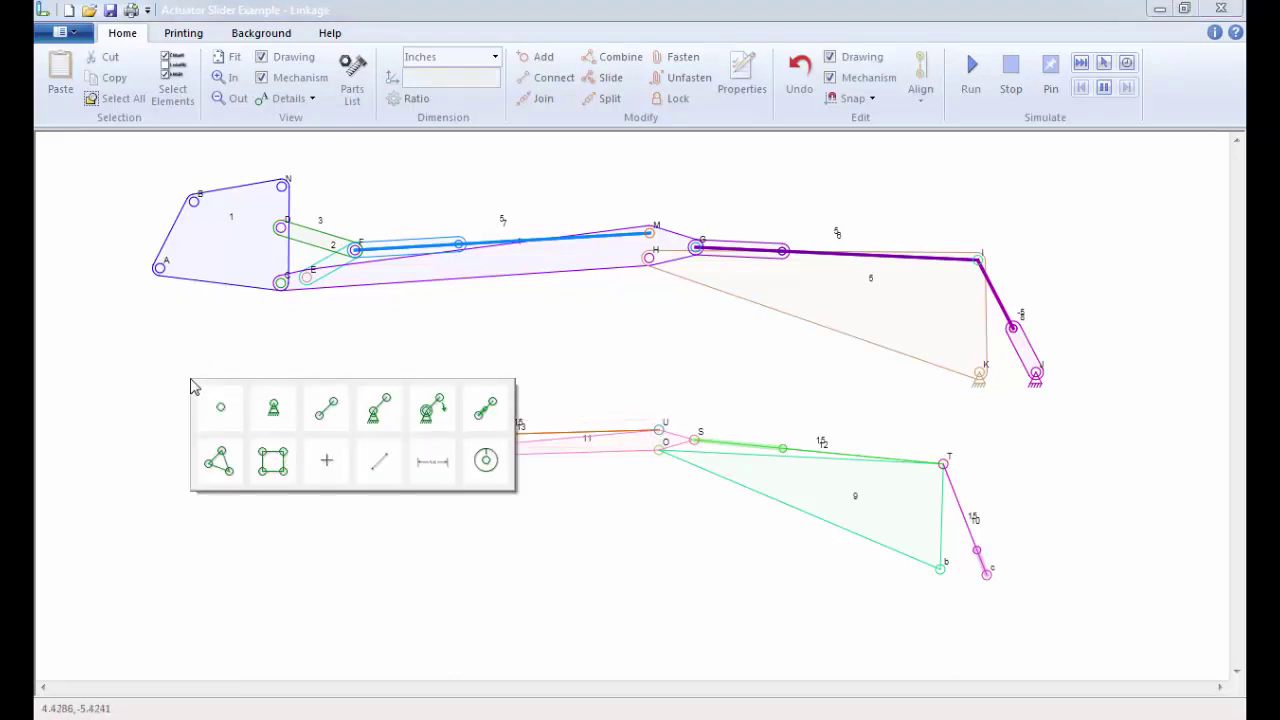
{"action": "left_click", "coordinate": [276, 465]}
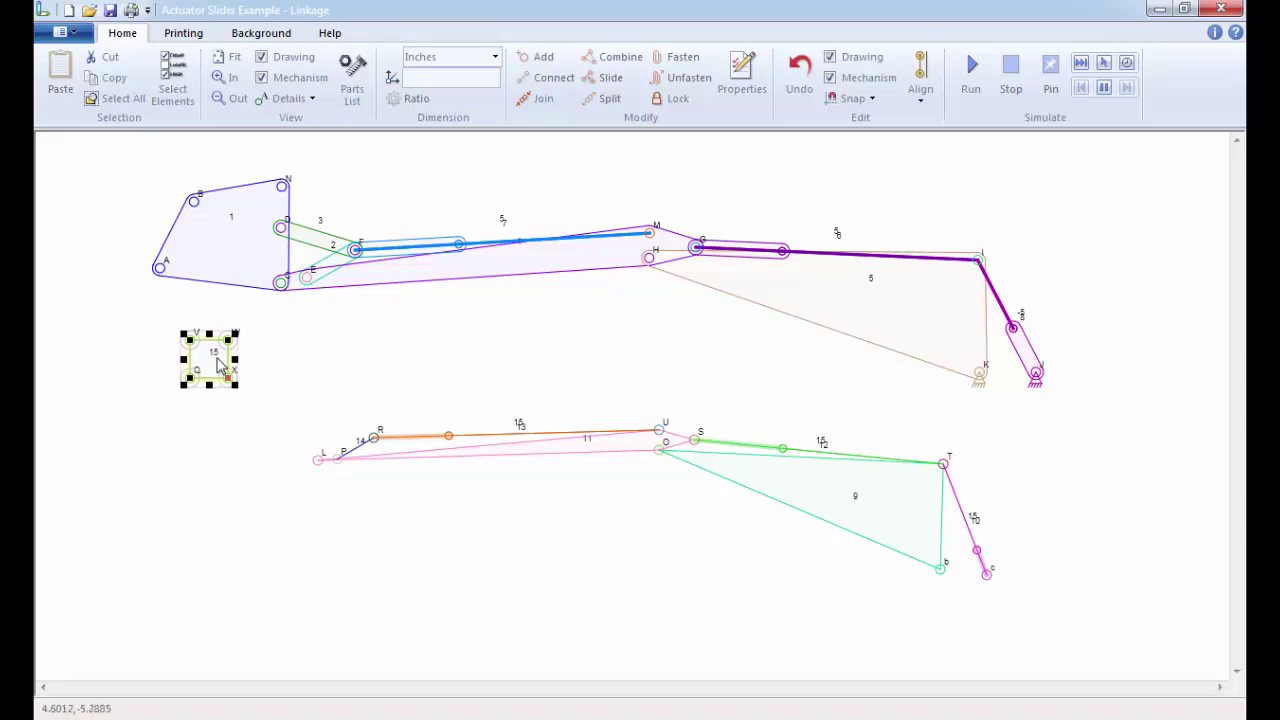
{"action": "left_click_drag", "start_coordinate": [218, 365], "coordinate": [303, 441]}
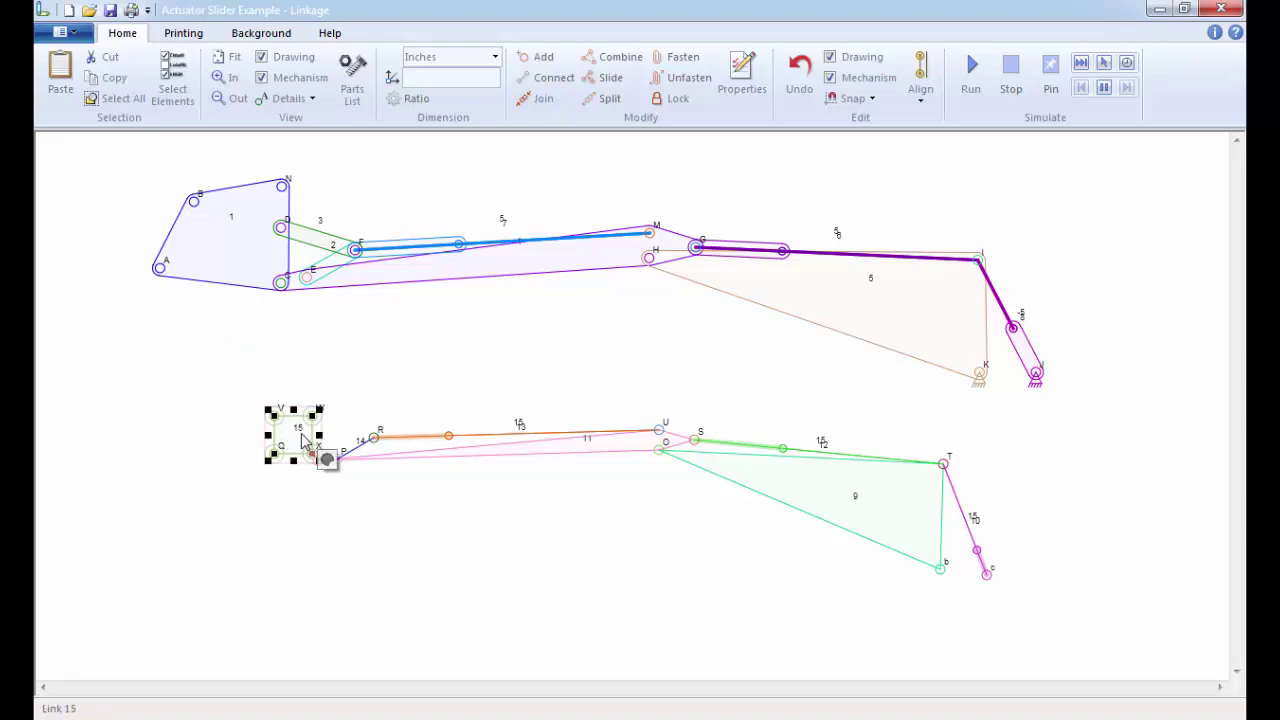
{"action": "left_click_drag", "start_coordinate": [303, 441], "coordinate": [310, 446]}
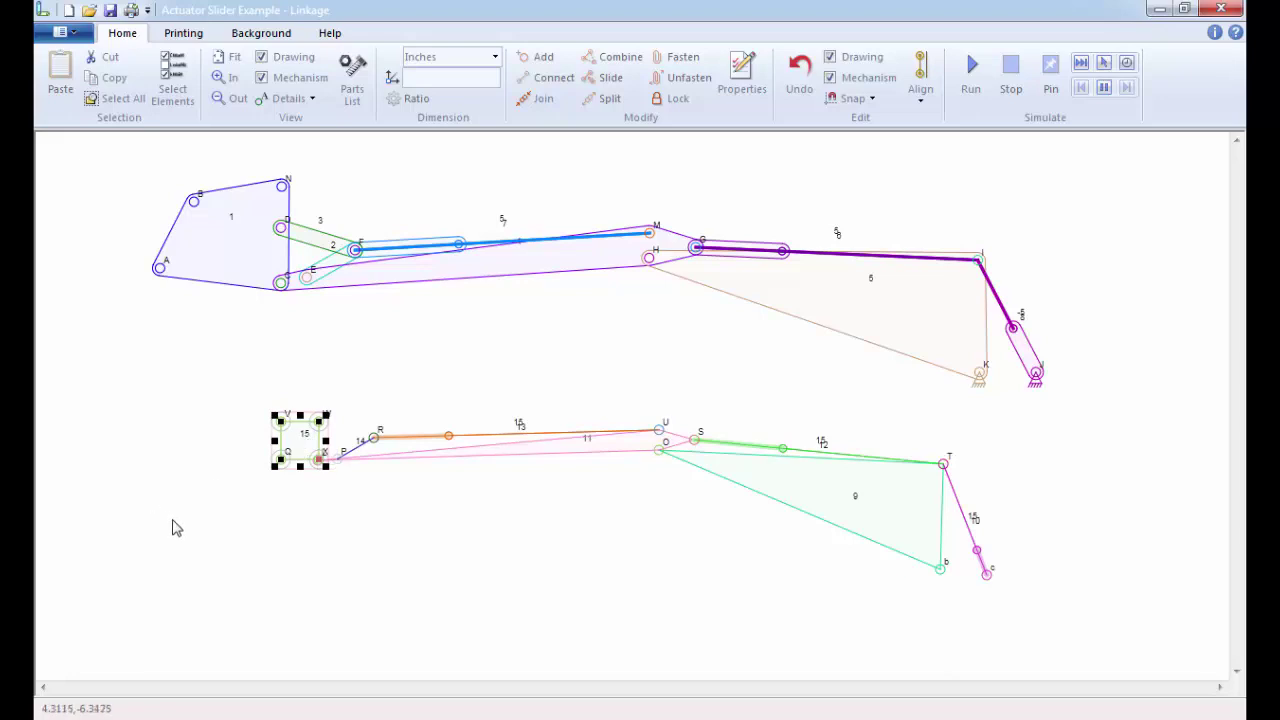
{"action": "left_click", "coordinate": [310, 521]}
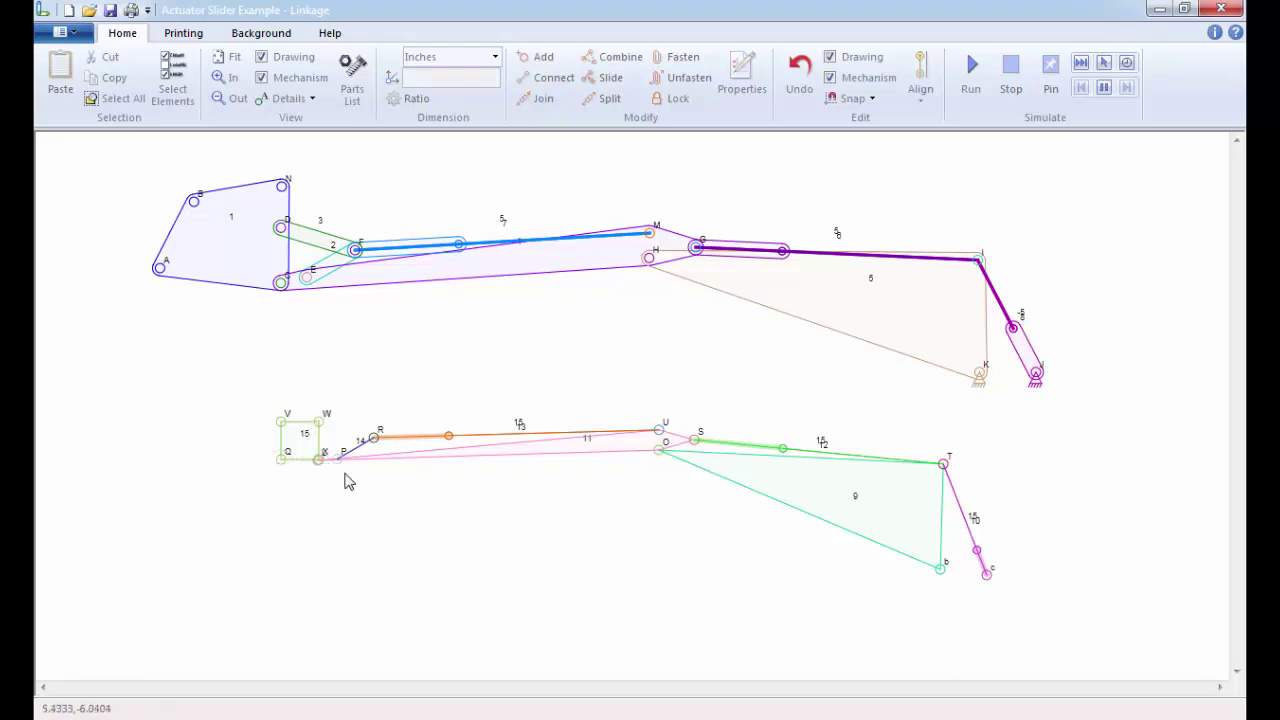
{"action": "left_click", "coordinate": [318, 459]}
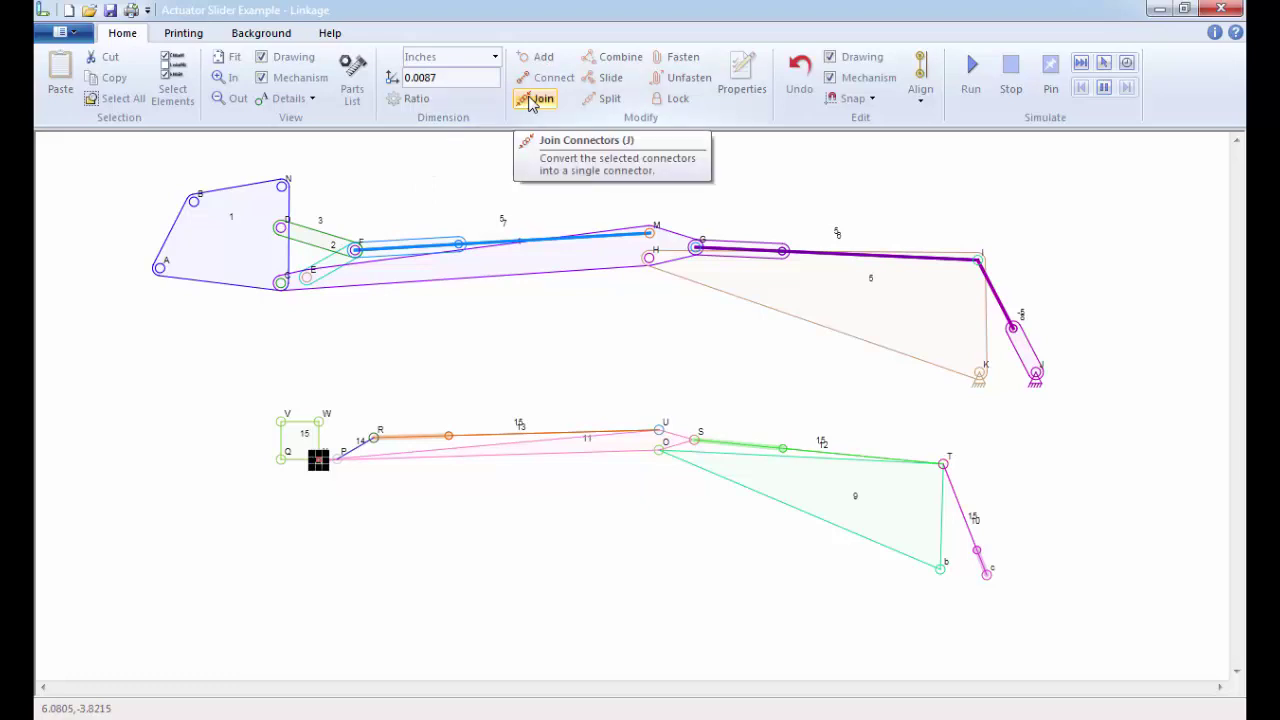
{"action": "left_click", "coordinate": [533, 100]}
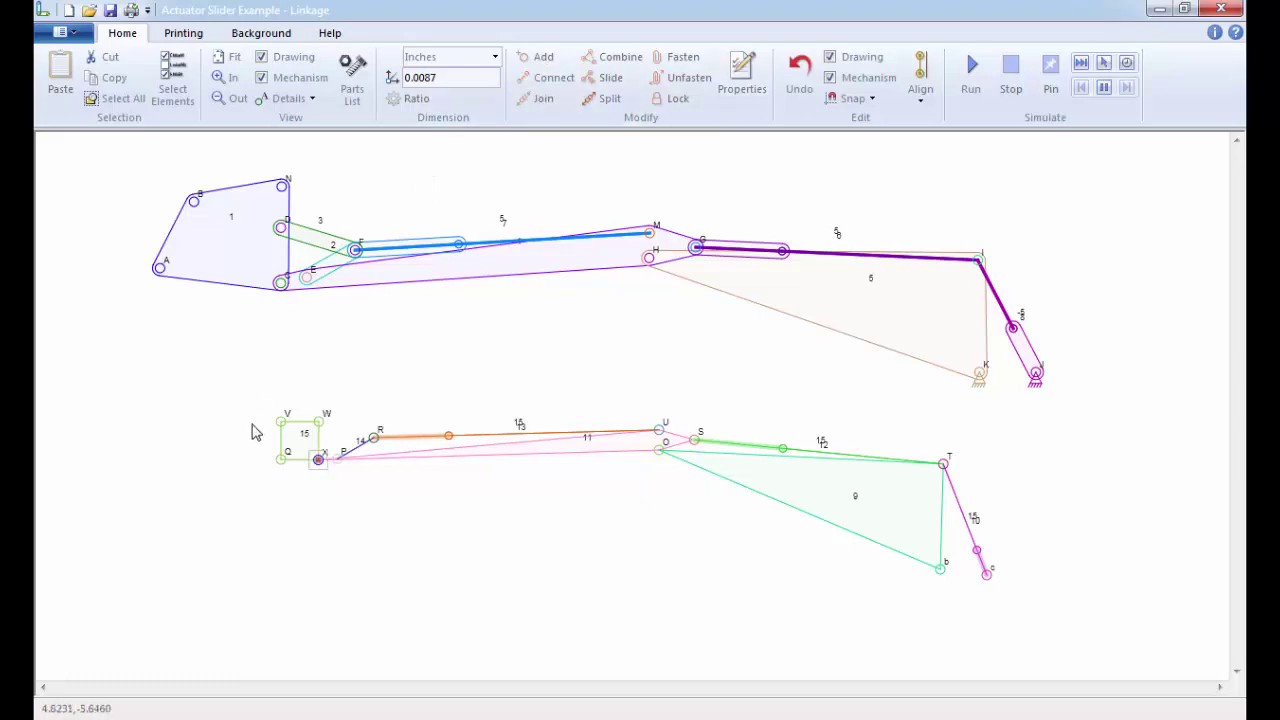
Enlarge link 15 by moving connector Q far left, V up-left and W upward, then select it
{"action": "left_click", "coordinate": [281, 460]}
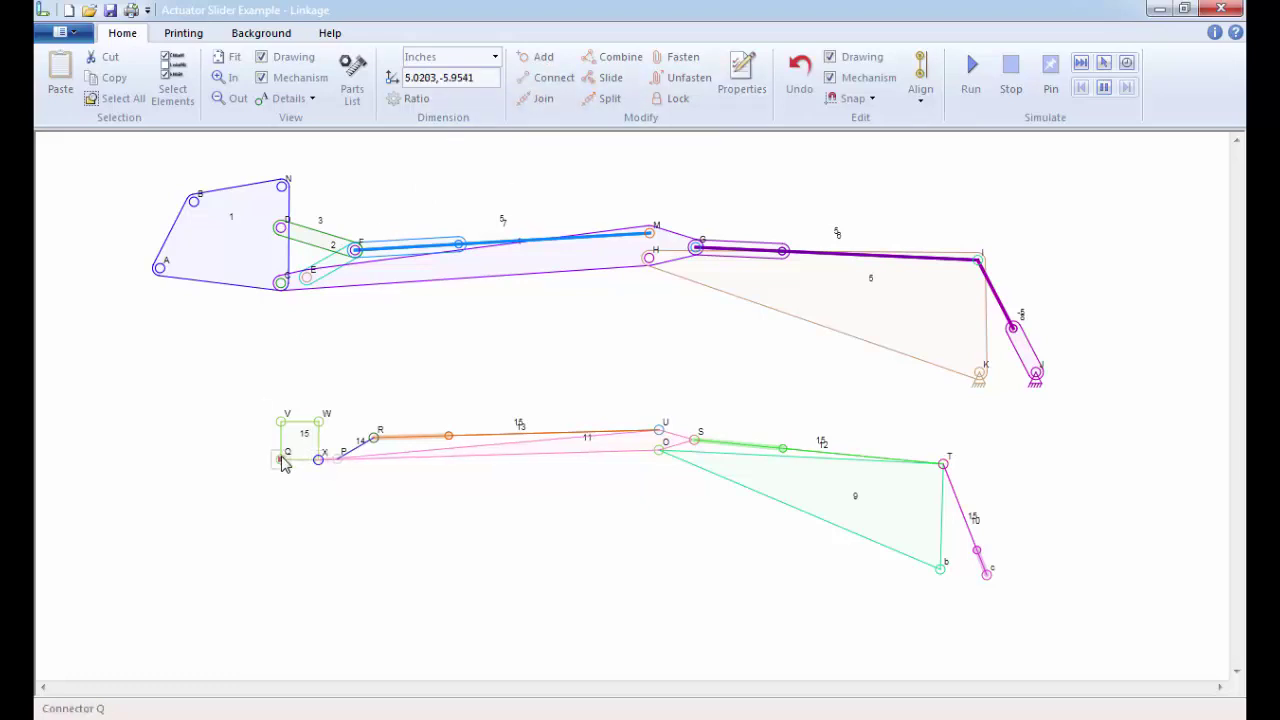
{"action": "left_click_drag", "start_coordinate": [283, 462], "coordinate": [203, 456]}
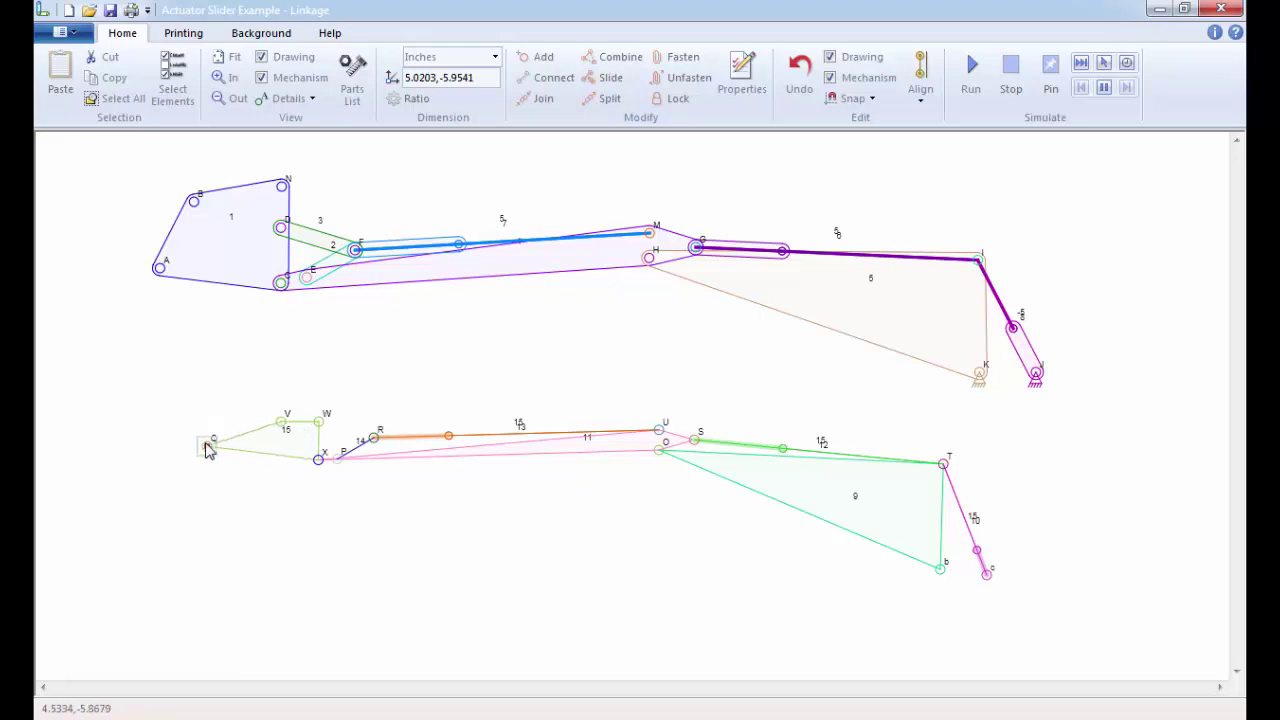
{"action": "left_click_drag", "start_coordinate": [202, 455], "coordinate": [193, 451]}
{"action": "mouse_move", "coordinate": [284, 428]}
{"action": "left_mouse_down"}
{"action": "mouse_move", "coordinate": [220, 396]}
{"action": "mouse_move", "coordinate": [230, 392]}
{"action": "left_mouse_up"}
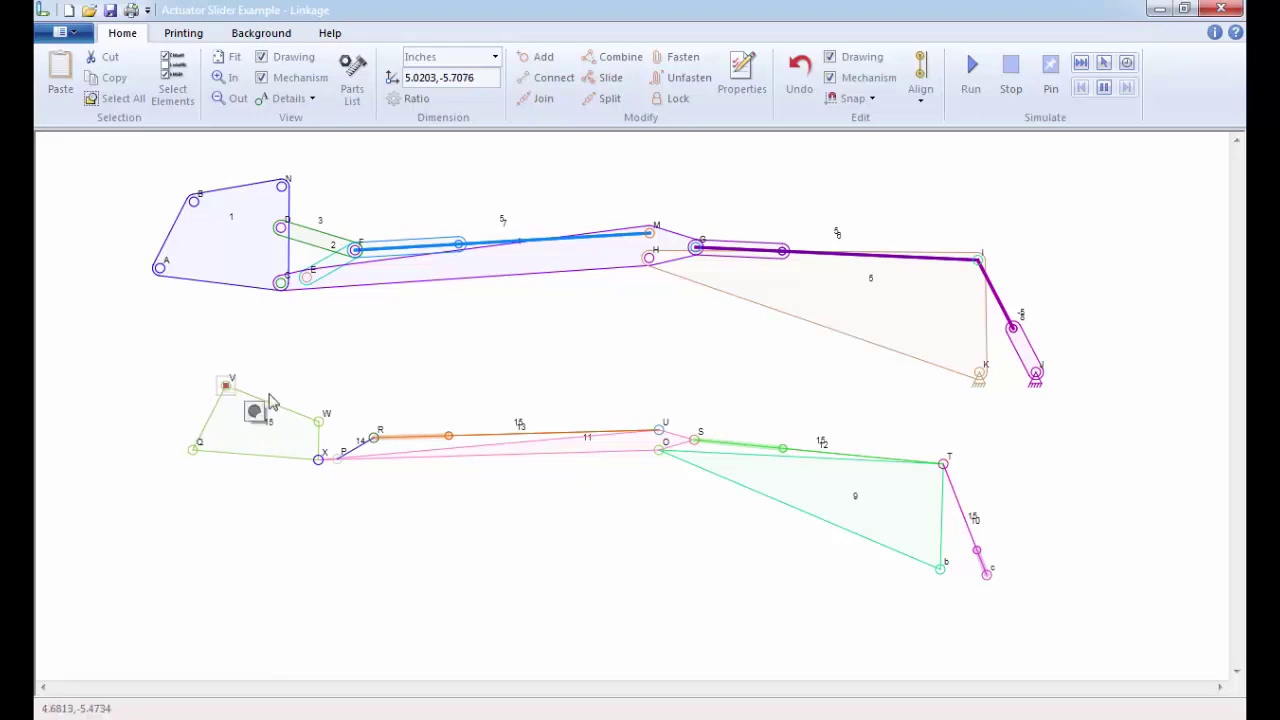
{"action": "mouse_move", "coordinate": [321, 424]}
{"action": "left_mouse_down"}
{"action": "mouse_move", "coordinate": [323, 348]}
{"action": "mouse_move", "coordinate": [323, 364]}
{"action": "left_mouse_up"}
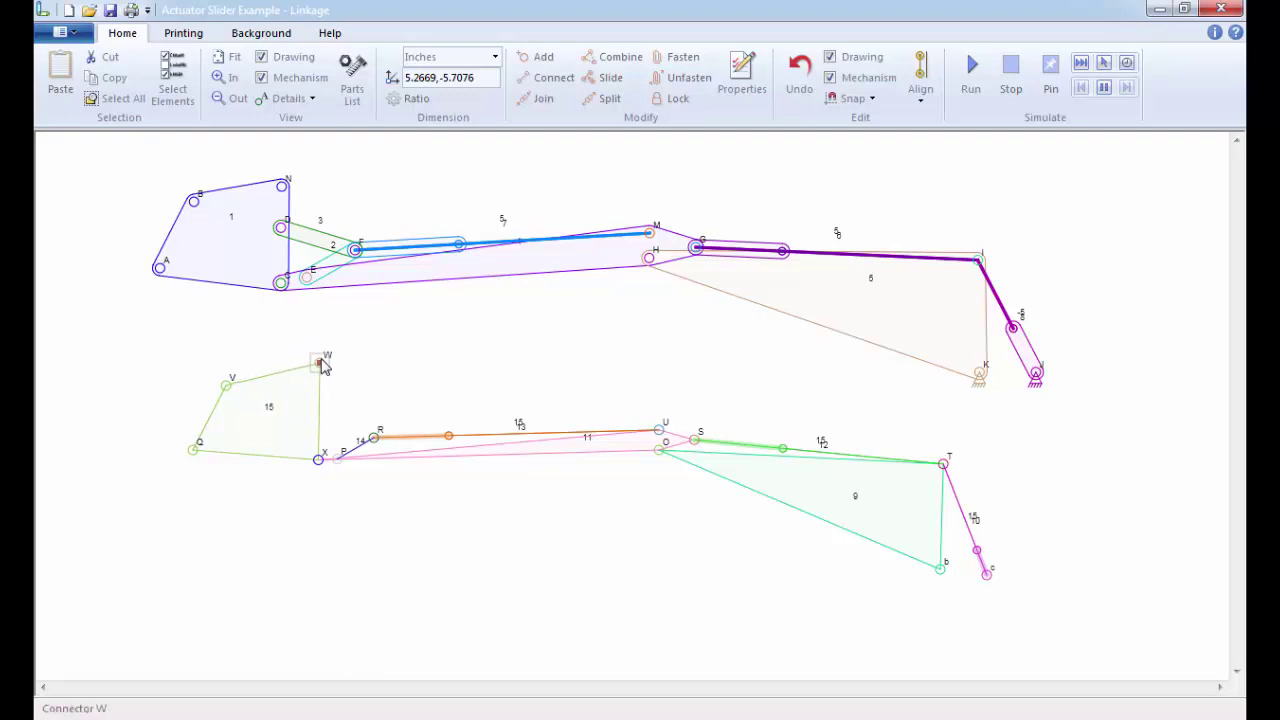
{"action": "left_click", "coordinate": [450, 376]}
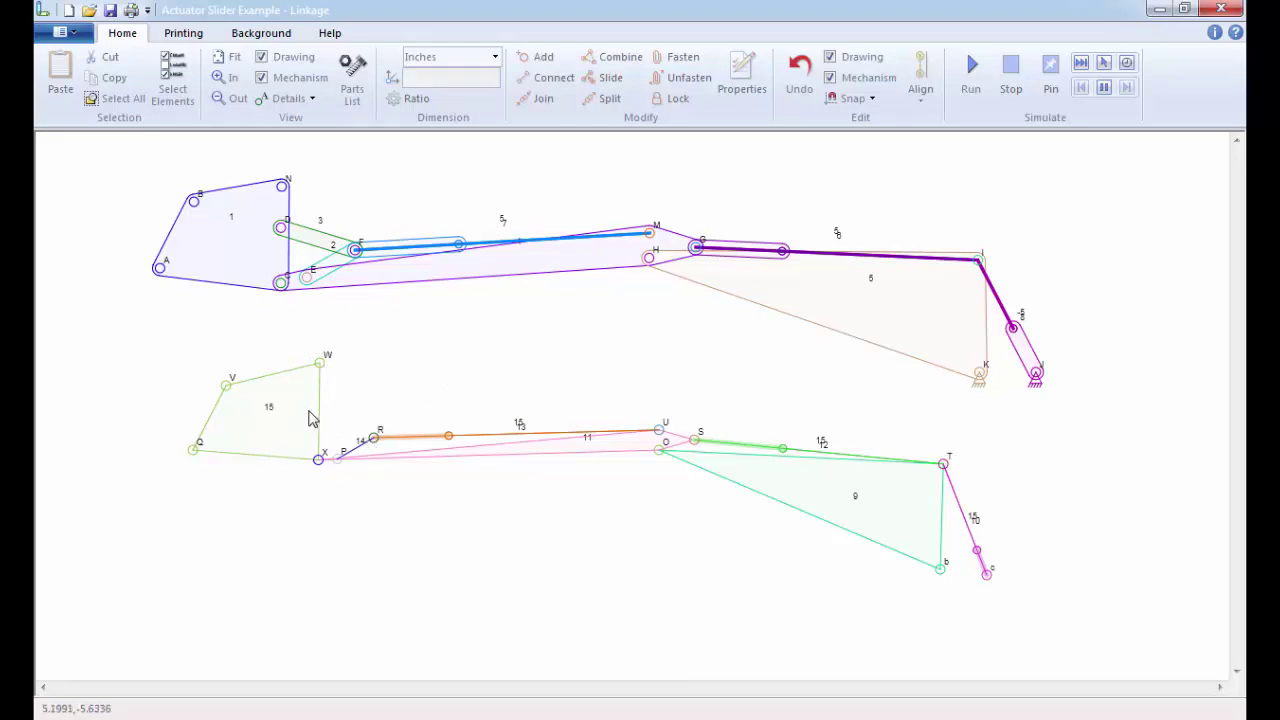
{"action": "left_click", "coordinate": [310, 418]}
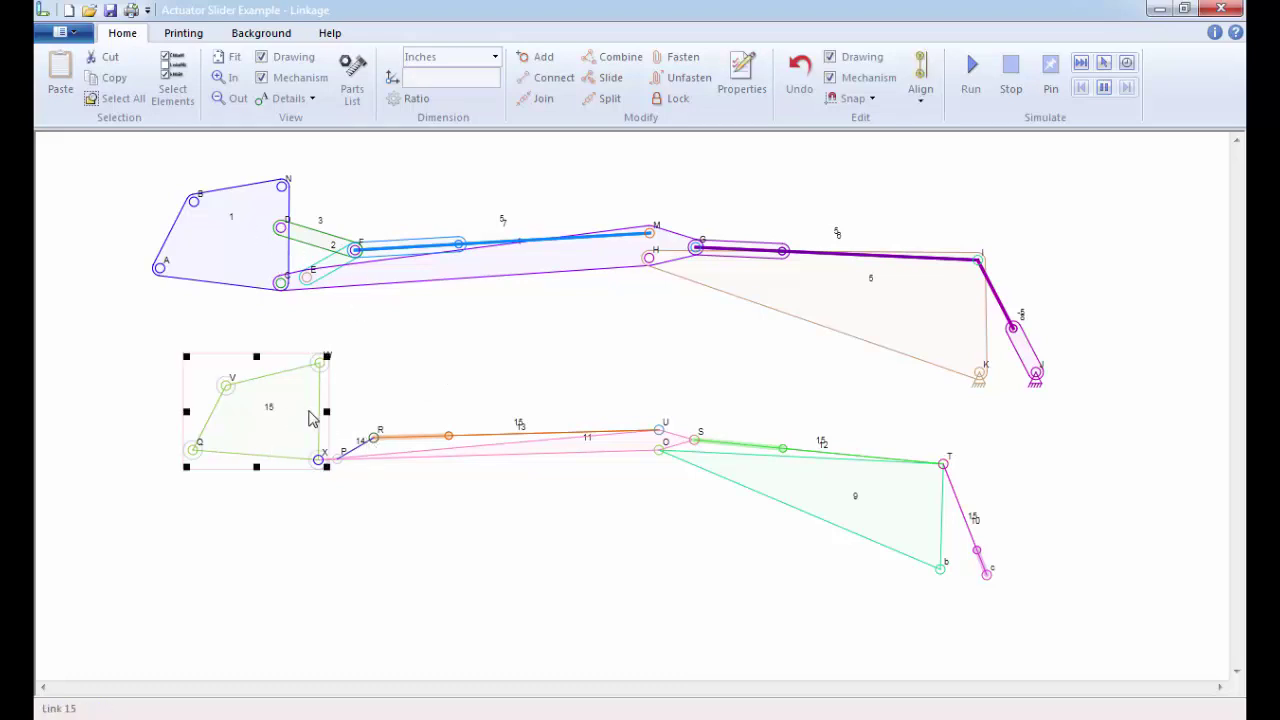
Add a new connector L to link 15 and place it on the plate's right edge
{"action": "left_click", "coordinate": [536, 60]}
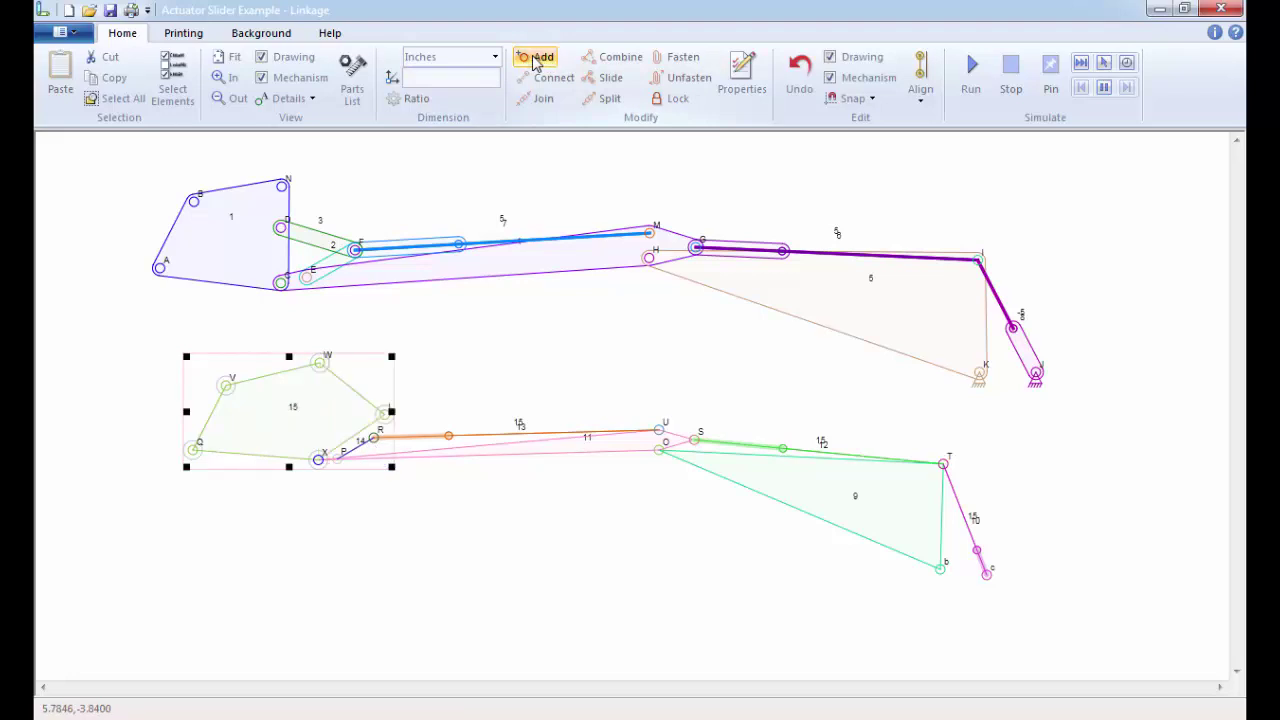
{"action": "left_click", "coordinate": [452, 386]}
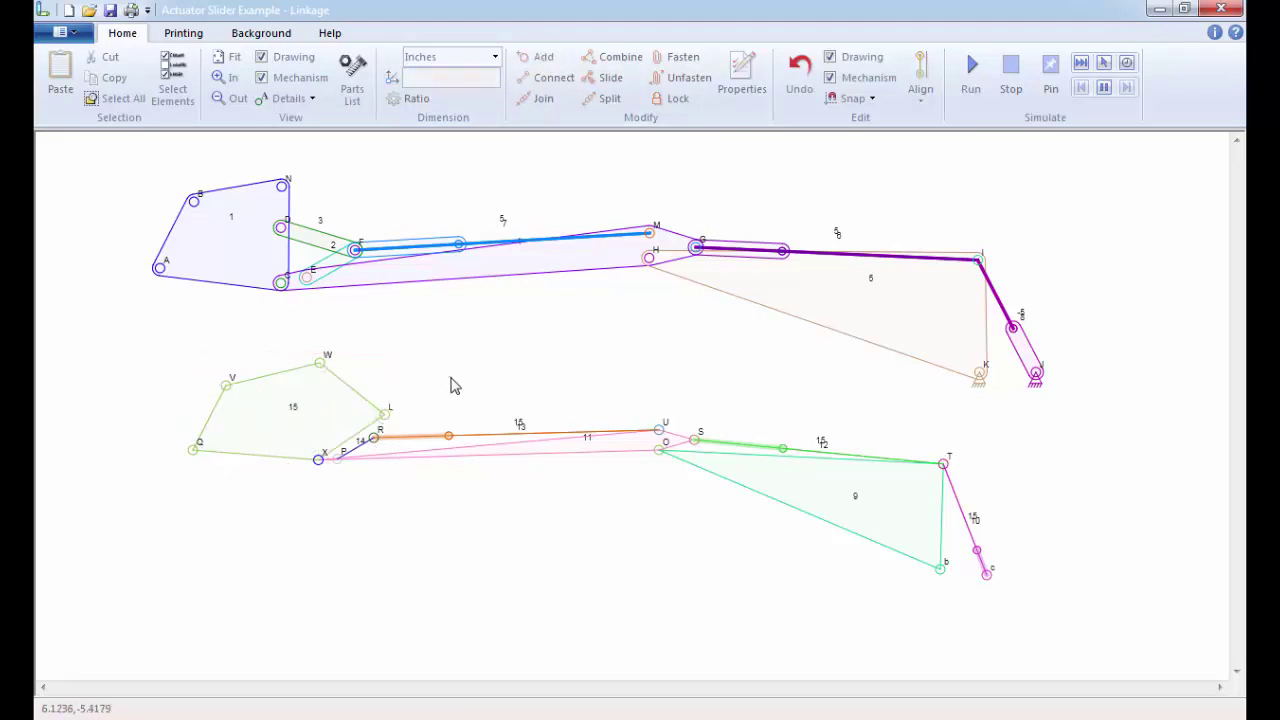
{"action": "left_click_drag", "start_coordinate": [386, 418], "coordinate": [318, 418]}
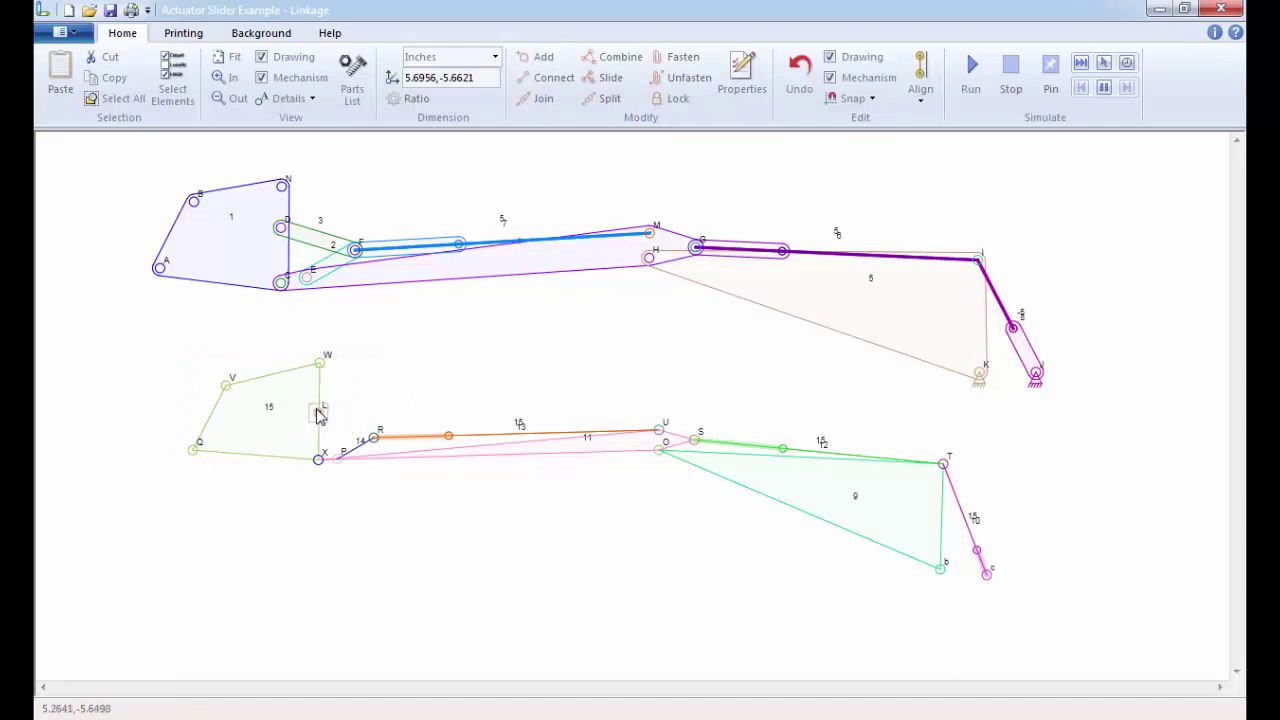
Join connectors L and R with a new link 16
{"action": "left_click", "coordinate": [318, 415]}
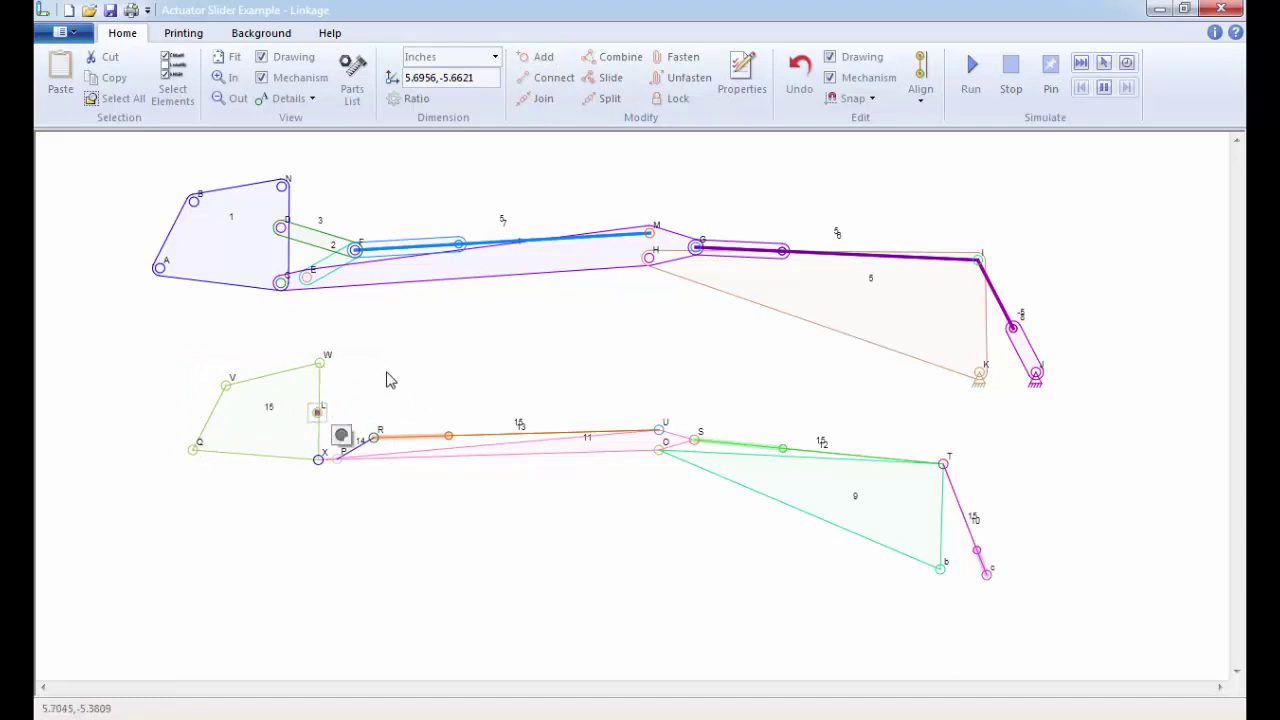
{"action": "left_click", "coordinate": [376, 441], "text": "shift"}
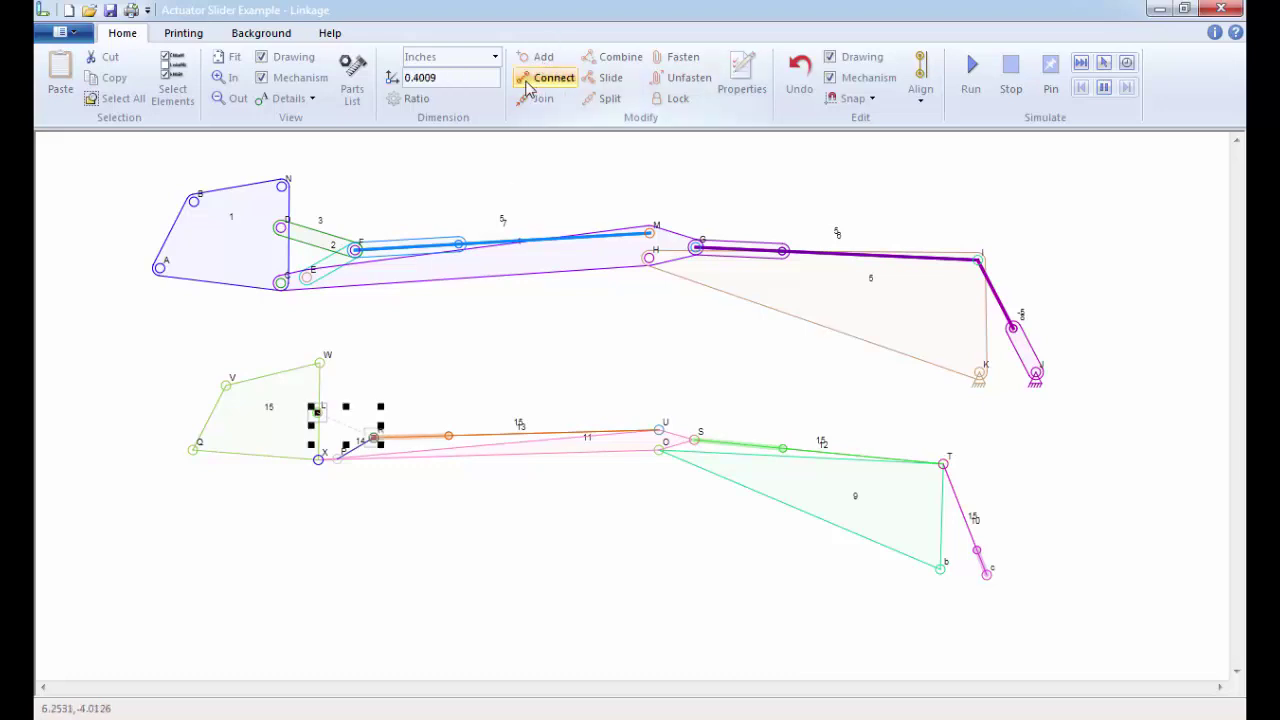
{"action": "left_click", "coordinate": [528, 84]}
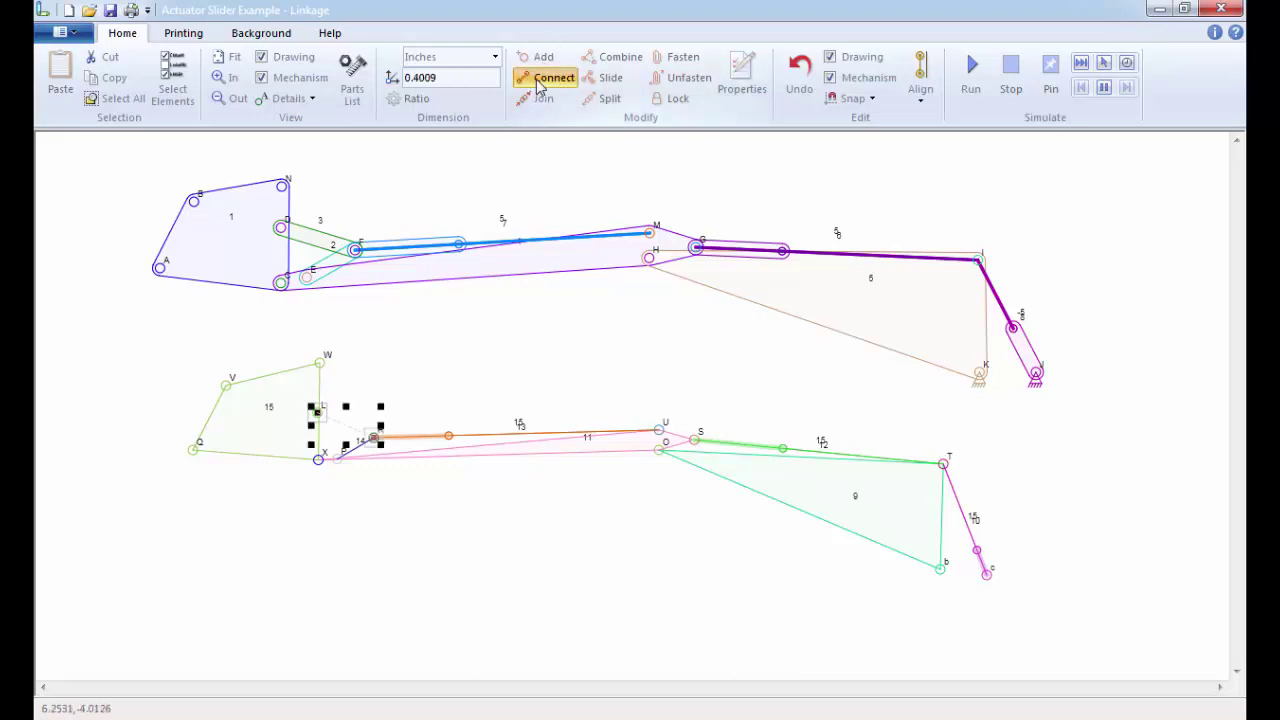
{"action": "left_click", "coordinate": [477, 300]}
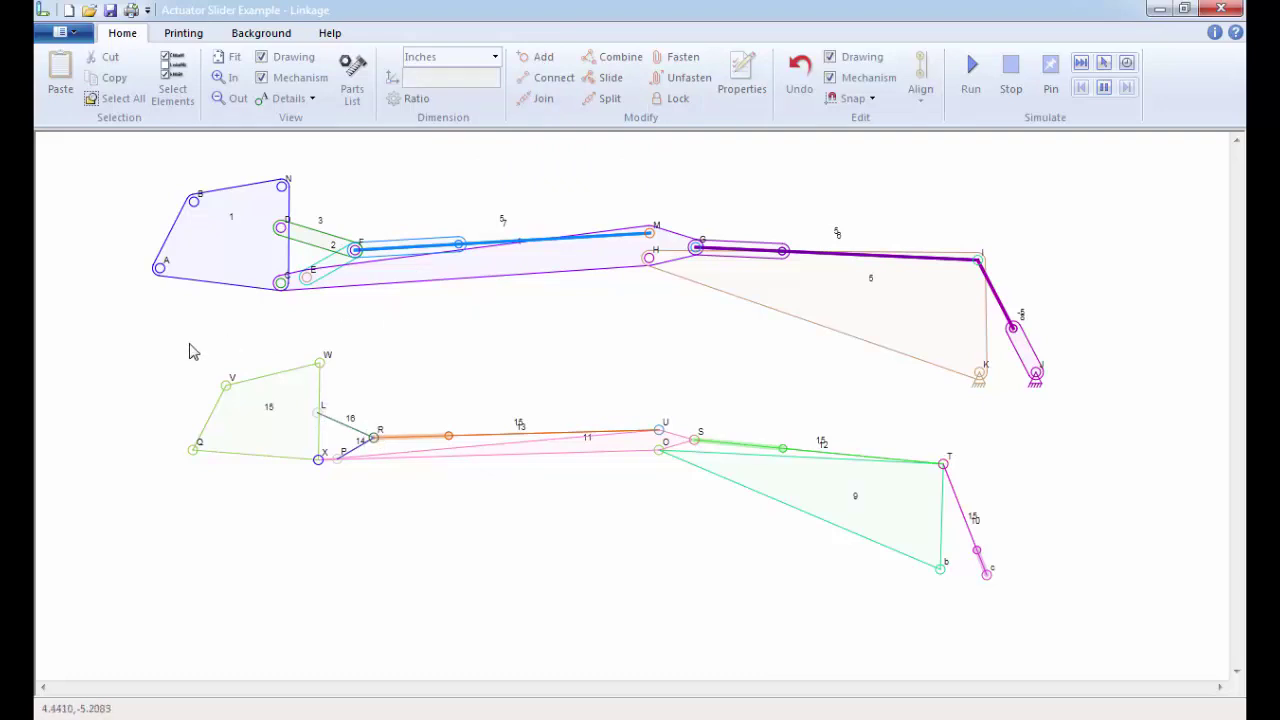
Box-select the left links of the lower mechanism (15, 16, 14, 13, 11)
{"action": "mouse_move", "coordinate": [182, 342]}
{"action": "left_mouse_down"}
{"action": "mouse_move", "coordinate": [528, 420]}
{"action": "mouse_move", "coordinate": [855, 667]}
{"action": "left_mouse_up"}
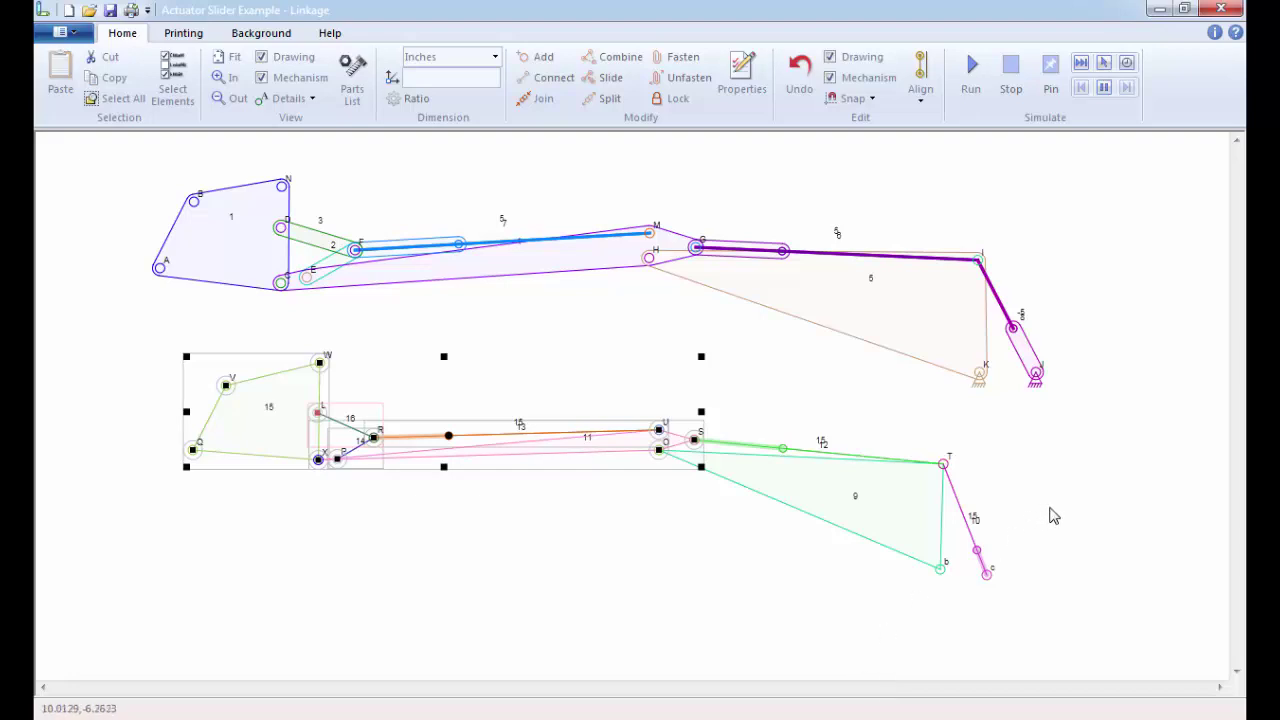
{"action": "left_click", "coordinate": [1058, 584]}
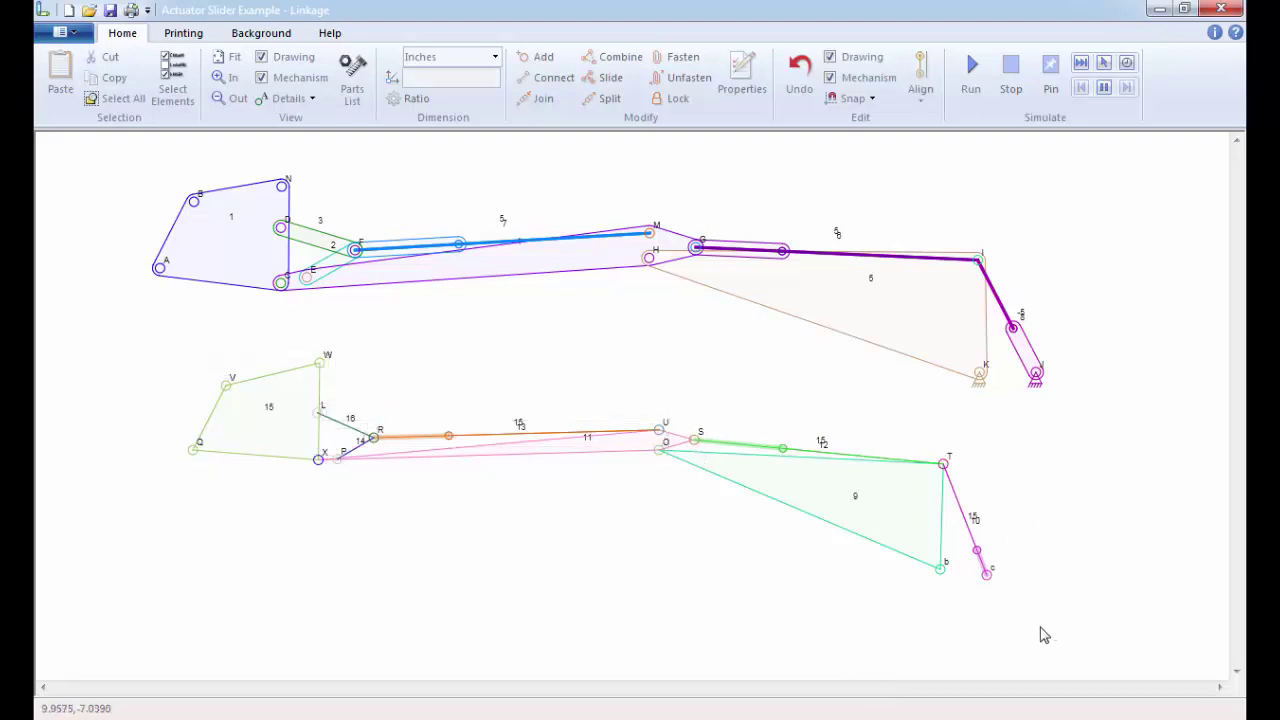
{"action": "mouse_move", "coordinate": [1040, 626]}
{"action": "left_mouse_down"}
{"action": "mouse_move", "coordinate": [338, 466]}
{"action": "mouse_move", "coordinate": [154, 443]}
{"action": "mouse_move", "coordinate": [63, 449]}
{"action": "mouse_move", "coordinate": [37, 429]}
{"action": "mouse_move", "coordinate": [36, 402]}
{"action": "mouse_move", "coordinate": [87, 406]}
{"action": "left_mouse_up"}
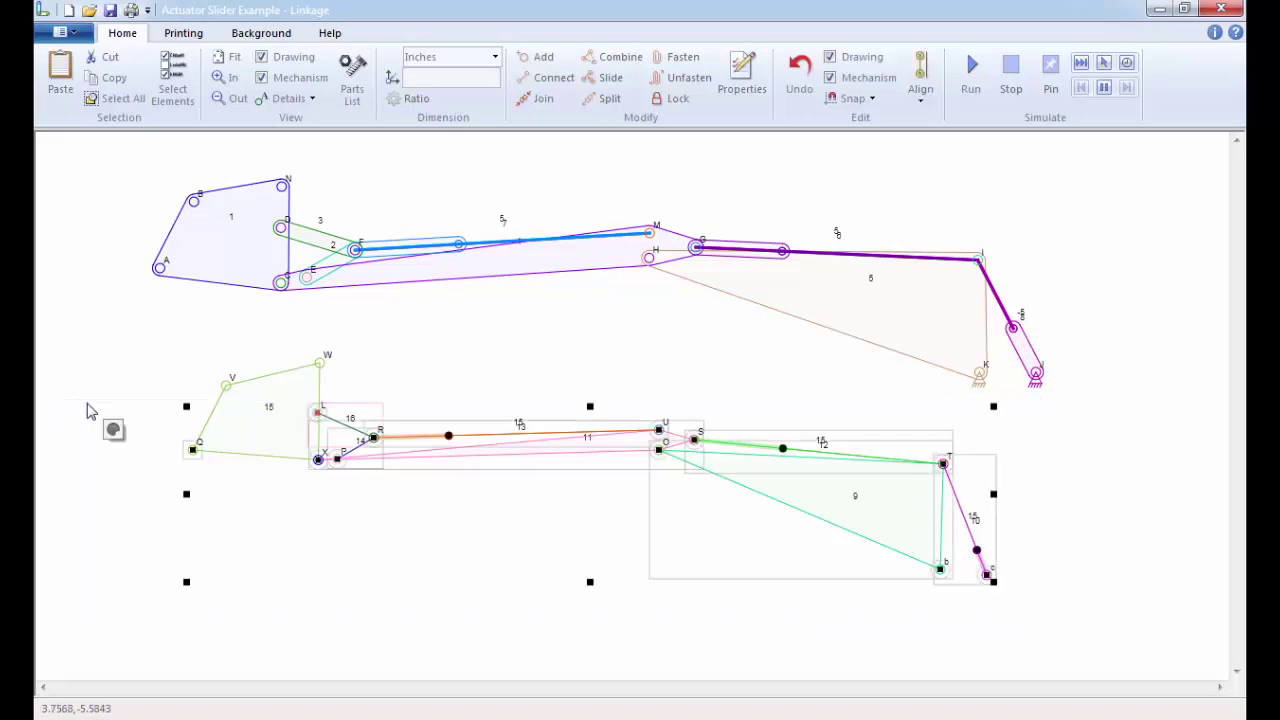
{"action": "left_click", "coordinate": [180, 350]}
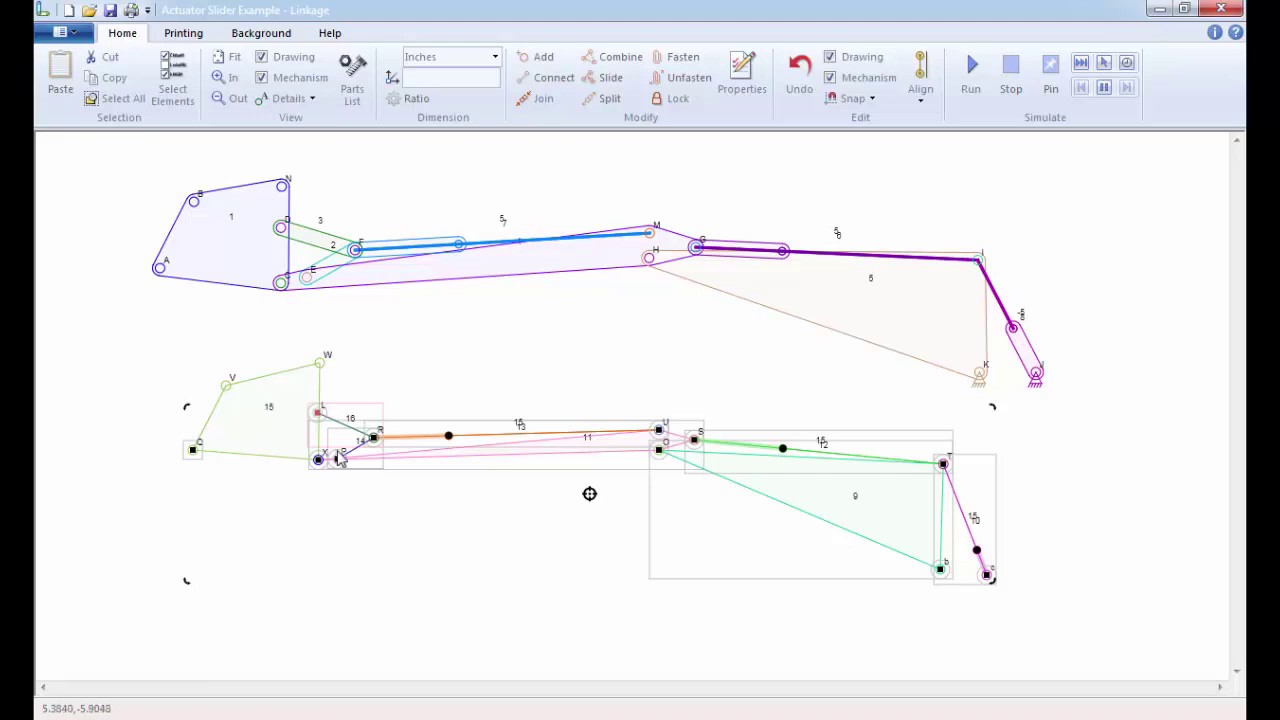
{"action": "left_click", "coordinate": [175, 391]}
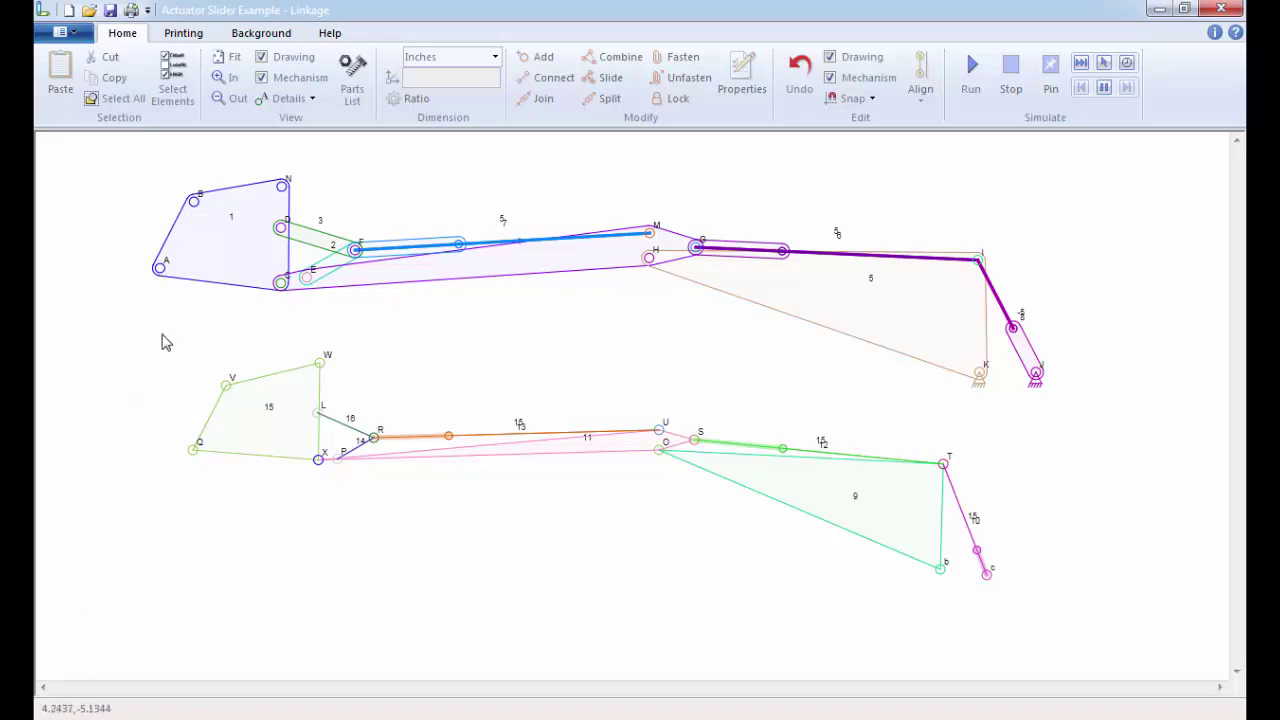
{"action": "left_click_drag", "start_coordinate": [161, 334], "coordinate": [604, 535]}
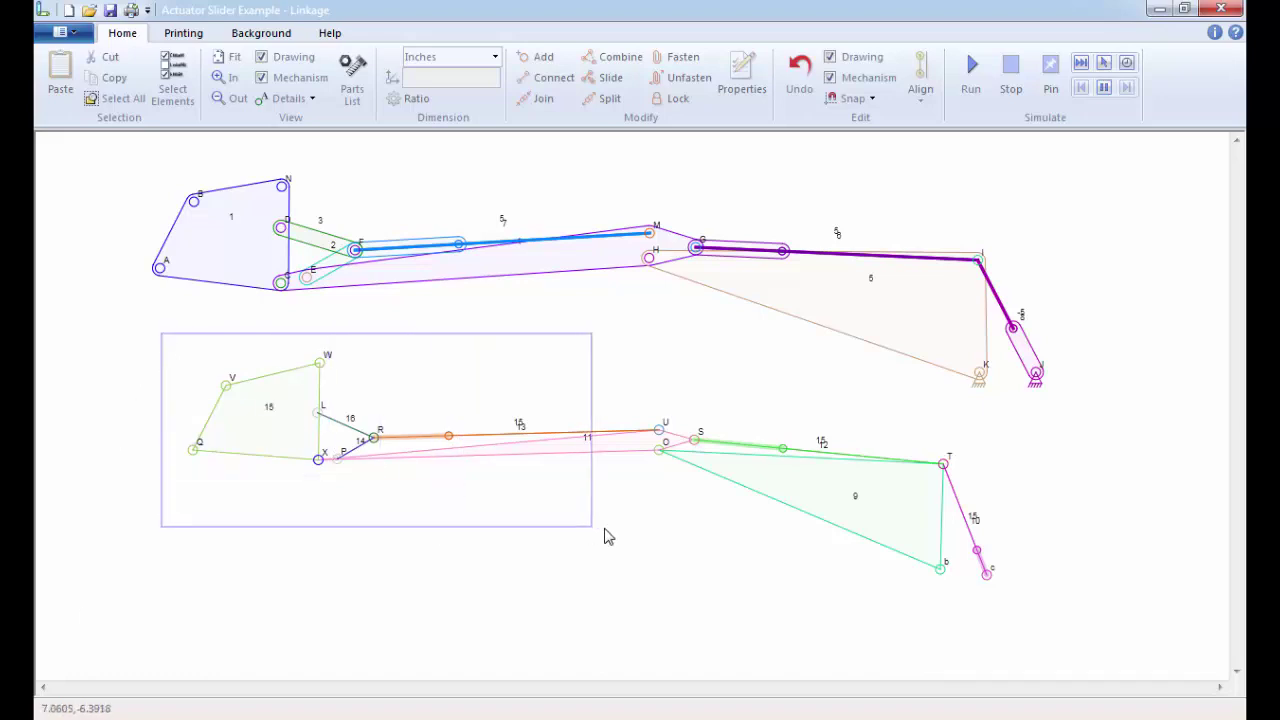
{"action": "left_click_drag", "start_coordinate": [604, 535], "coordinate": [740, 525]}
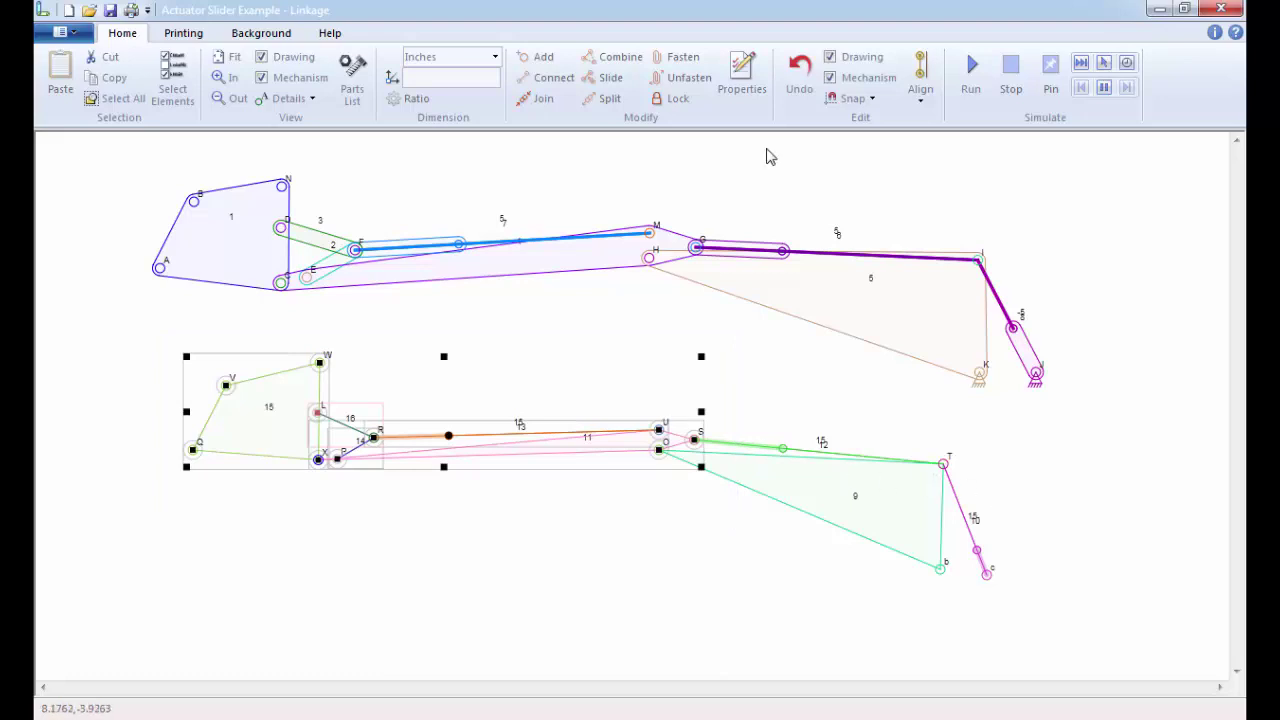
Set the selected links to Solid in Multiple Link Properties
{"action": "left_click", "coordinate": [742, 72]}
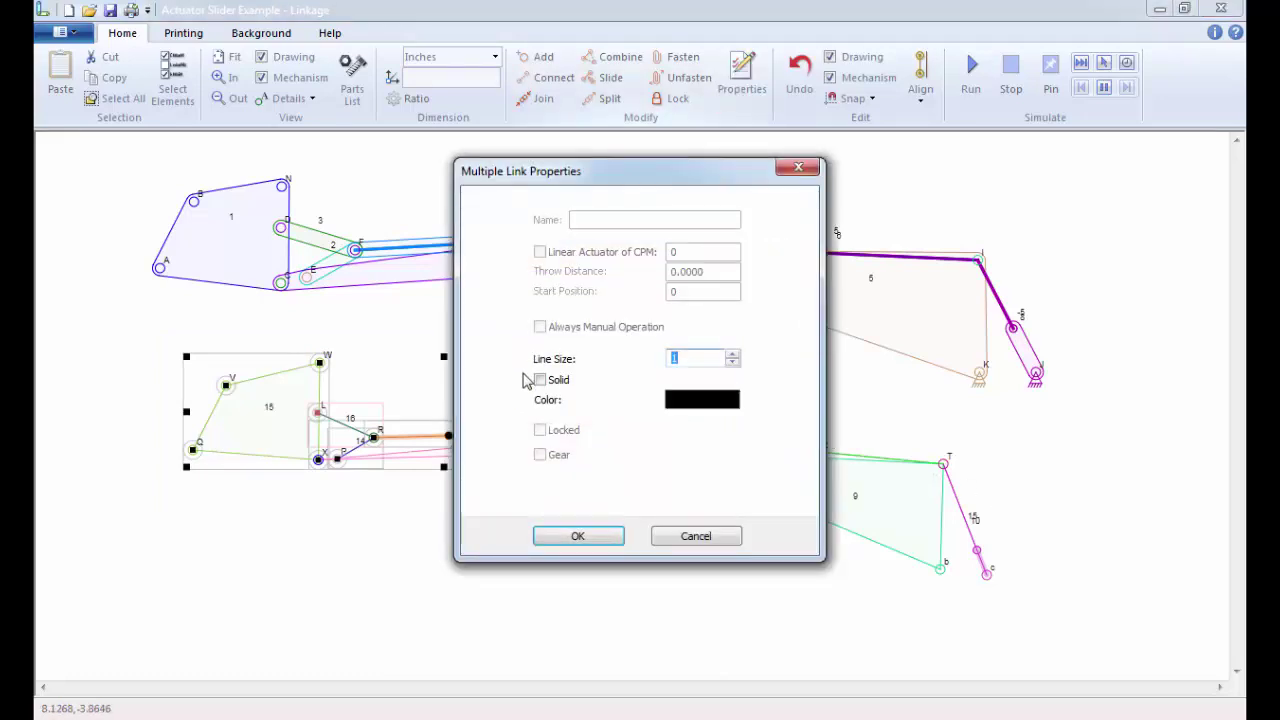
{"action": "left_click", "coordinate": [540, 381]}
{"action": "left_click", "coordinate": [577, 536]}
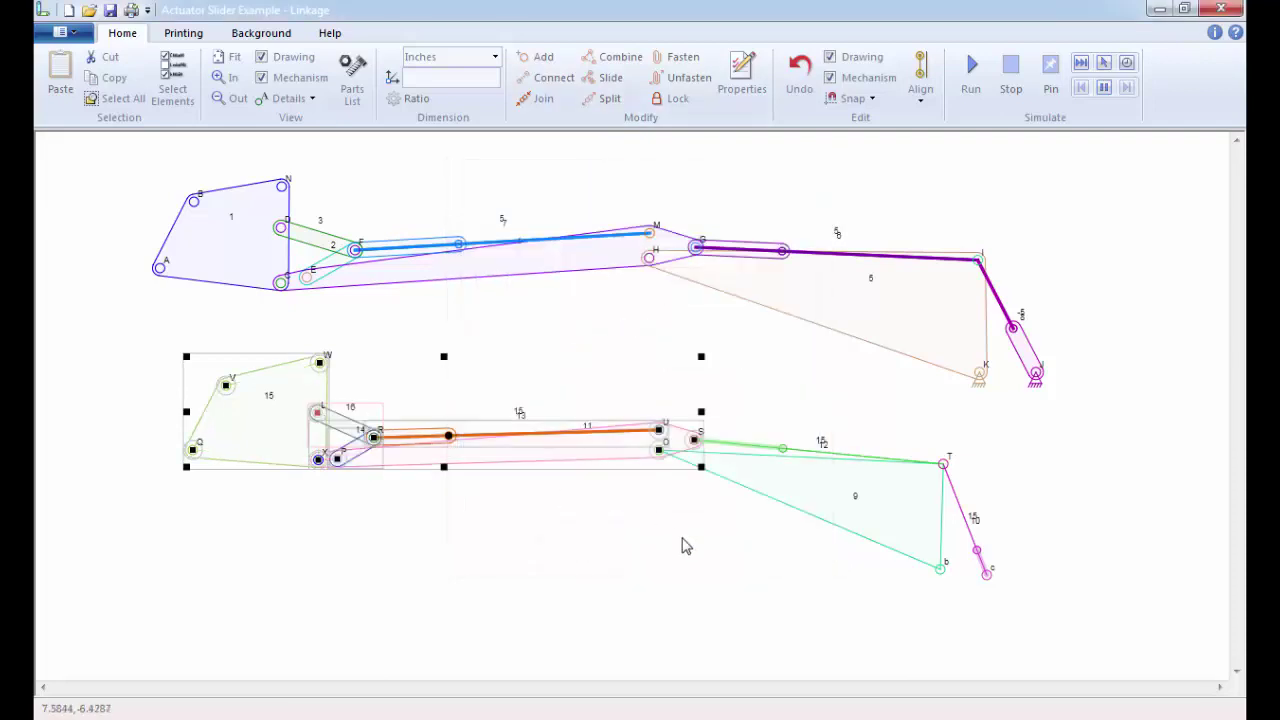
{"action": "left_click", "coordinate": [680, 543]}
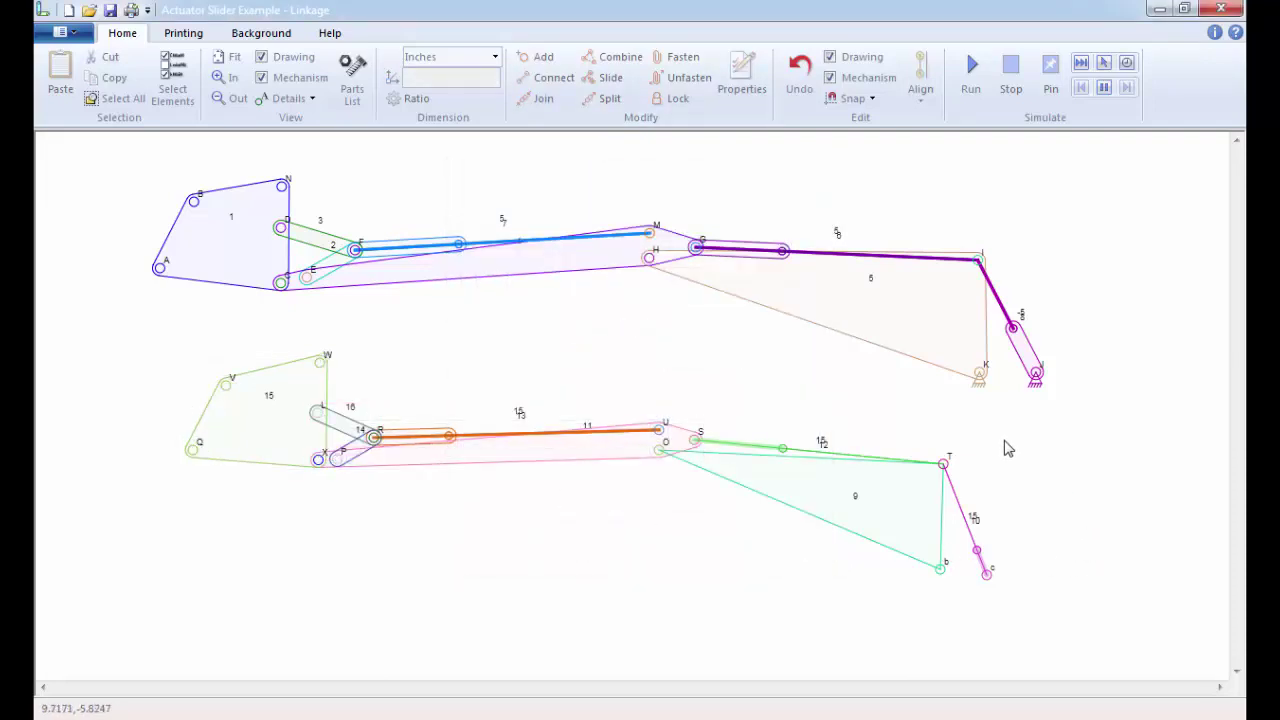
Make the box-selected lower-right links Solid through Multiple Link Properties
{"action": "left_click_drag", "start_coordinate": [1048, 424], "coordinate": [626, 590]}
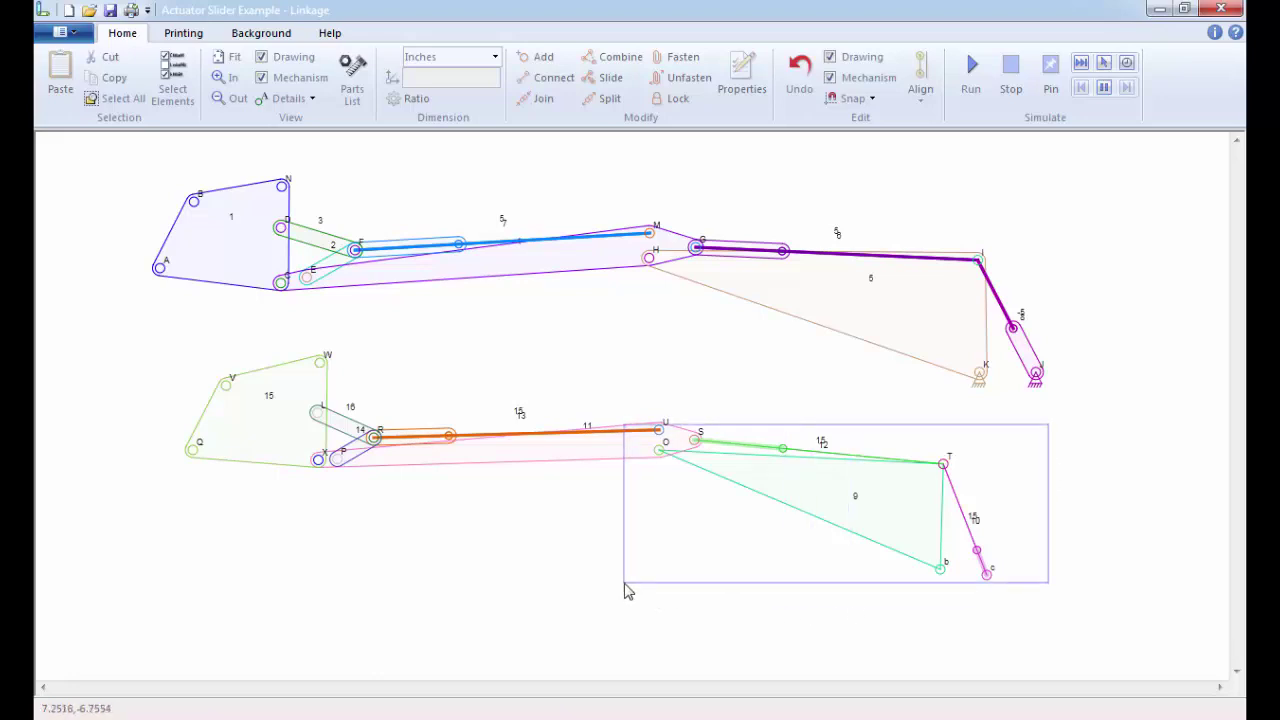
{"action": "left_click_drag", "start_coordinate": [626, 590], "coordinate": [626, 590]}
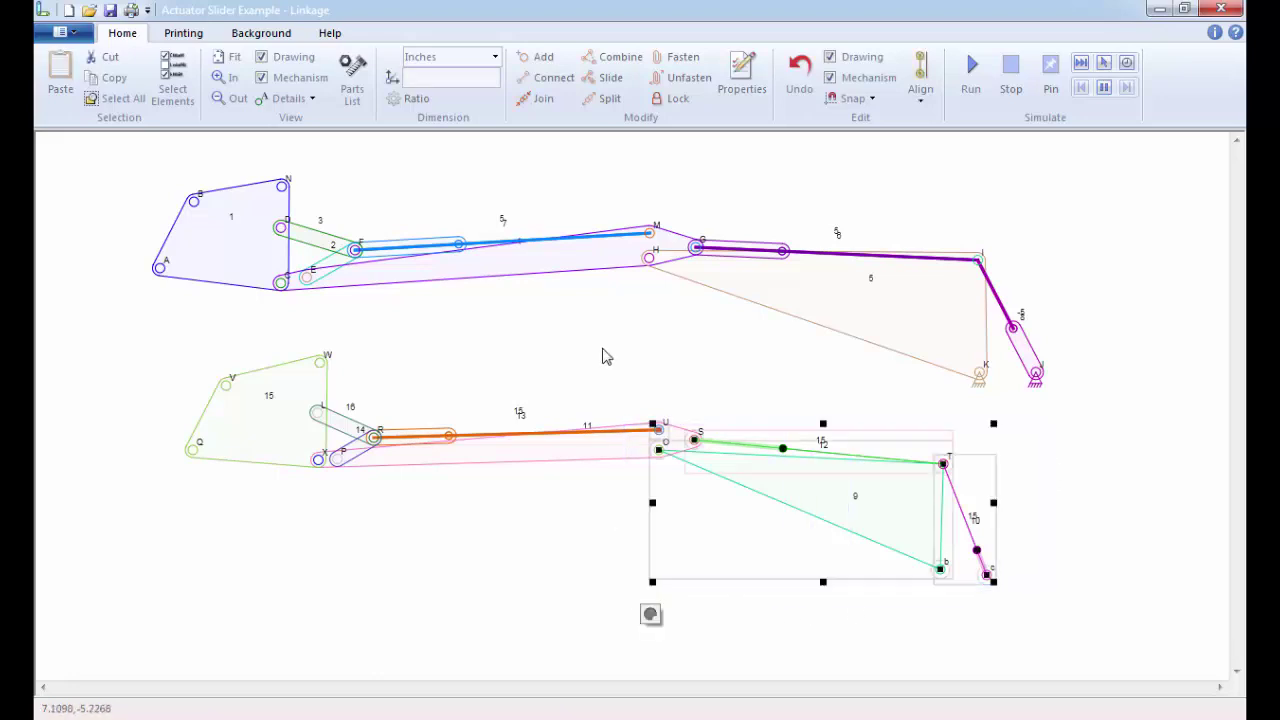
{"action": "left_click", "coordinate": [741, 70]}
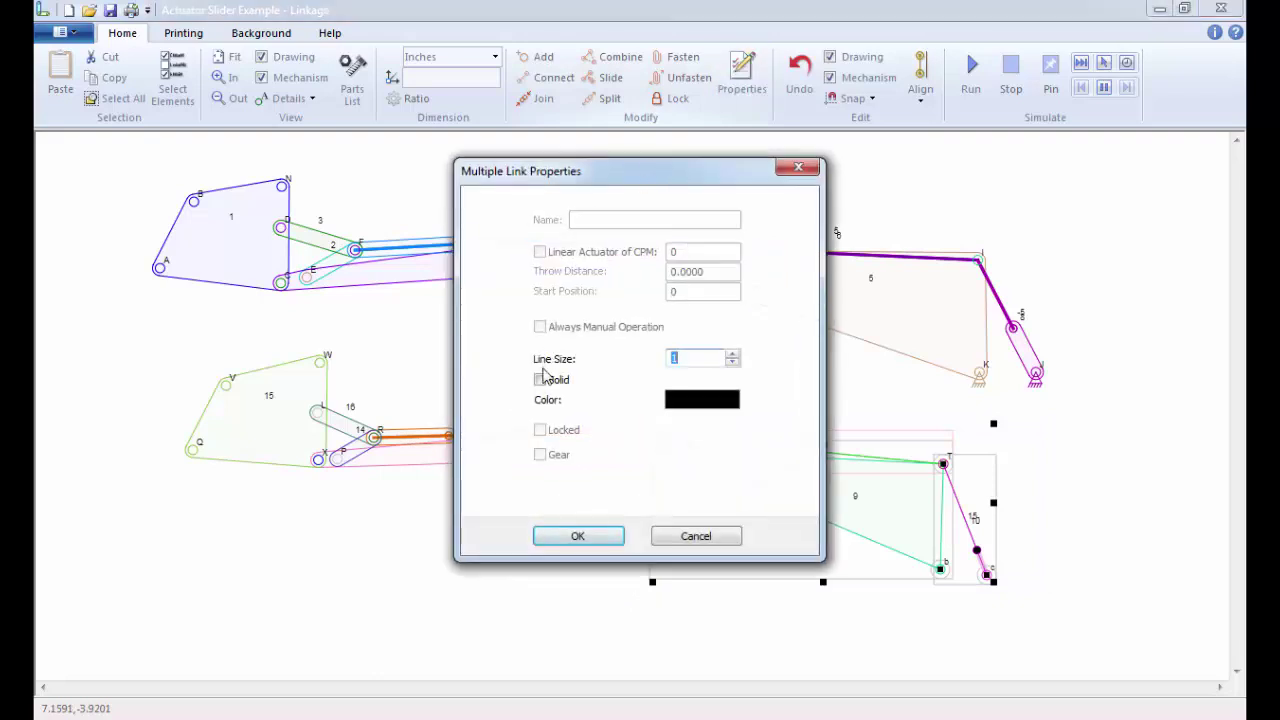
{"action": "left_click", "coordinate": [541, 380]}
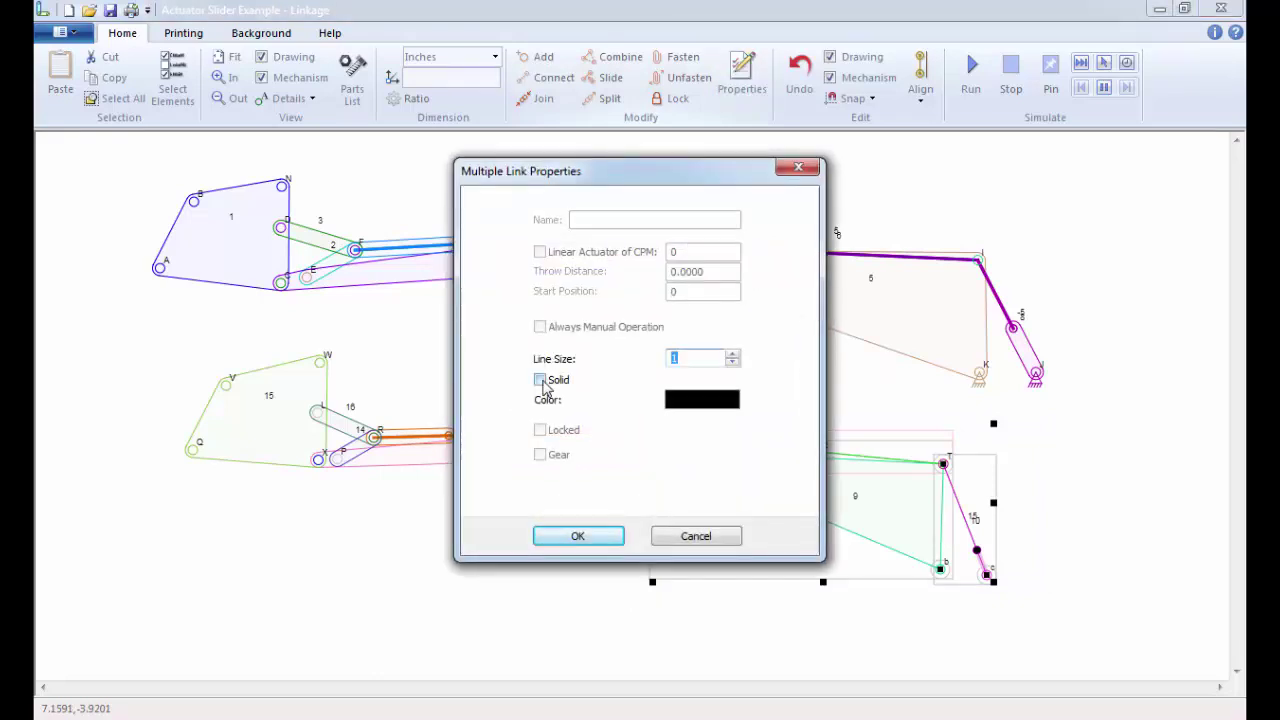
{"action": "left_click", "coordinate": [584, 541]}
{"action": "left_click", "coordinate": [531, 572]}
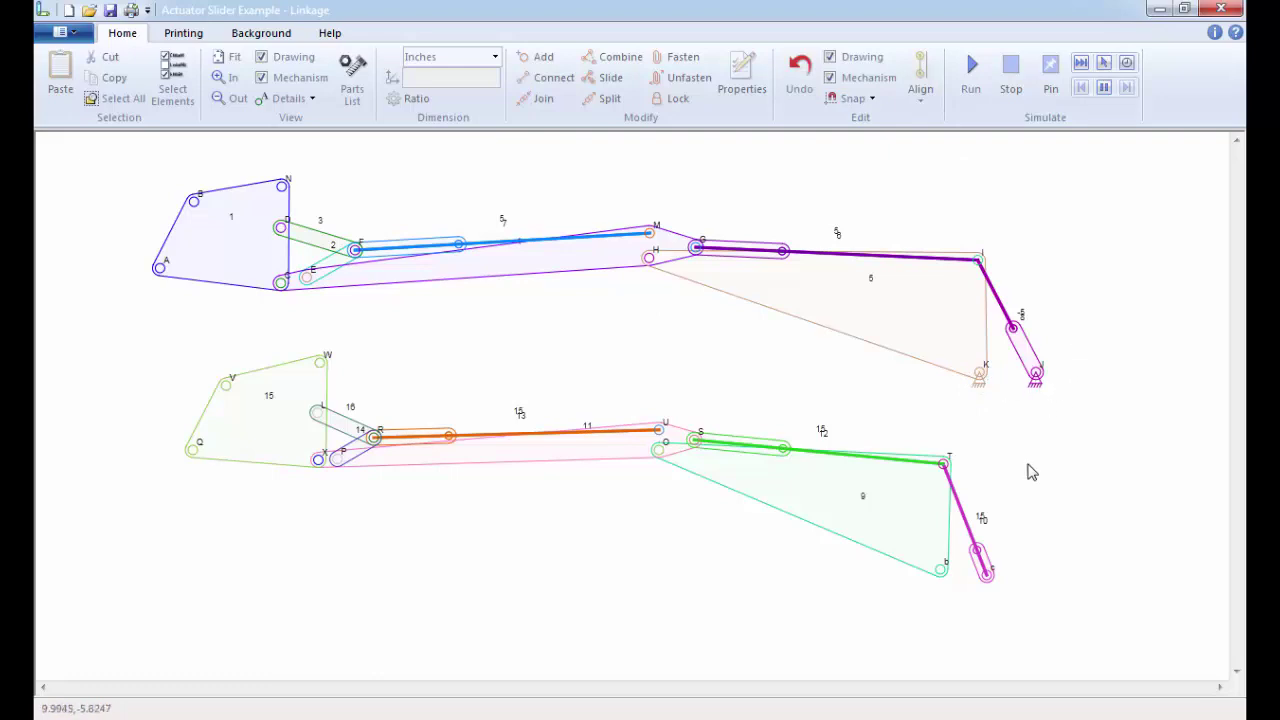
Make joint b a fixed anchor
{"action": "left_click", "coordinate": [942, 570]}
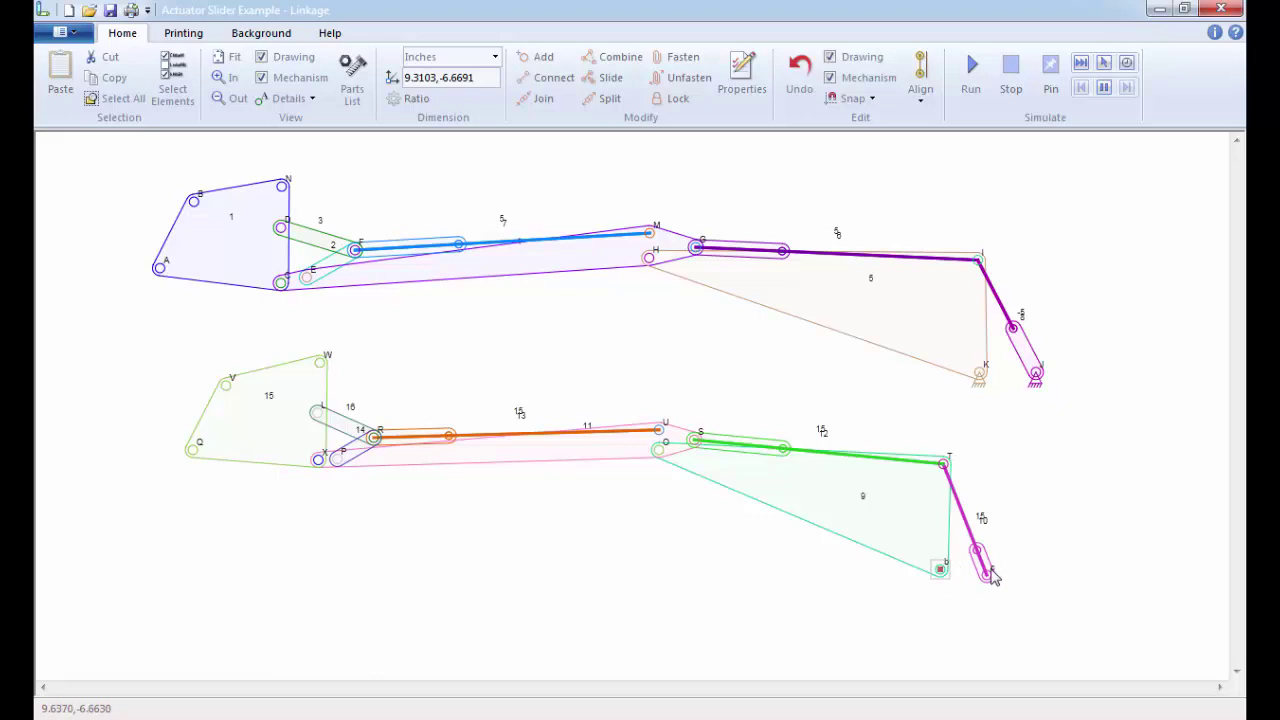
{"action": "left_click", "coordinate": [990, 578], "text": "shift"}
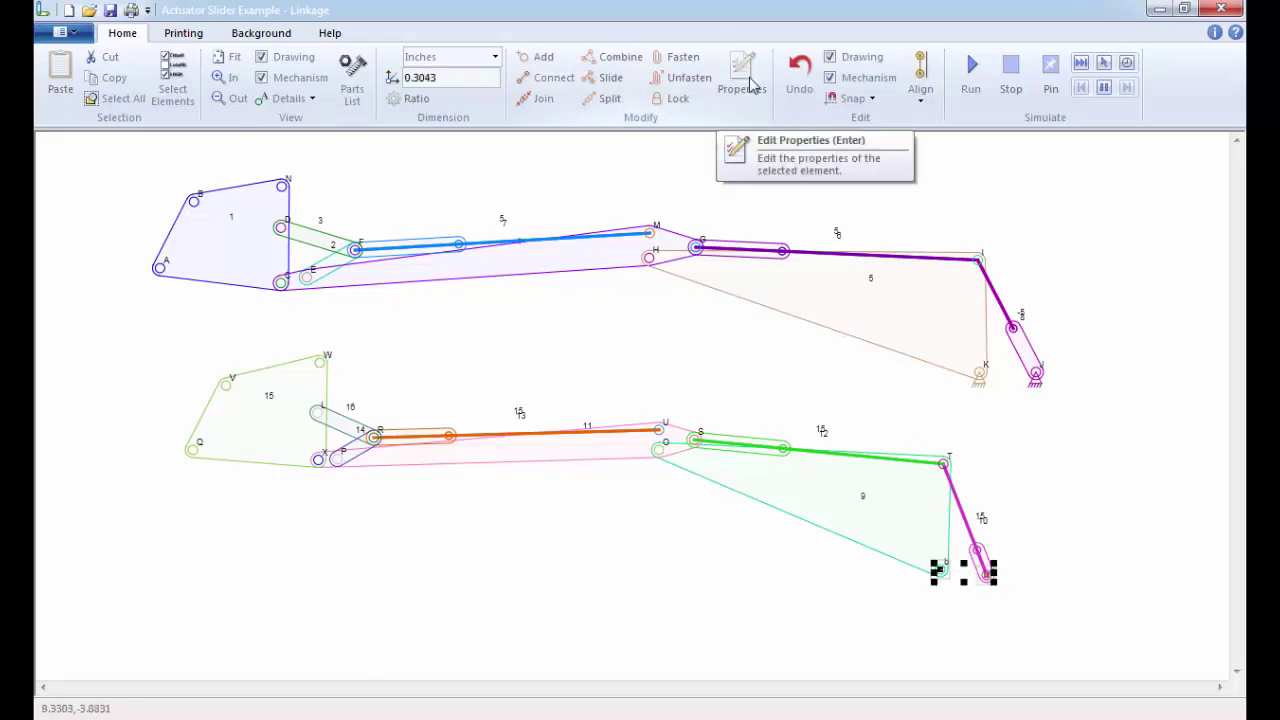
{"action": "left_click", "coordinate": [795, 620]}
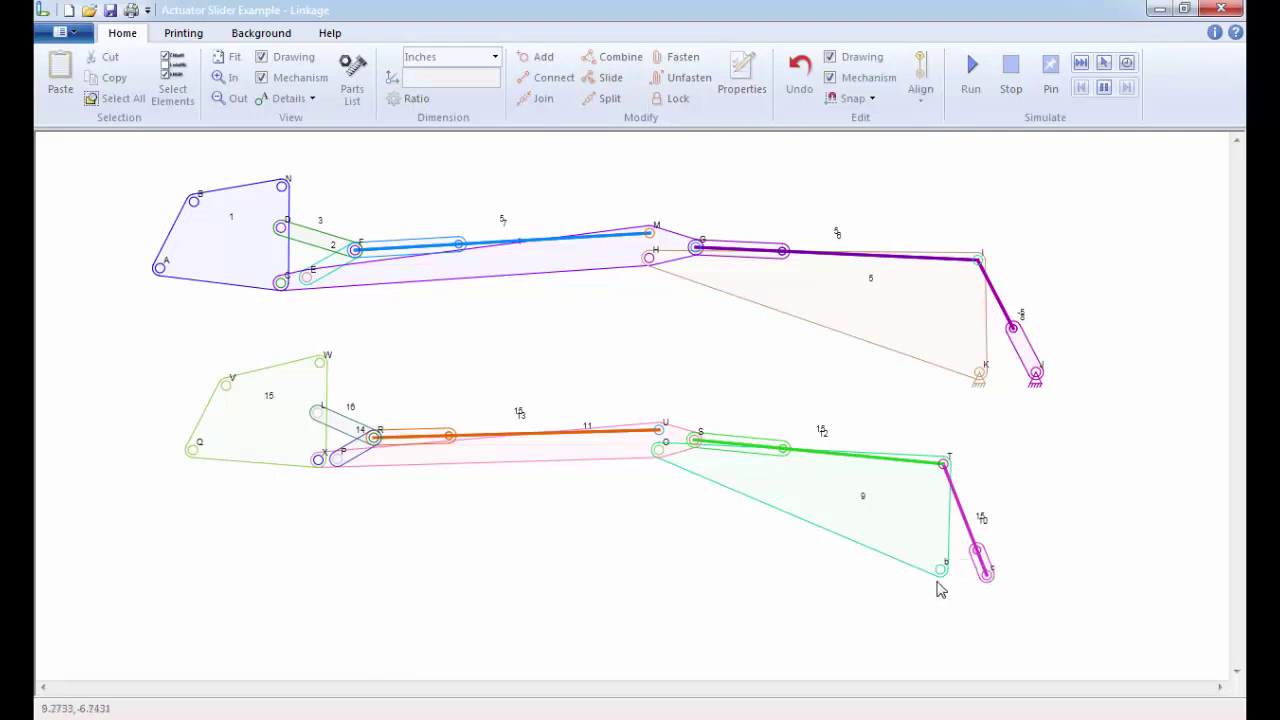
{"action": "left_click", "coordinate": [939, 574]}
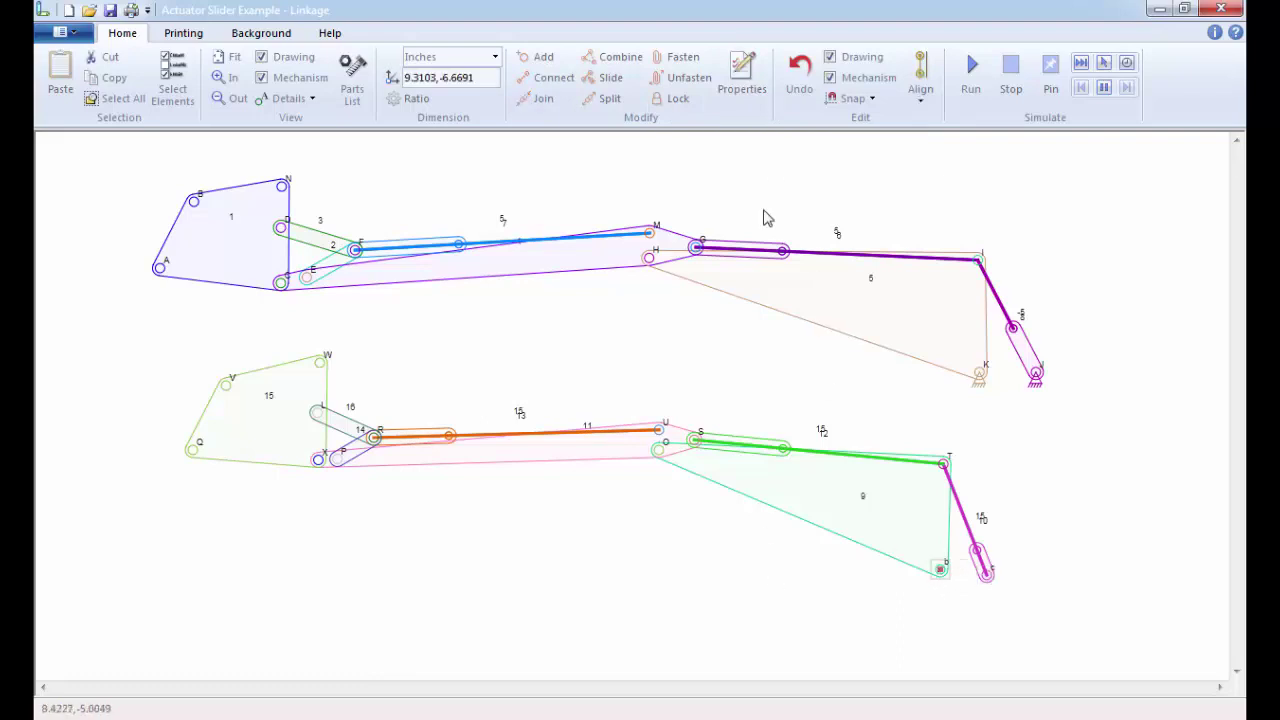
{"action": "left_click", "coordinate": [741, 82]}
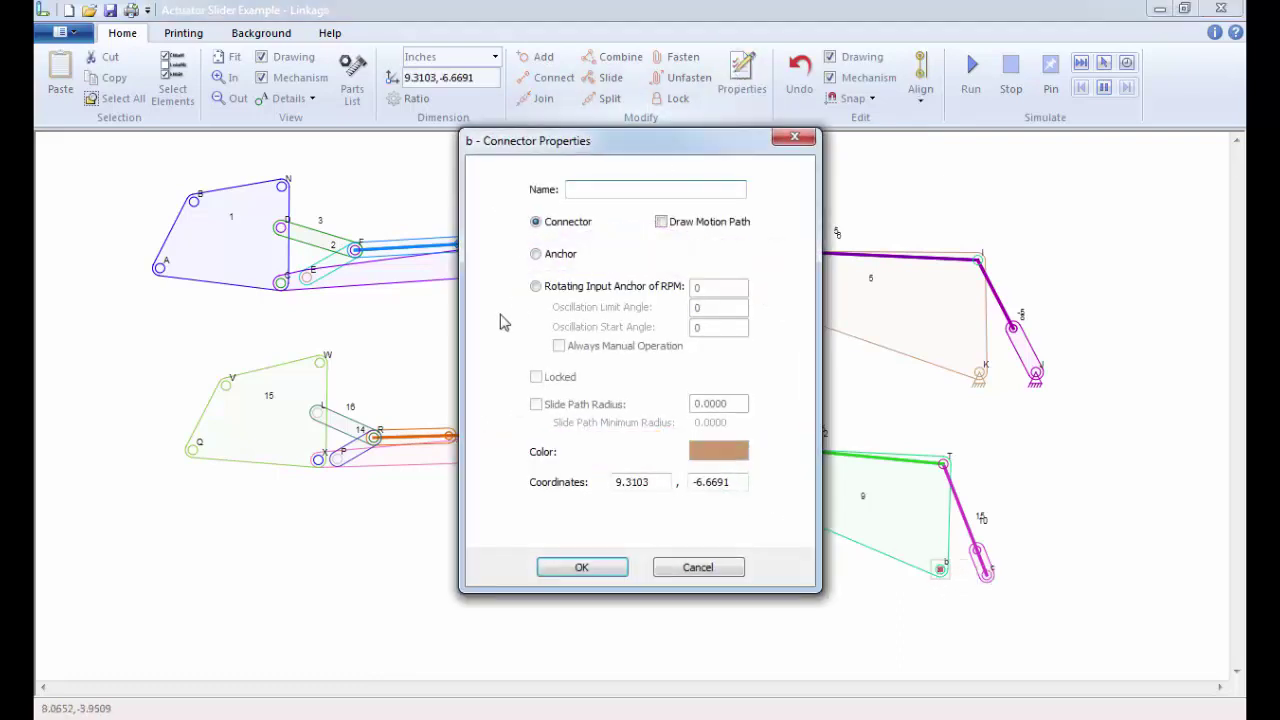
{"action": "left_click", "coordinate": [537, 255]}
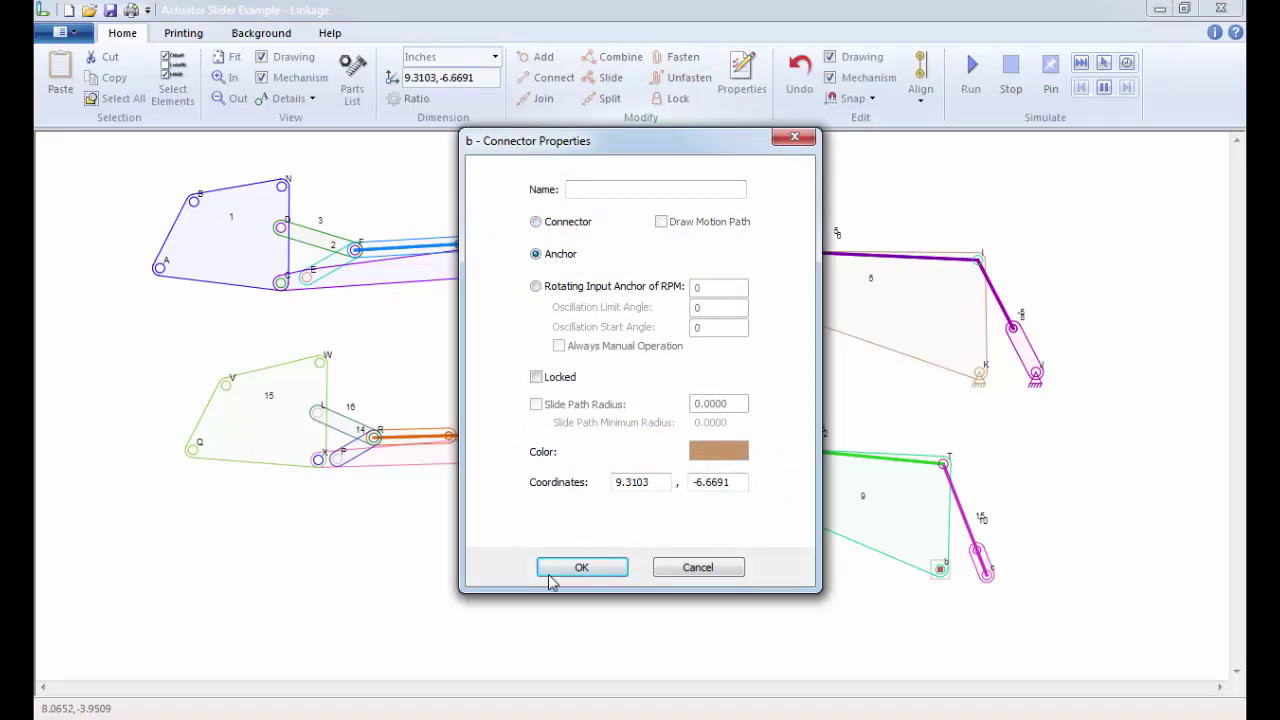
{"action": "left_click", "coordinate": [580, 578]}
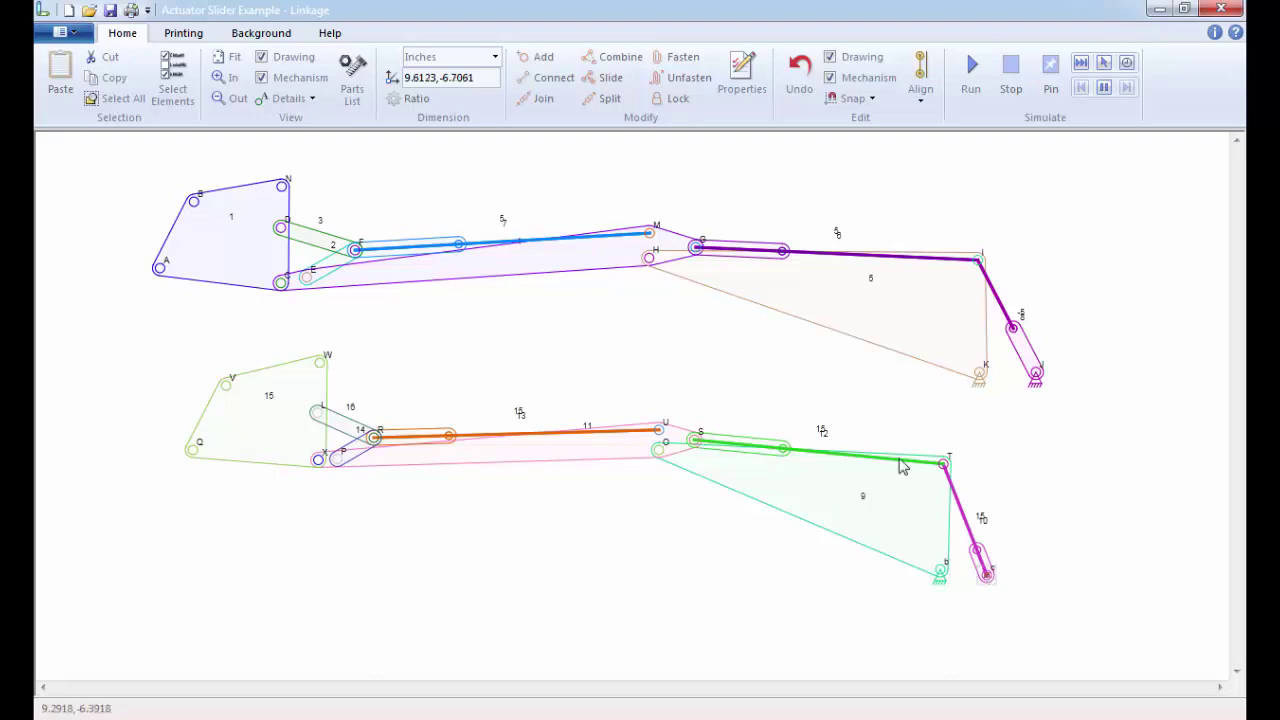
Make joint c an anchor as well and run the simulation
{"action": "left_click", "coordinate": [742, 88]}
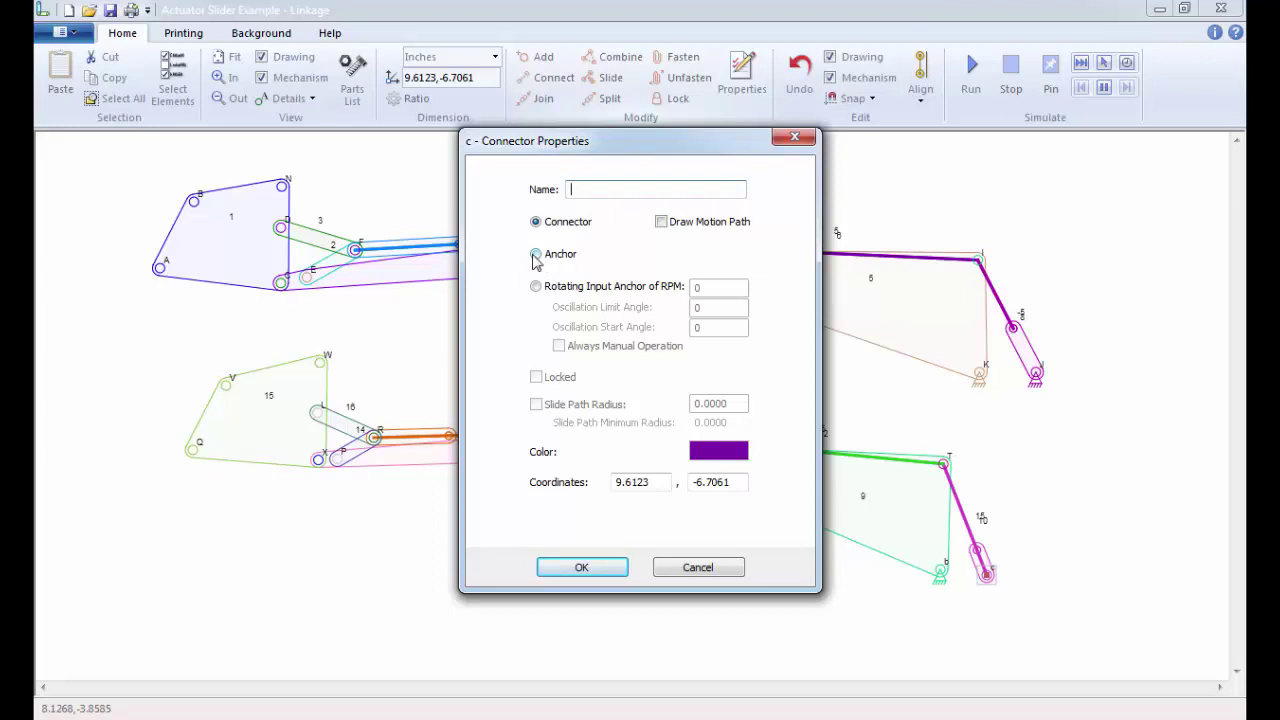
{"action": "left_click", "coordinate": [536, 255]}
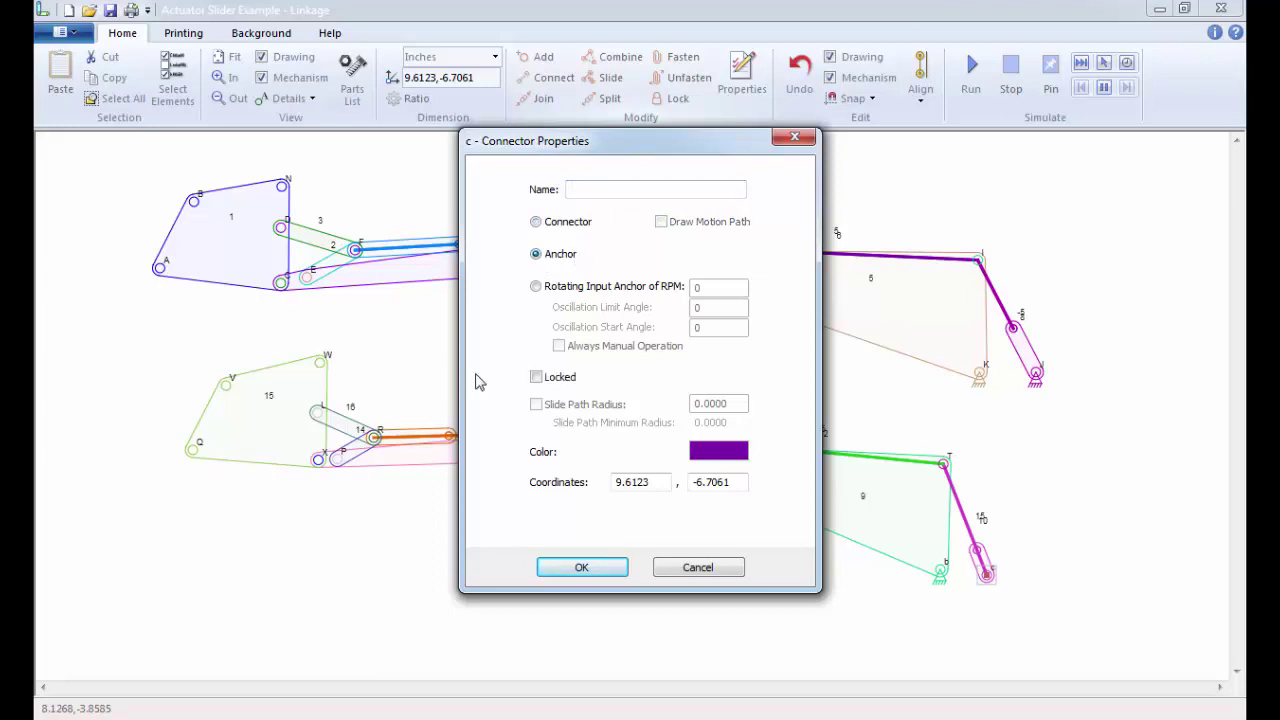
{"action": "left_click", "coordinate": [570, 567]}
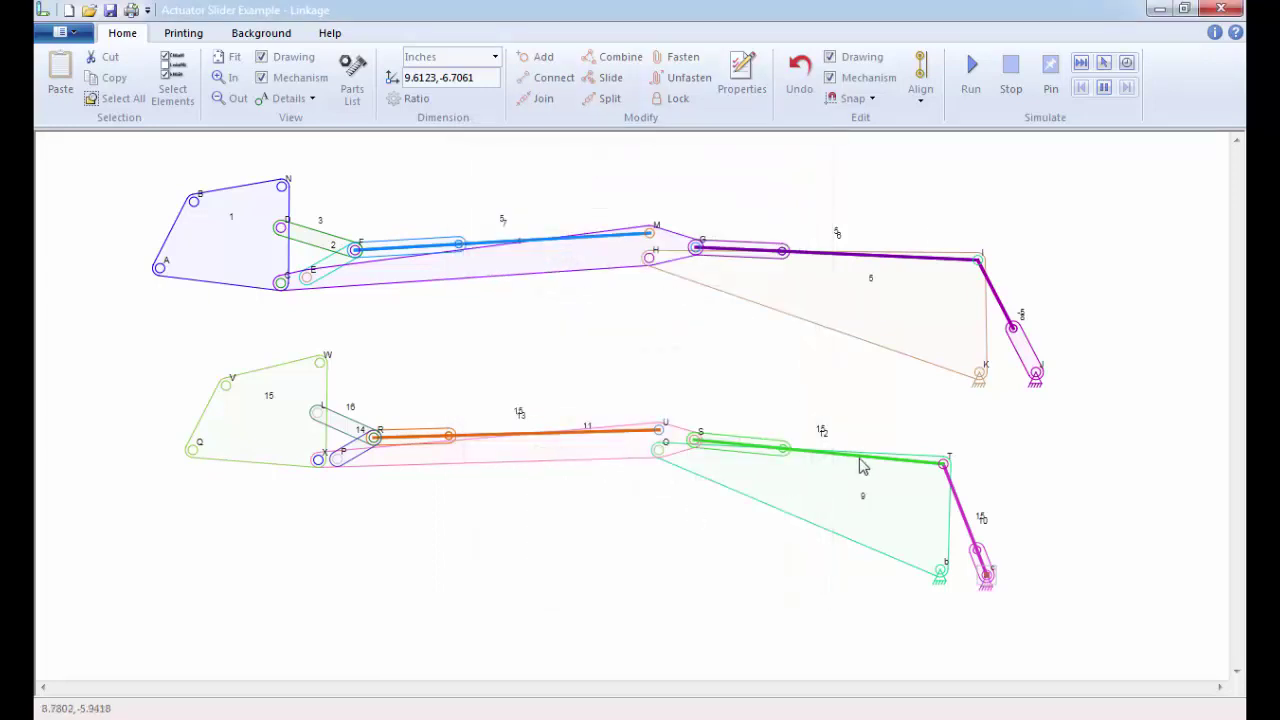
{"action": "left_click", "coordinate": [975, 66]}
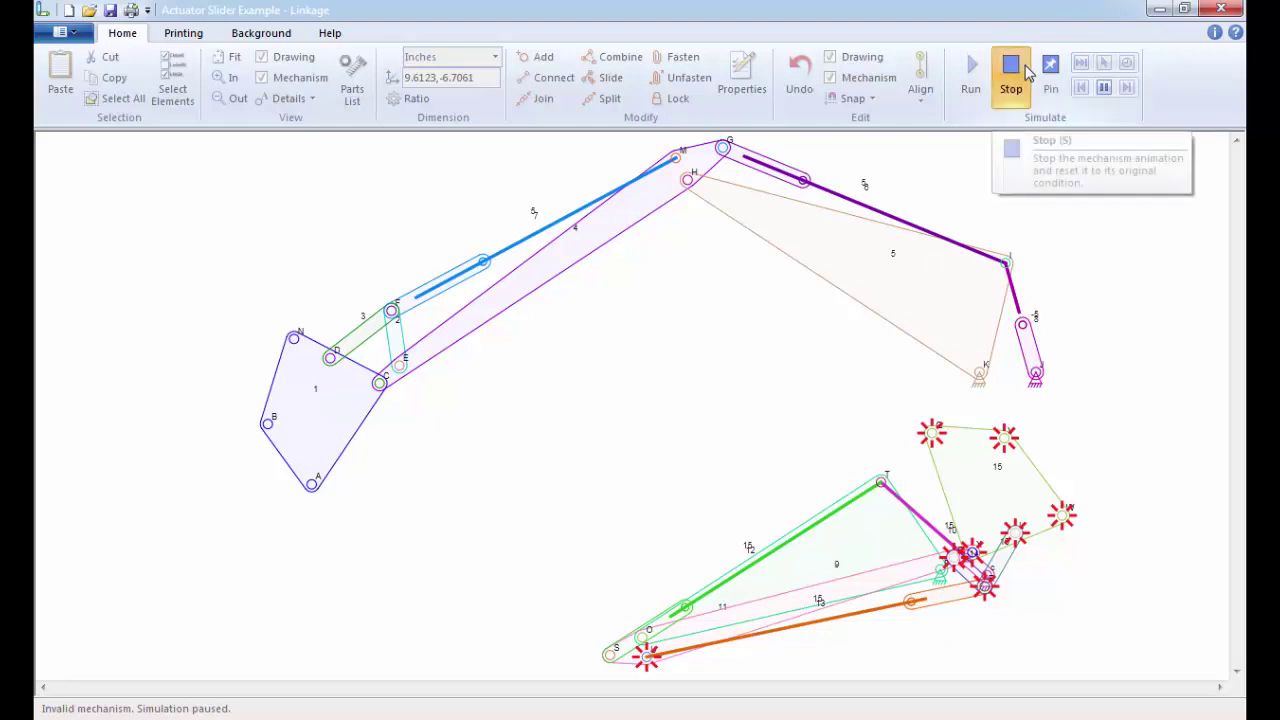
{"action": "left_click", "coordinate": [1012, 66]}
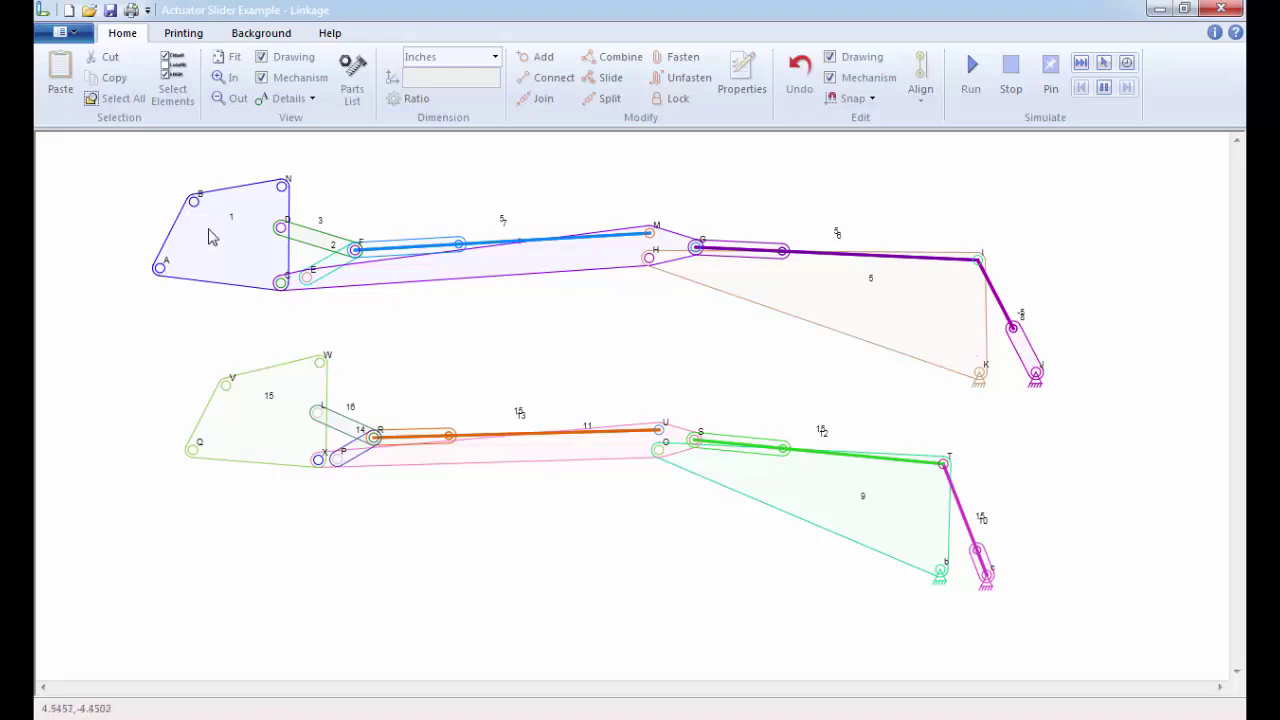
Zoom out and select the entire lower linkage with two selection boxes
{"action": "left_click", "coordinate": [230, 98]}
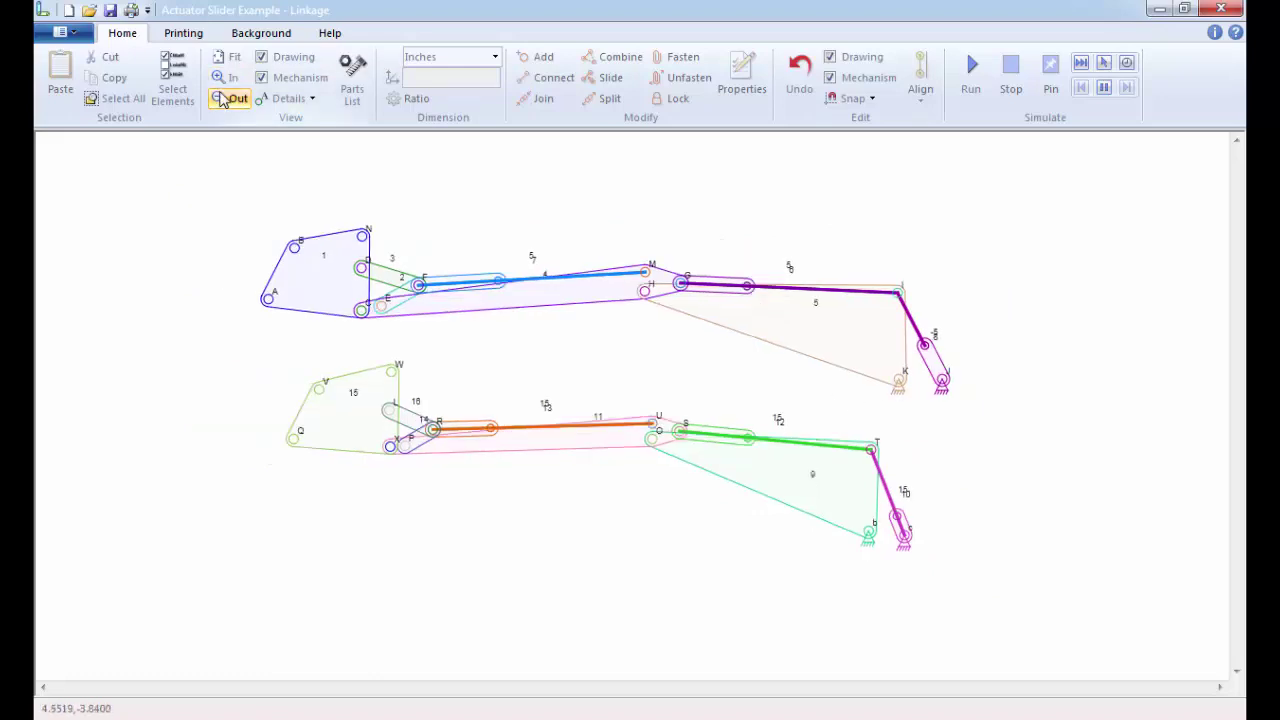
{"action": "left_click", "coordinate": [230, 98]}
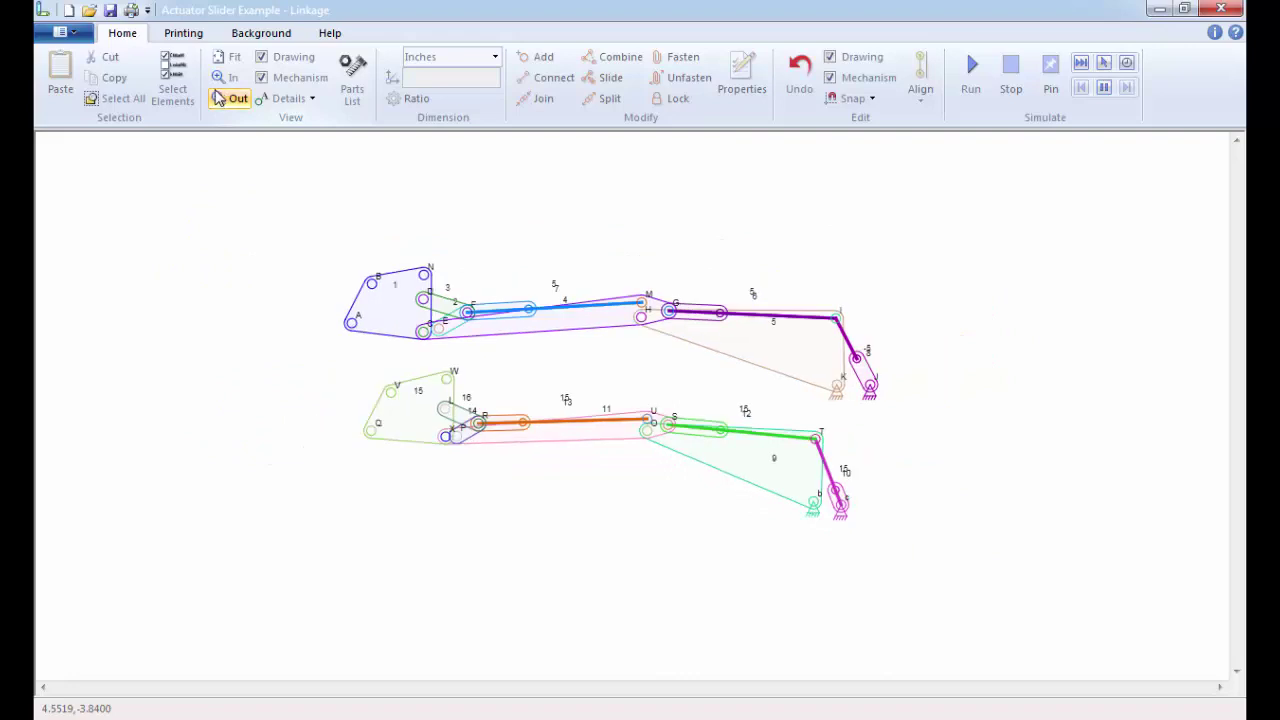
{"action": "left_click", "coordinate": [215, 92]}
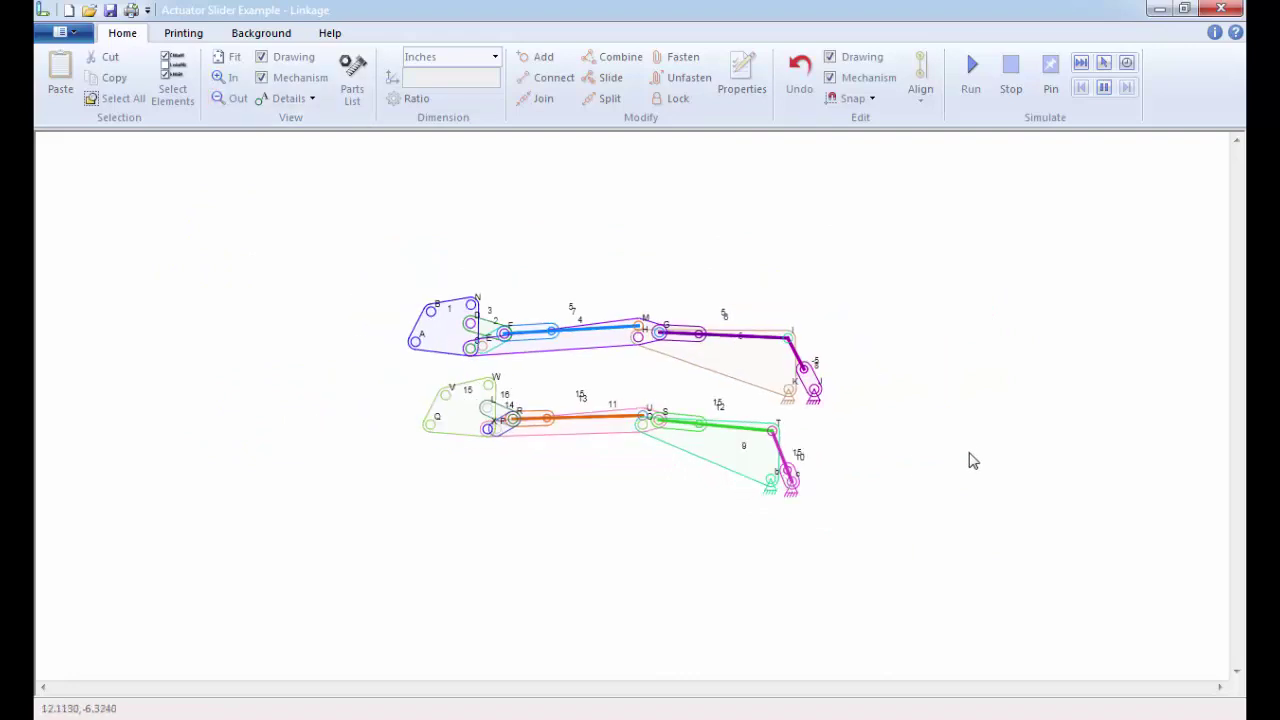
{"action": "middle_click_drag", "start_coordinate": [960, 455], "coordinate": [642, 464]}
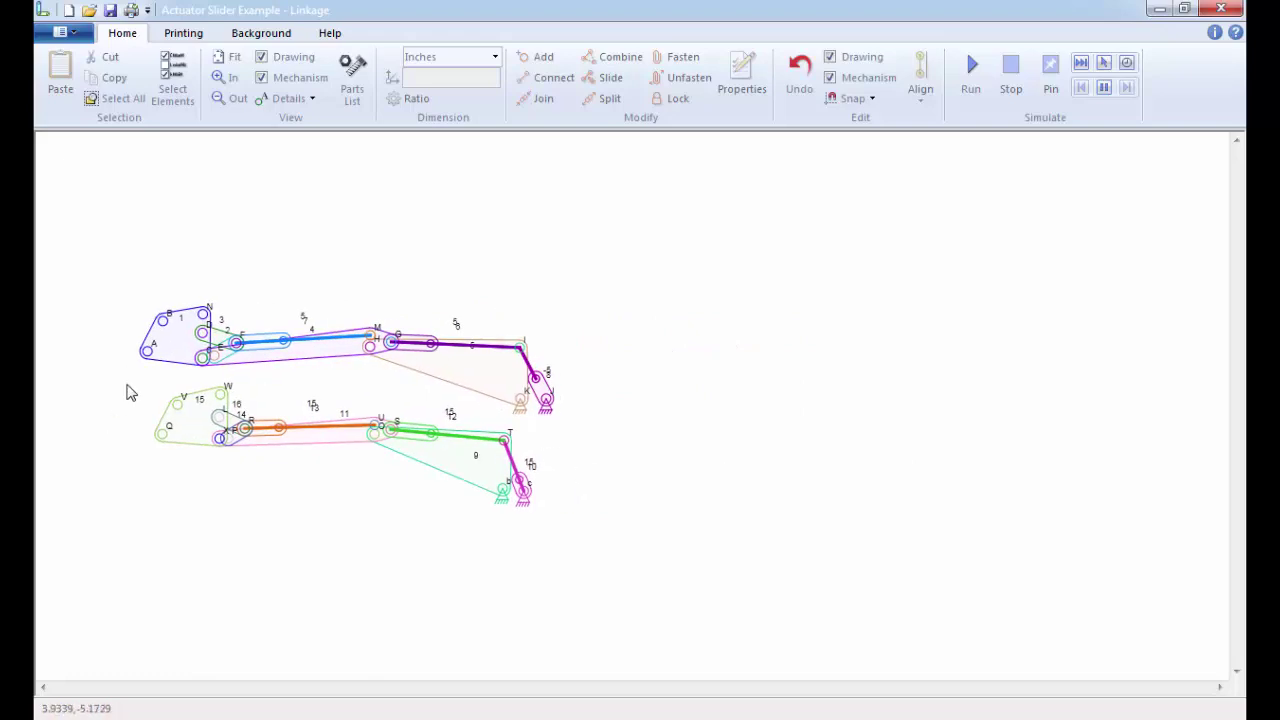
{"action": "left_click_drag", "start_coordinate": [129, 385], "coordinate": [399, 500]}
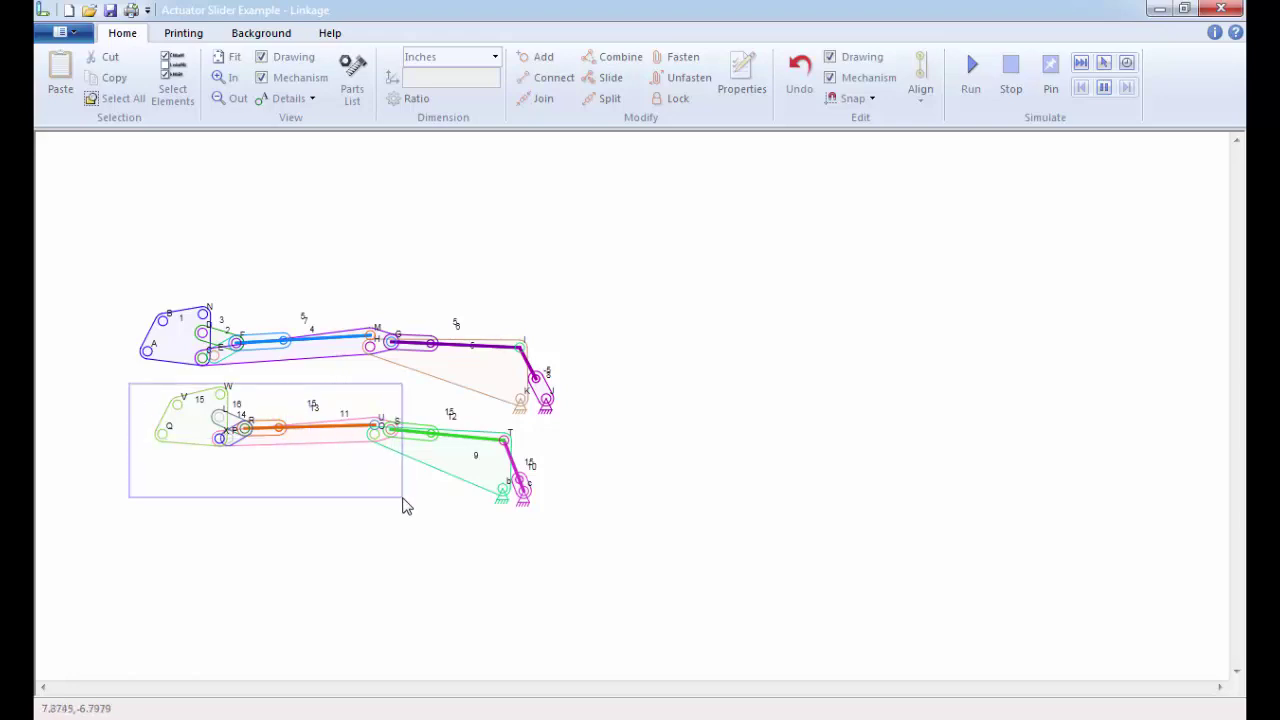
{"action": "left_click_drag", "start_coordinate": [399, 505], "coordinate": [403, 506]}
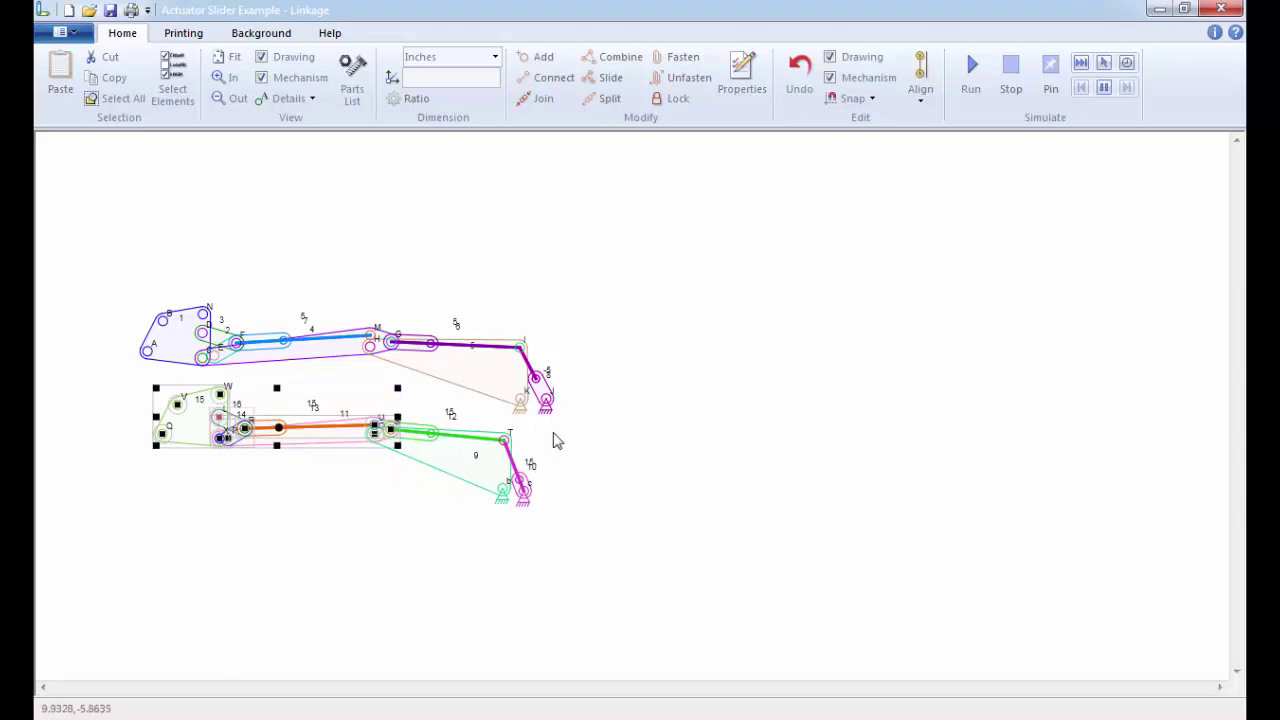
{"action": "left_click_drag", "start_coordinate": [579, 428], "coordinate": [346, 532]}
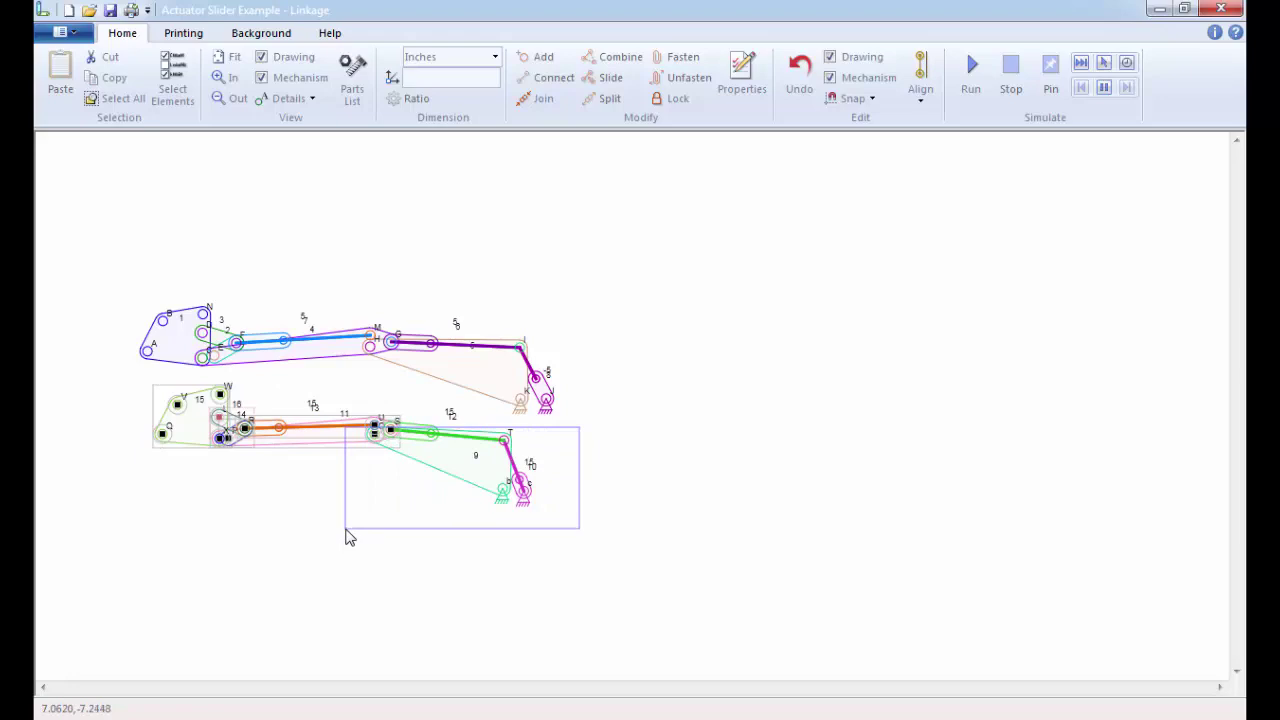
{"action": "left_click_drag", "start_coordinate": [346, 532], "coordinate": [346, 532]}
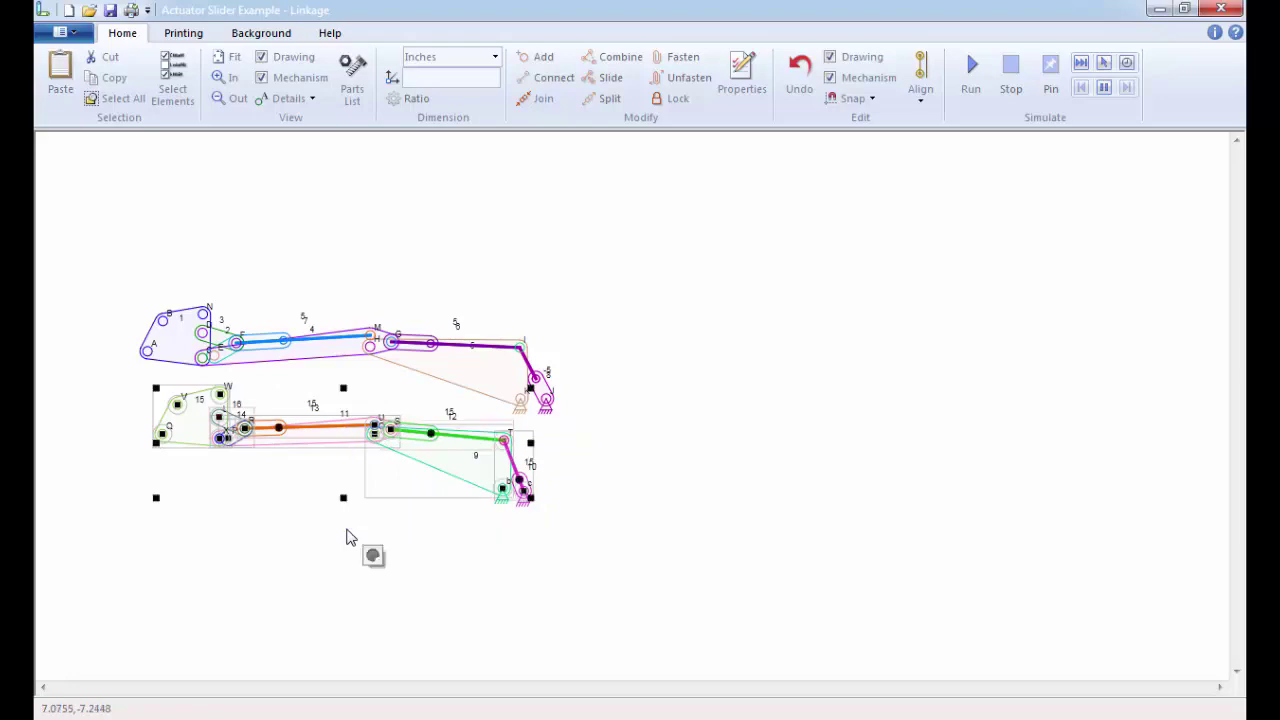
Move the lower linkage to sit right of the first linkage
{"action": "left_click", "coordinate": [334, 431]}
{"action": "left_click_drag", "start_coordinate": [335, 434], "coordinate": [829, 378]}
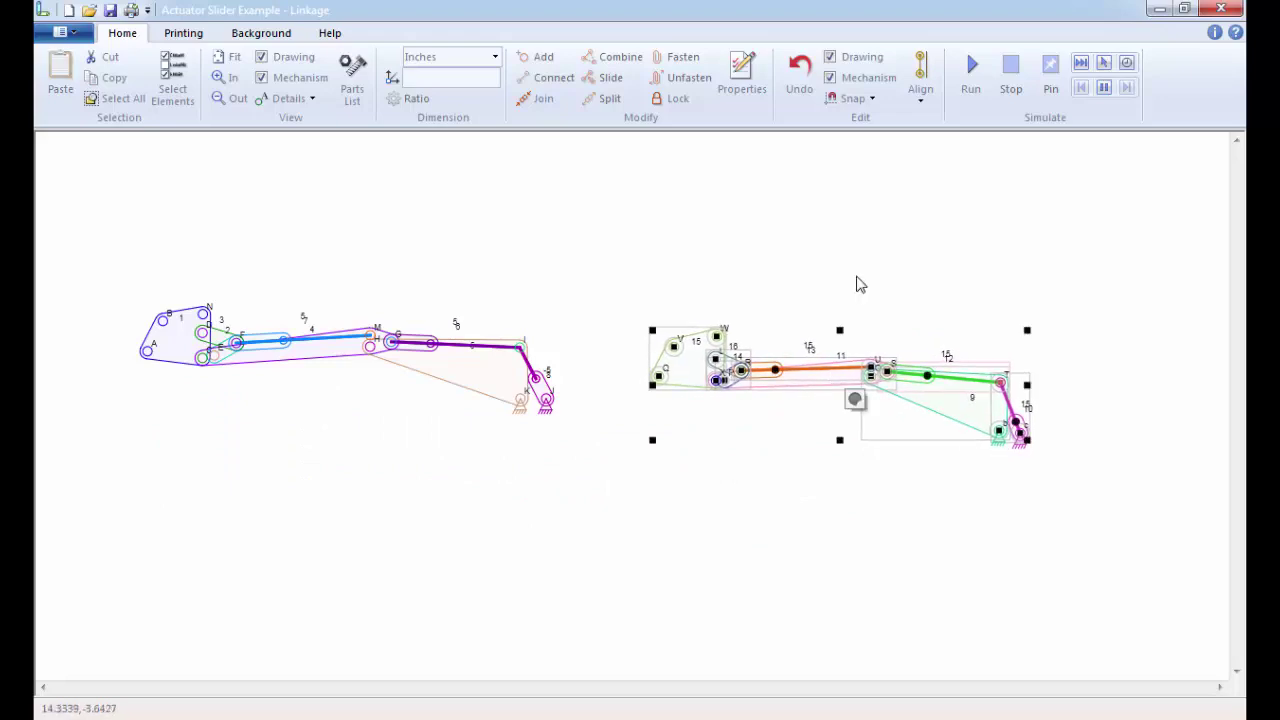
{"action": "left_click", "coordinate": [876, 263]}
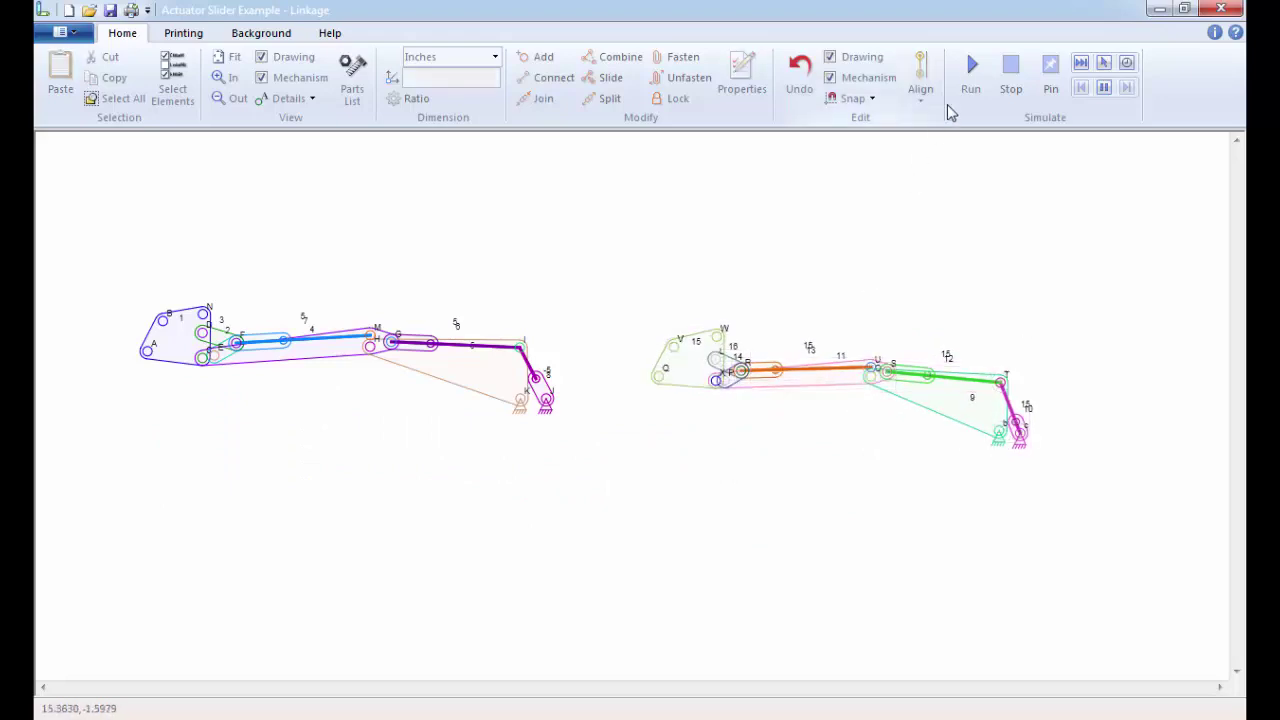
{"action": "left_click", "coordinate": [968, 88]}
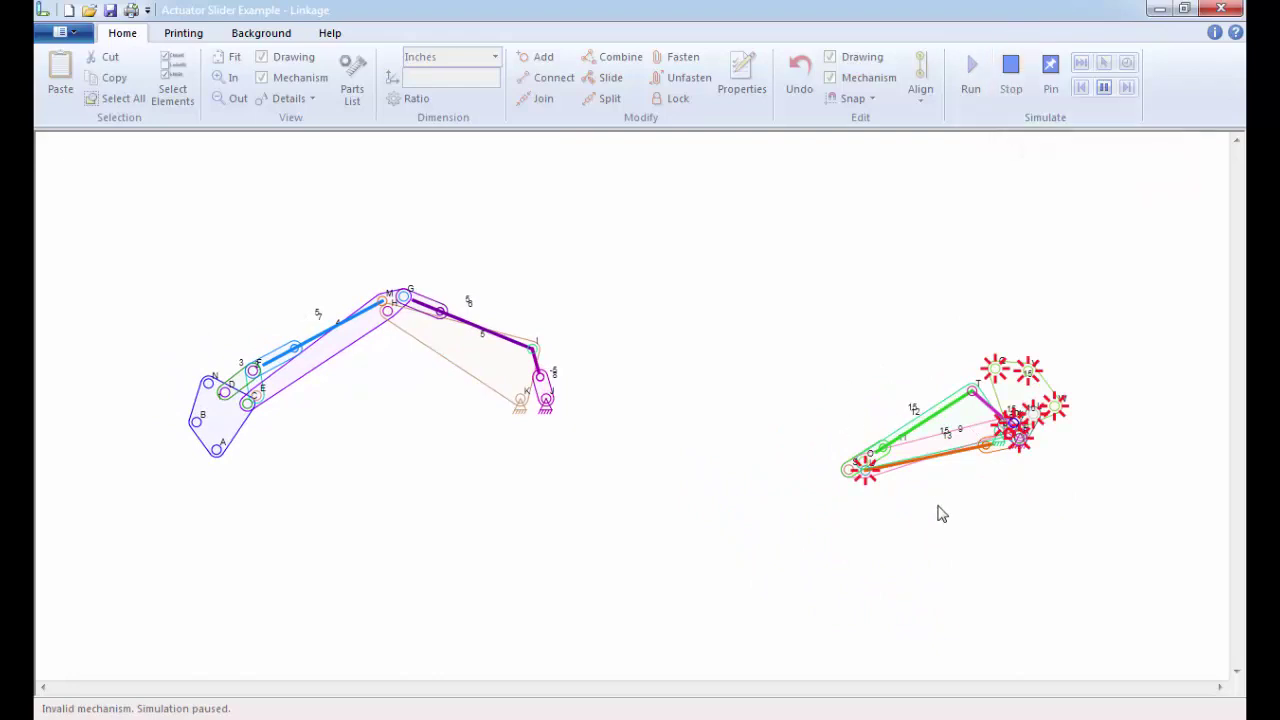
{"action": "left_click", "coordinate": [1012, 66]}
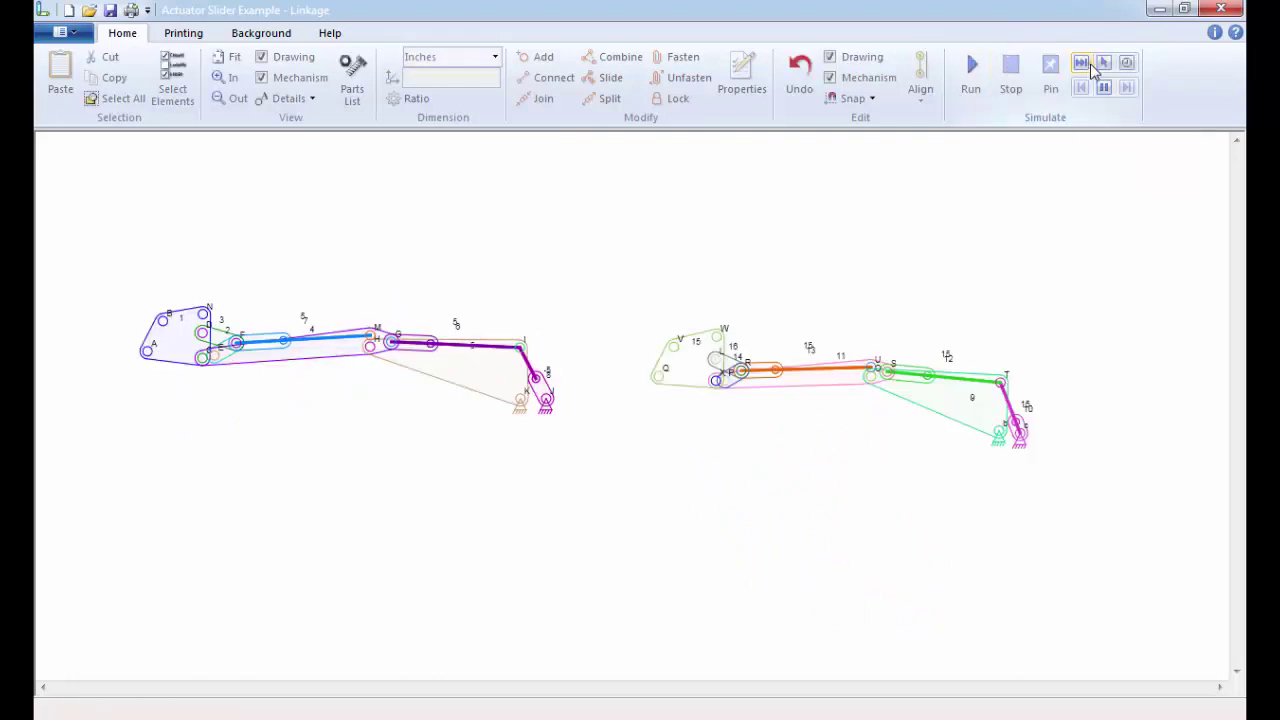
{"action": "left_click", "coordinate": [1104, 66]}
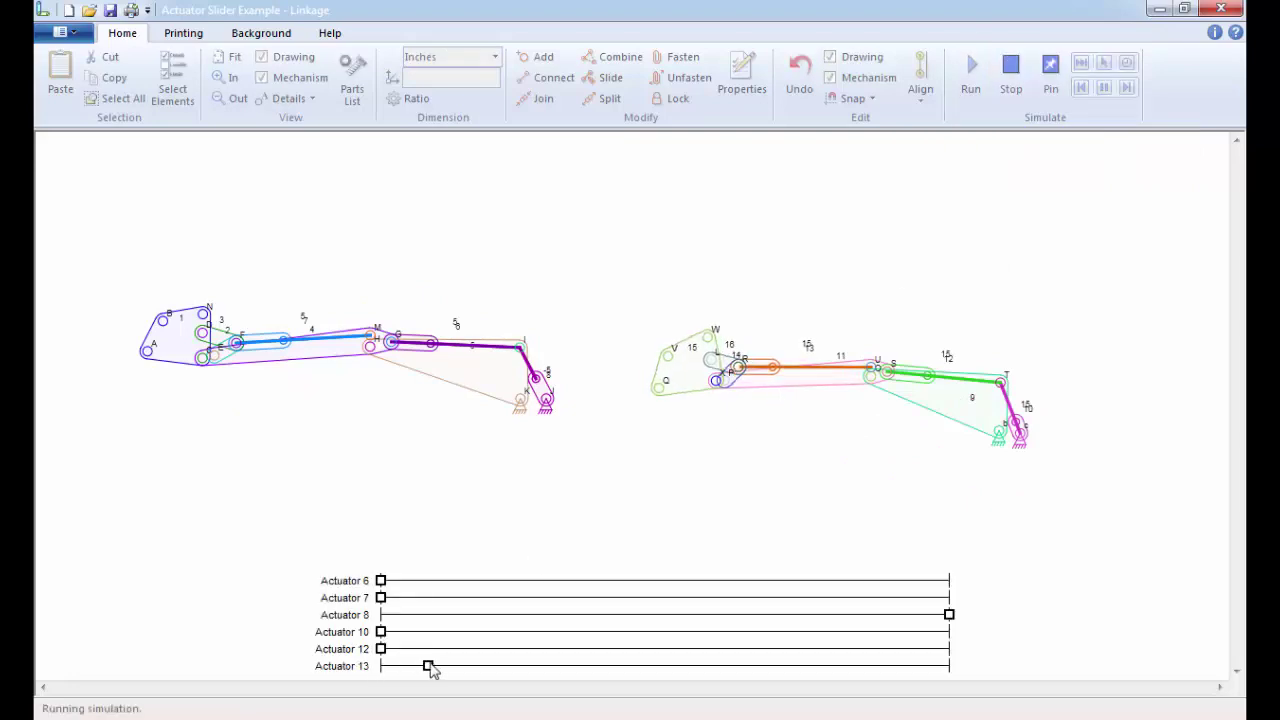
{"action": "mouse_move", "coordinate": [382, 665]}
{"action": "left_mouse_down"}
{"action": "mouse_move", "coordinate": [366, 684]}
{"action": "mouse_move", "coordinate": [830, 627]}
{"action": "mouse_move", "coordinate": [766, 646]}
{"action": "mouse_move", "coordinate": [817, 642]}
{"action": "left_mouse_up"}
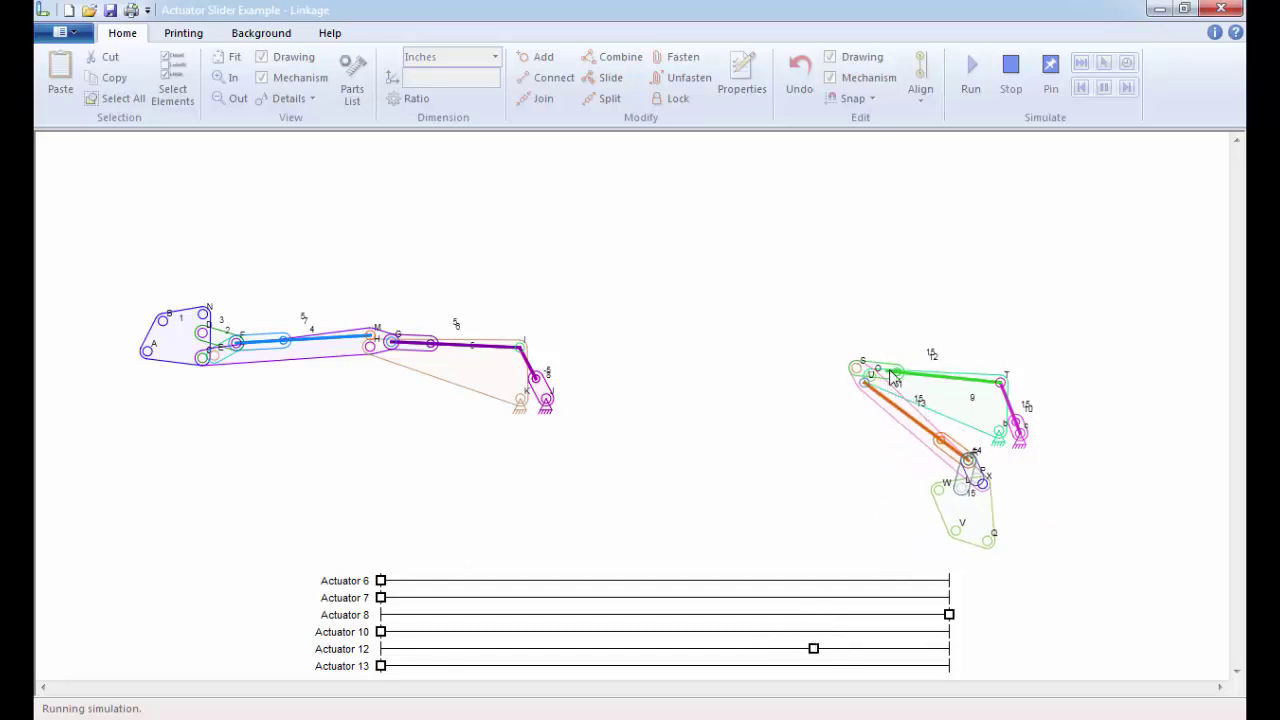
{"action": "left_click", "coordinate": [1014, 88]}
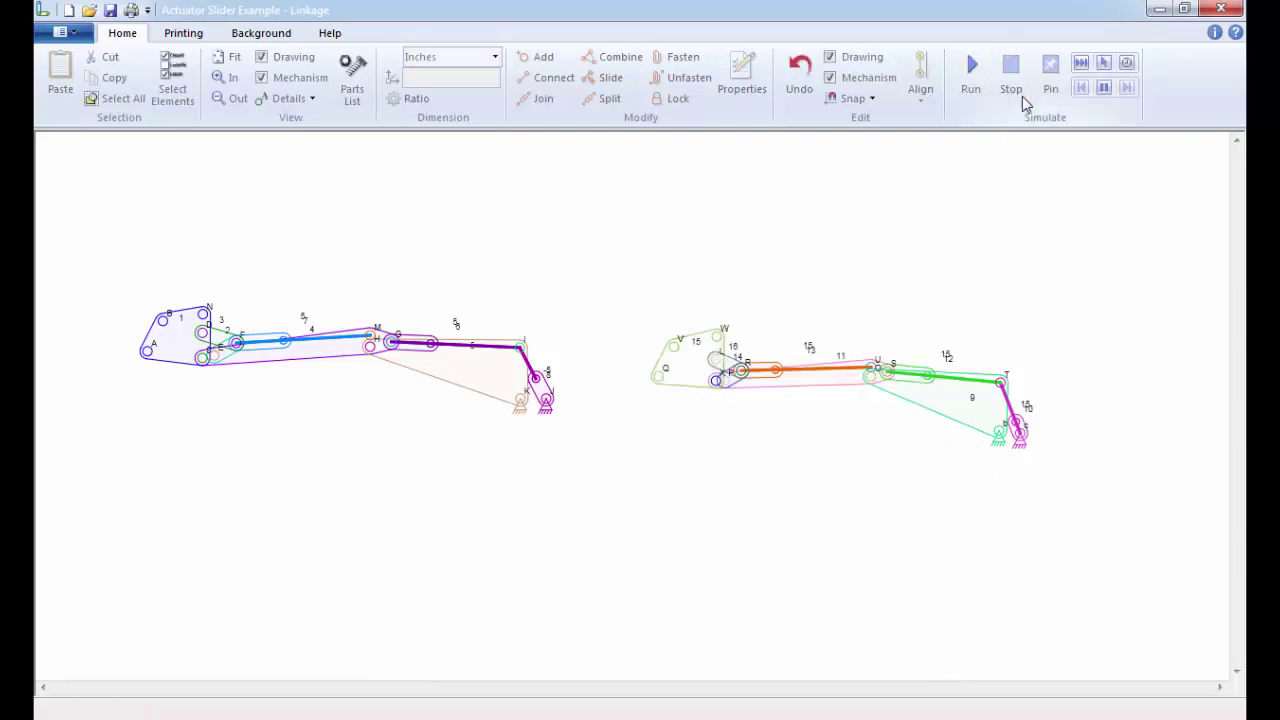
{"action": "left_click", "coordinate": [908, 374]}
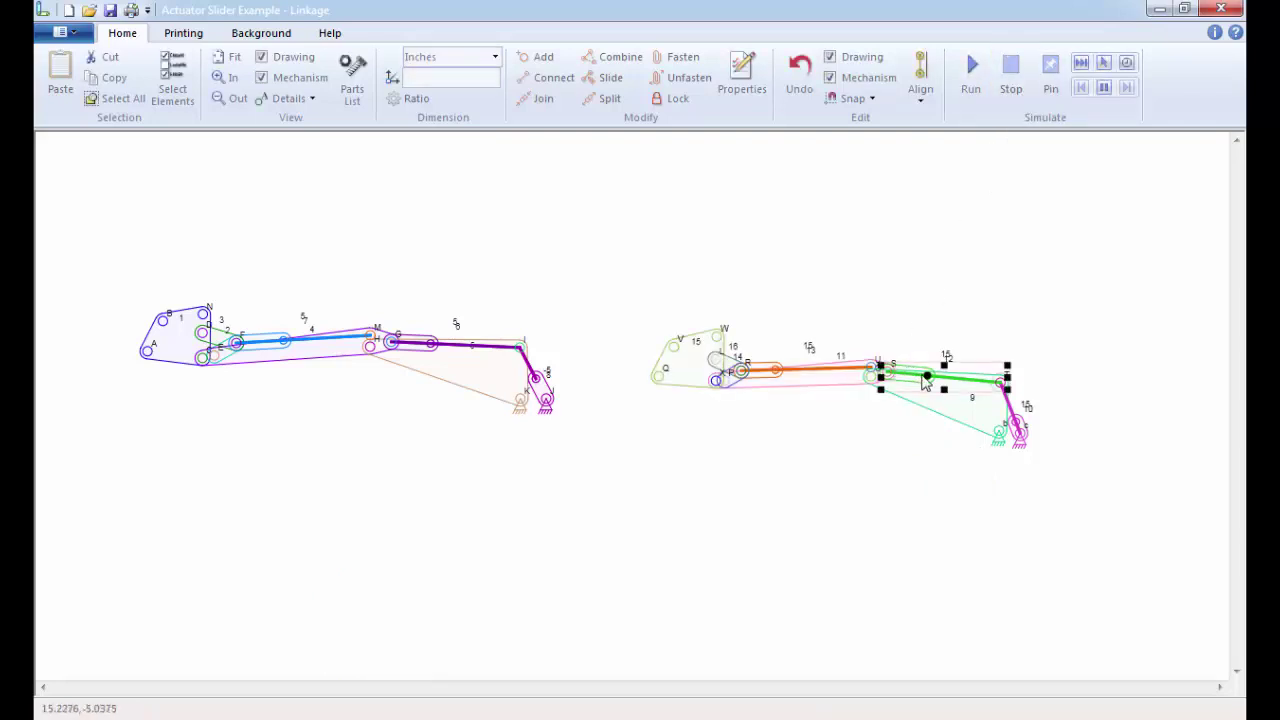
{"action": "left_click", "coordinate": [930, 380]}
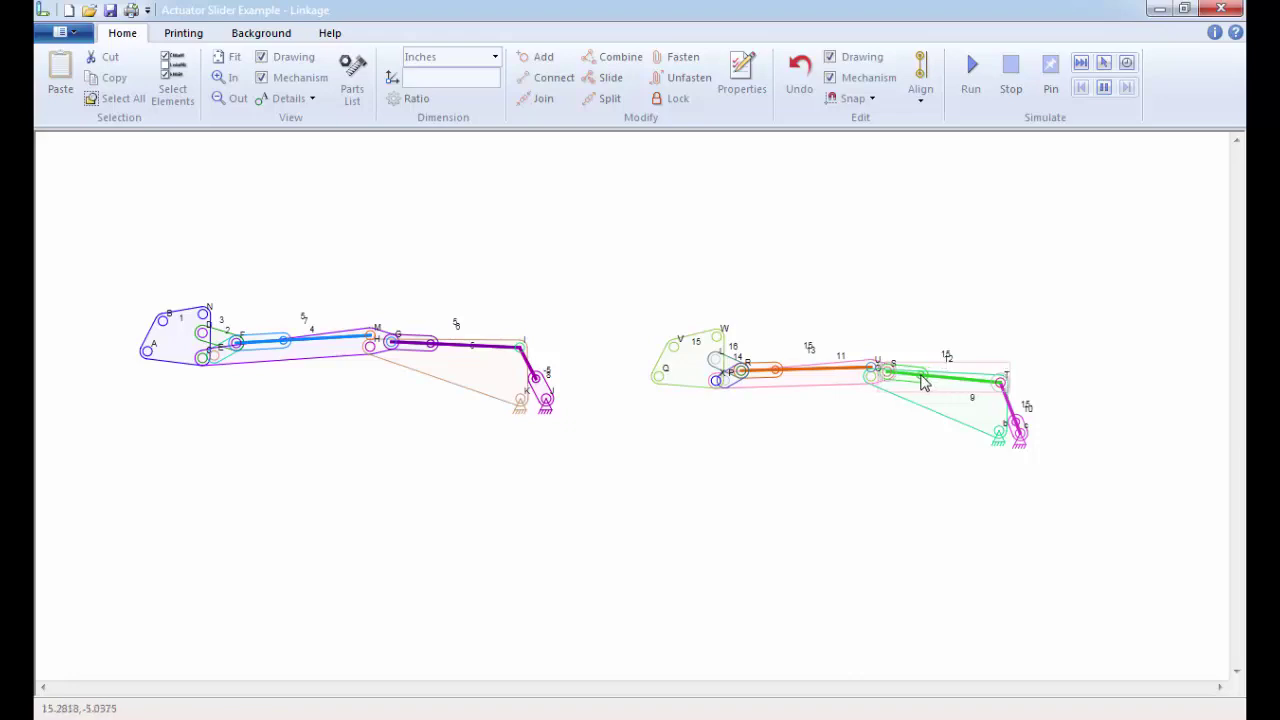
{"action": "left_click", "coordinate": [922, 382]}
{"action": "left_click", "coordinate": [971, 68]}
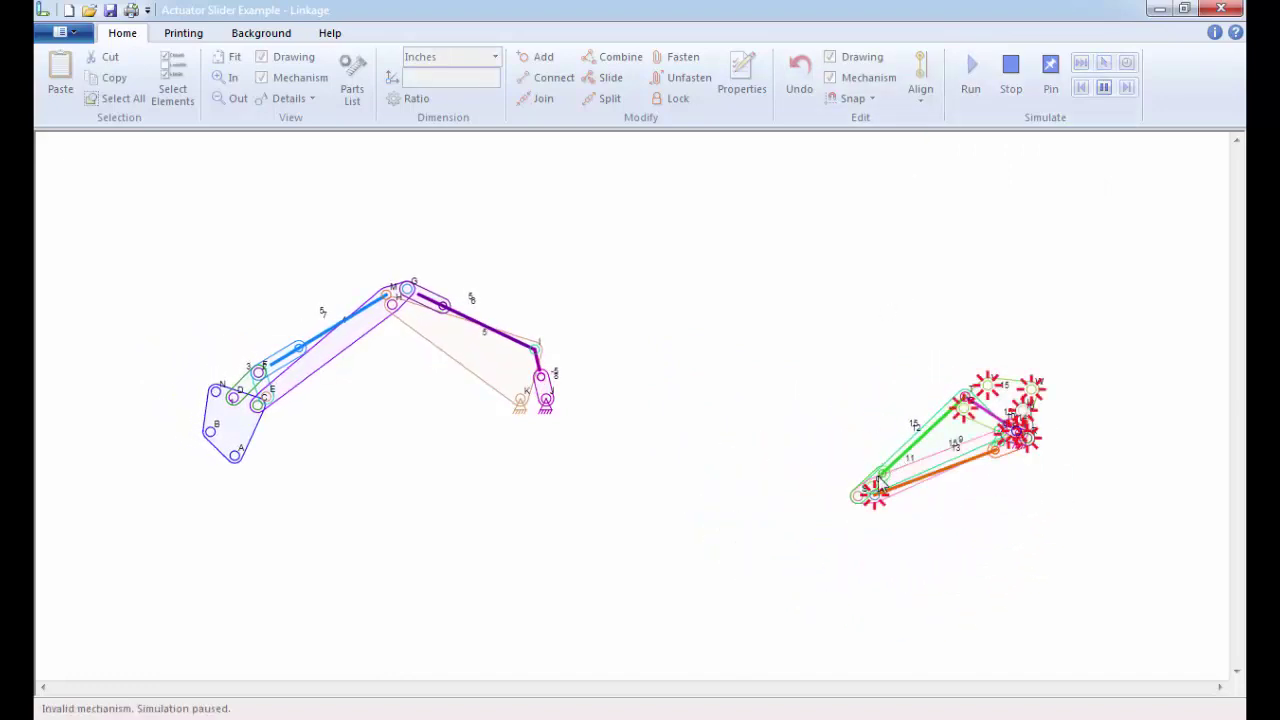
{"action": "left_click", "coordinate": [1010, 68]}
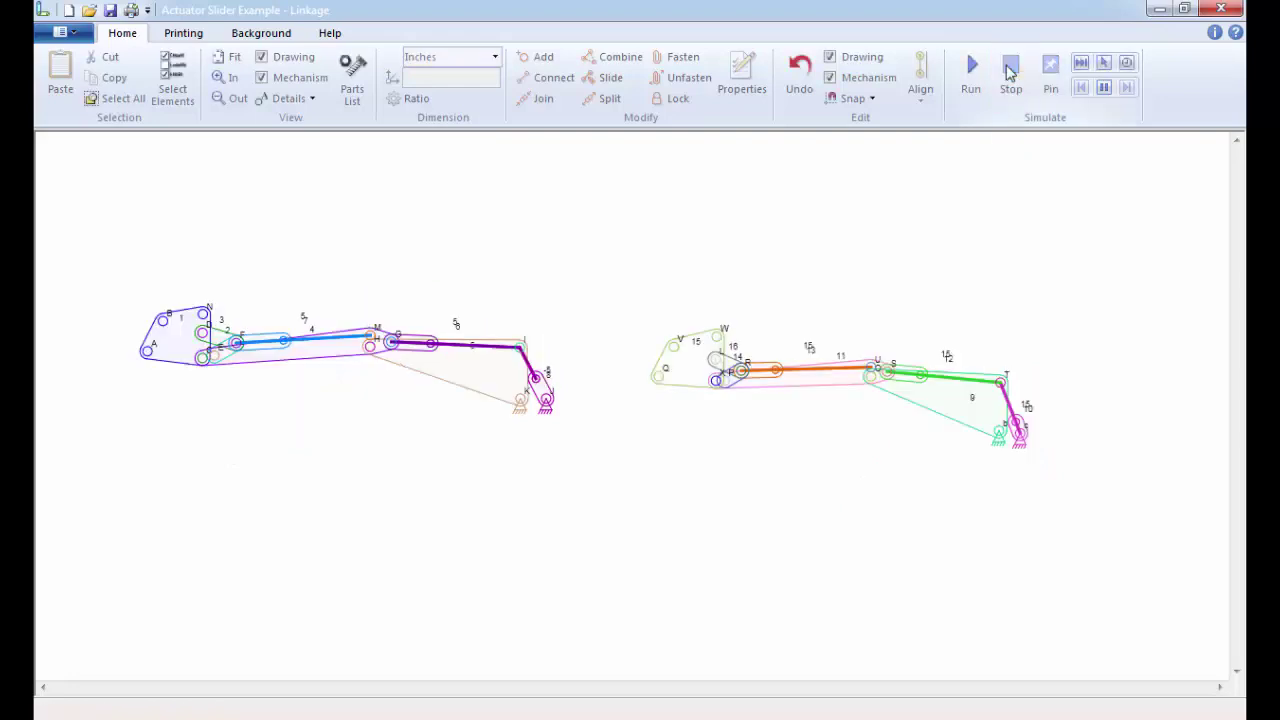
{"action": "left_click", "coordinate": [913, 375]}
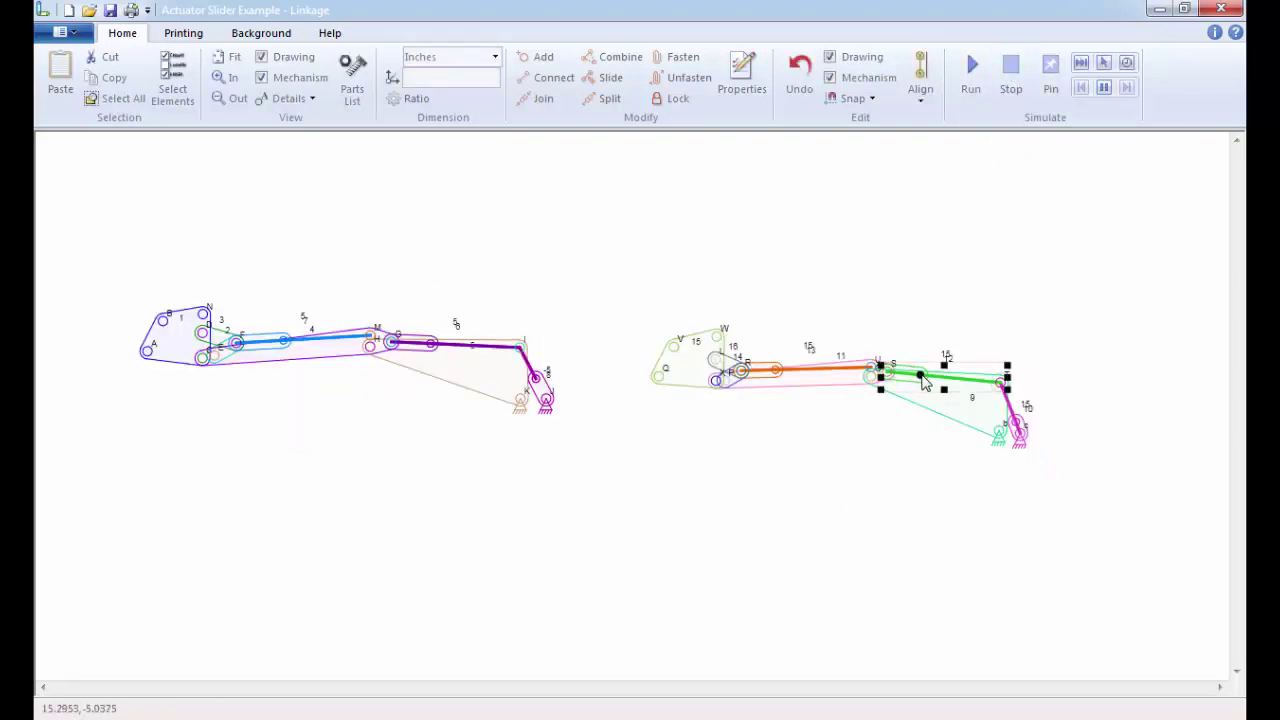
{"action": "left_click", "coordinate": [922, 382]}
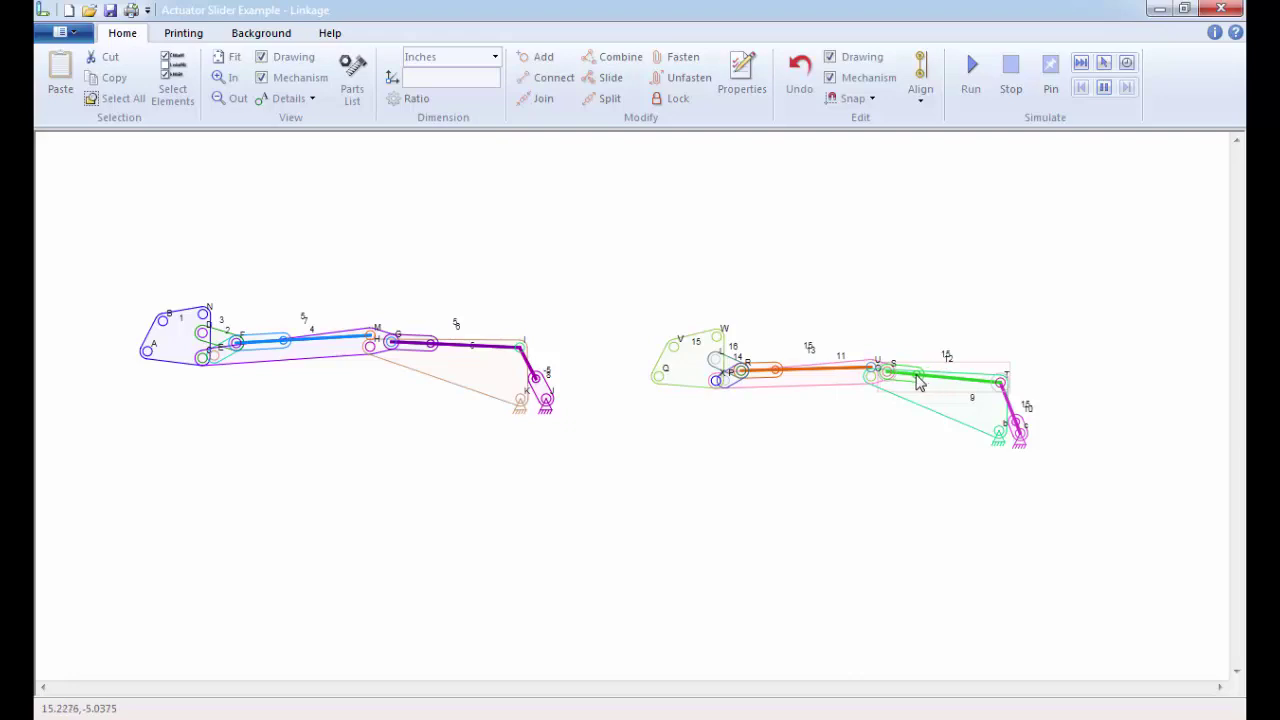
{"action": "left_click", "coordinate": [918, 381]}
{"action": "left_click", "coordinate": [972, 66]}
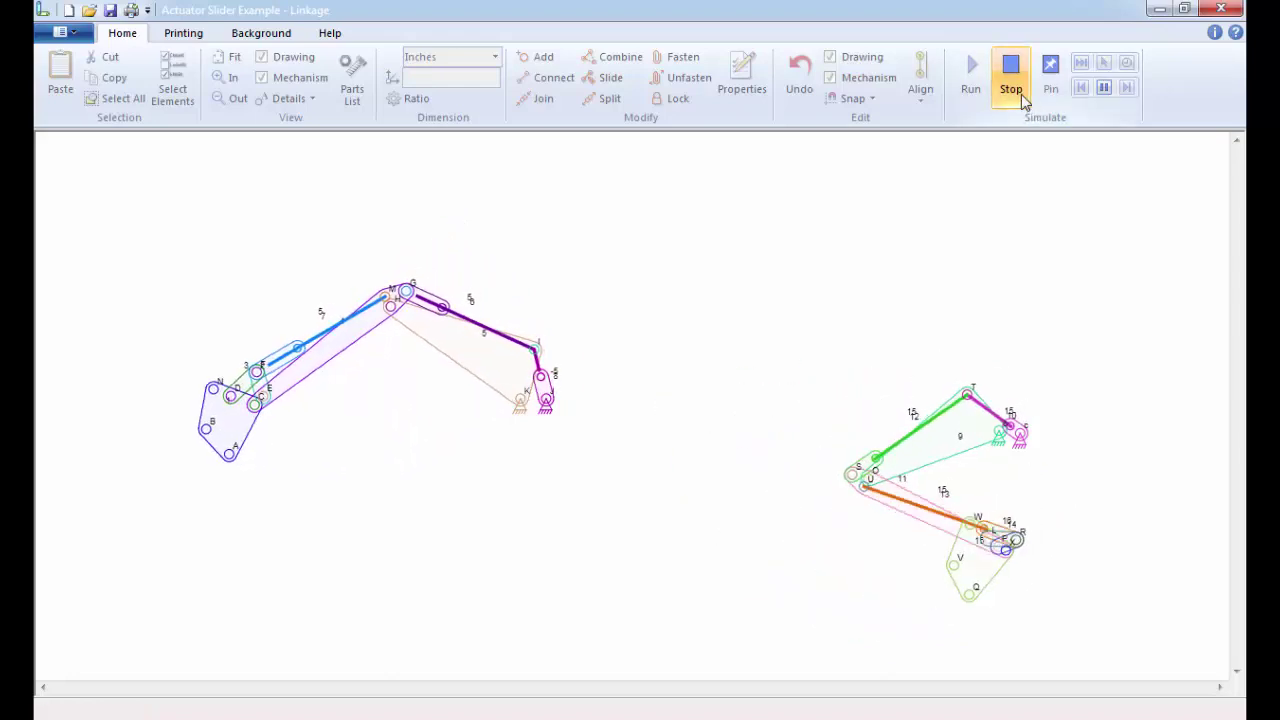
{"action": "left_click", "coordinate": [1011, 80]}
{"action": "left_click", "coordinate": [1104, 64]}
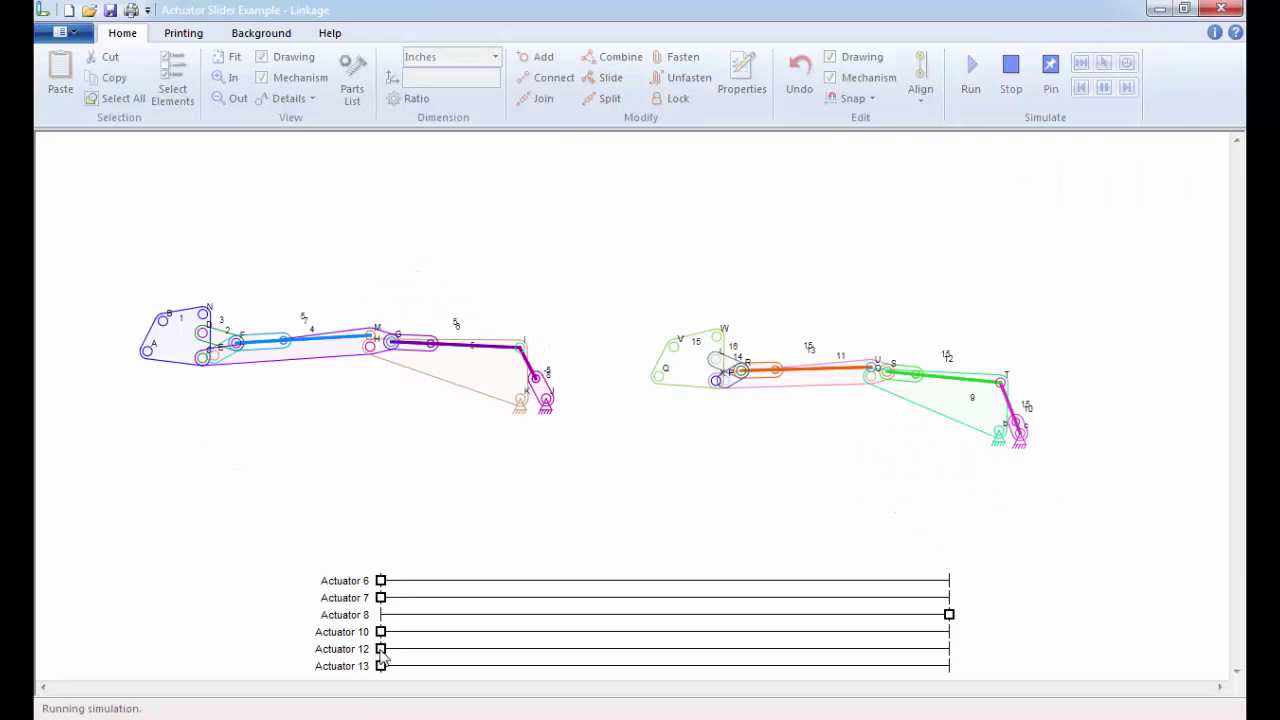
{"action": "left_click_drag", "start_coordinate": [381, 649], "coordinate": [378, 655]}
{"action": "left_click_drag", "start_coordinate": [472, 673], "coordinate": [587, 677]}
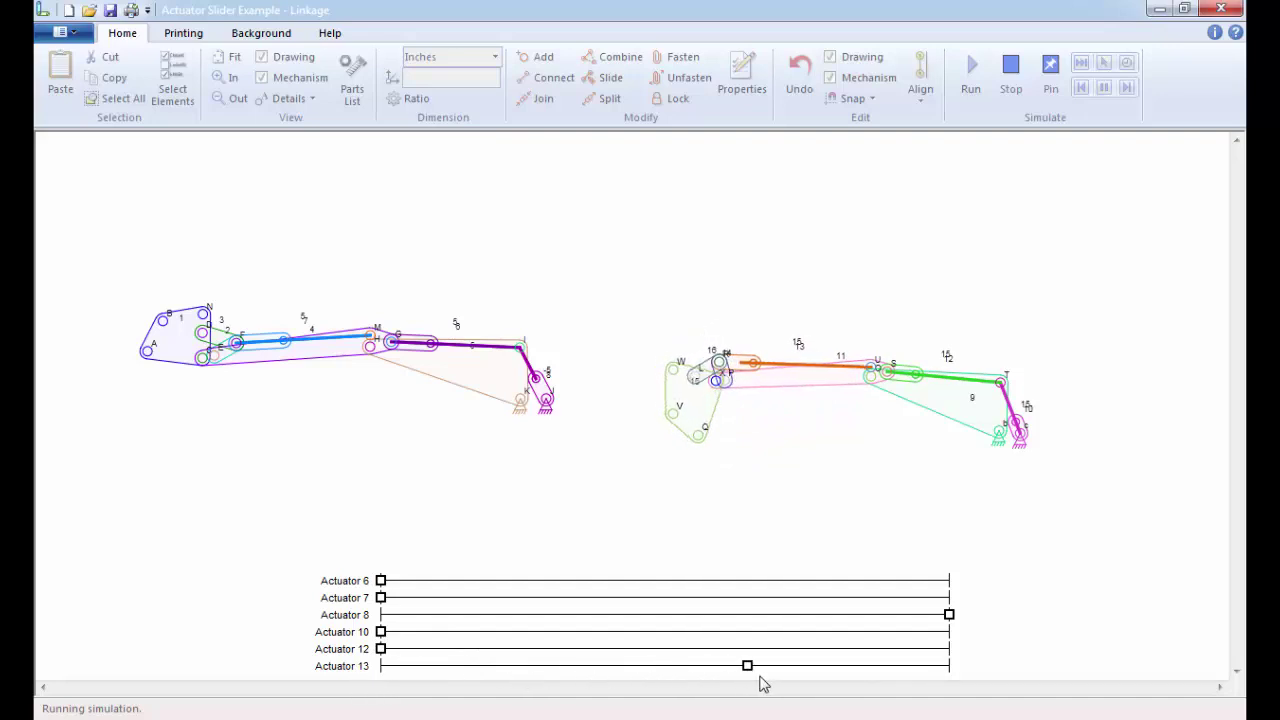
{"action": "left_click_drag", "start_coordinate": [760, 678], "coordinate": [893, 678]}
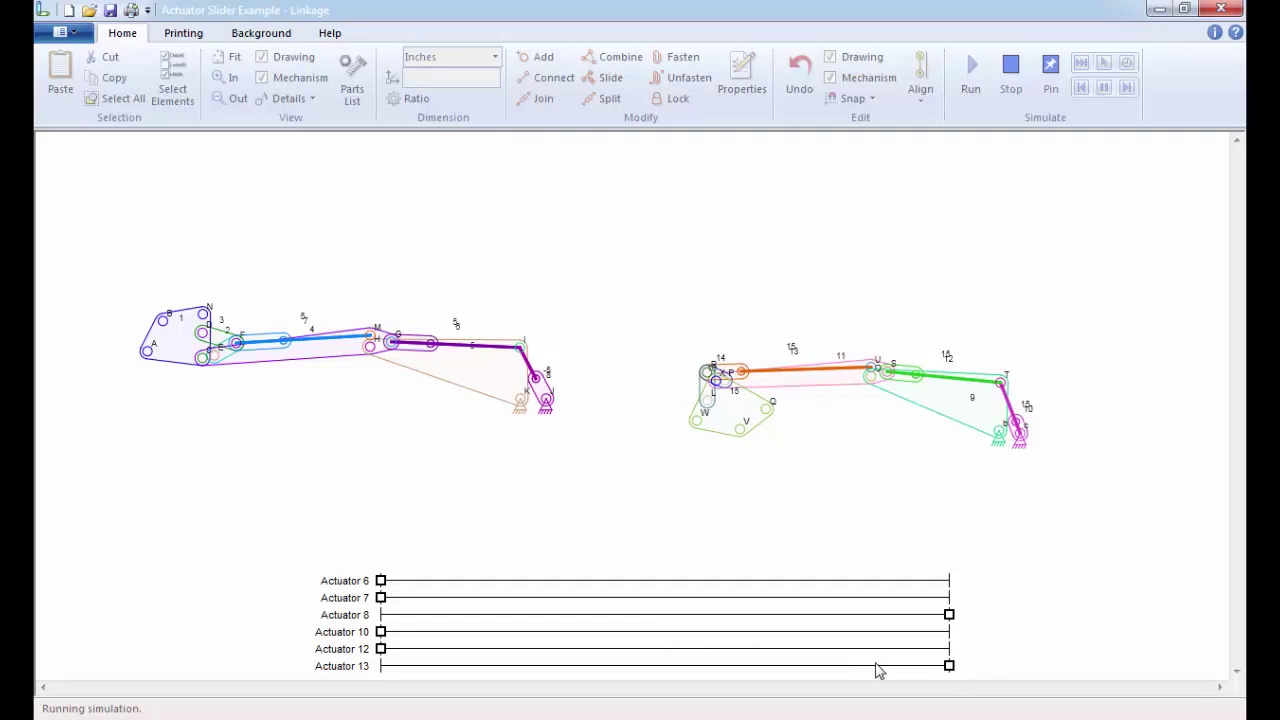
{"action": "mouse_move", "coordinate": [952, 670]}
{"action": "left_mouse_down"}
{"action": "mouse_move", "coordinate": [831, 666]}
{"action": "mouse_move", "coordinate": [891, 651]}
{"action": "mouse_move", "coordinate": [993, 668]}
{"action": "mouse_move", "coordinate": [821, 666]}
{"action": "mouse_move", "coordinate": [909, 666]}
{"action": "mouse_move", "coordinate": [895, 666]}
{"action": "left_mouse_up"}
{"action": "mouse_move", "coordinate": [893, 666]}
{"action": "left_mouse_down"}
{"action": "mouse_move", "coordinate": [343, 654]}
{"action": "mouse_move", "coordinate": [534, 674]}
{"action": "mouse_move", "coordinate": [781, 653]}
{"action": "mouse_move", "coordinate": [953, 656]}
{"action": "left_mouse_up"}
{"action": "left_click", "coordinate": [1012, 80]}
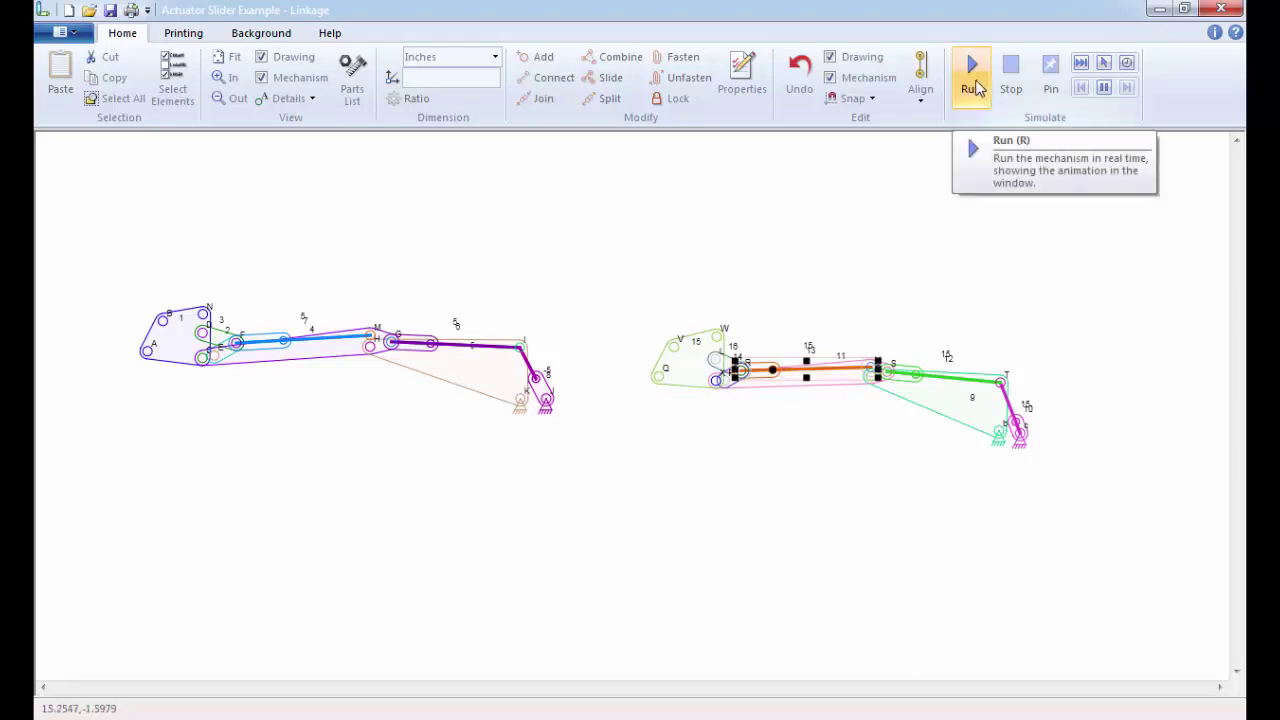
{"action": "left_click", "coordinate": [1104, 62]}
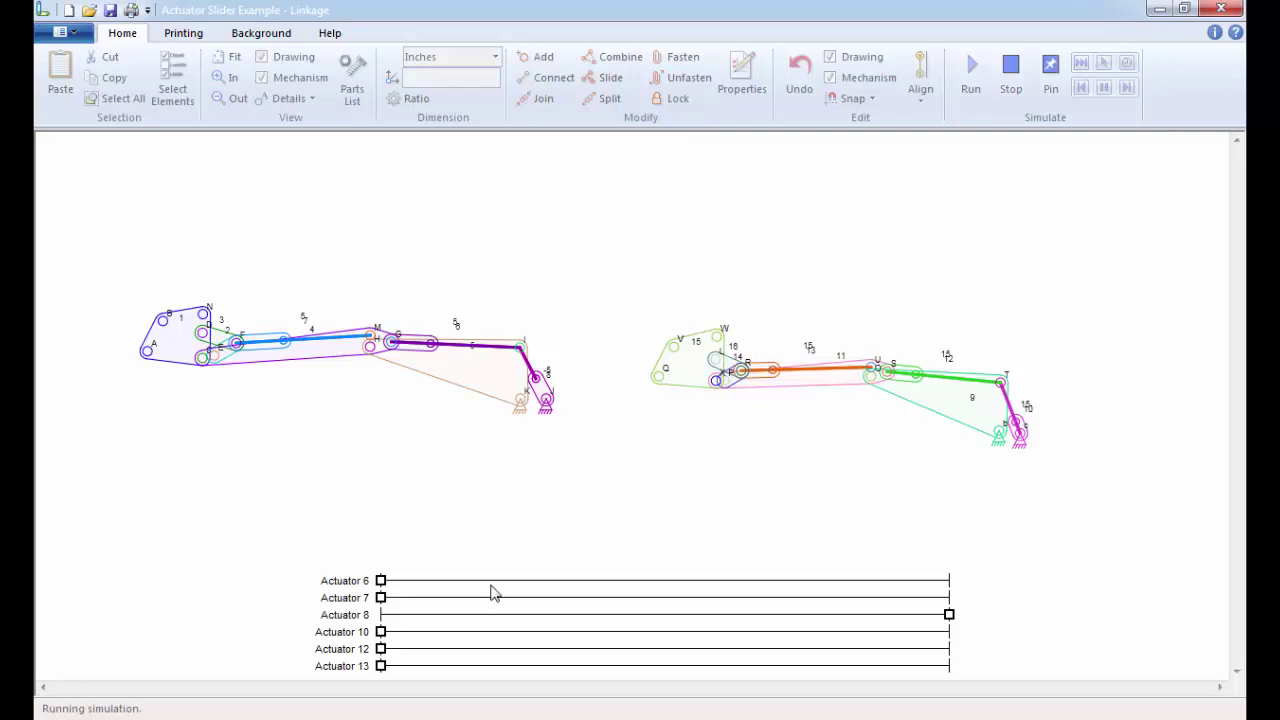
{"action": "left_click_drag", "start_coordinate": [381, 666], "coordinate": [878, 665]}
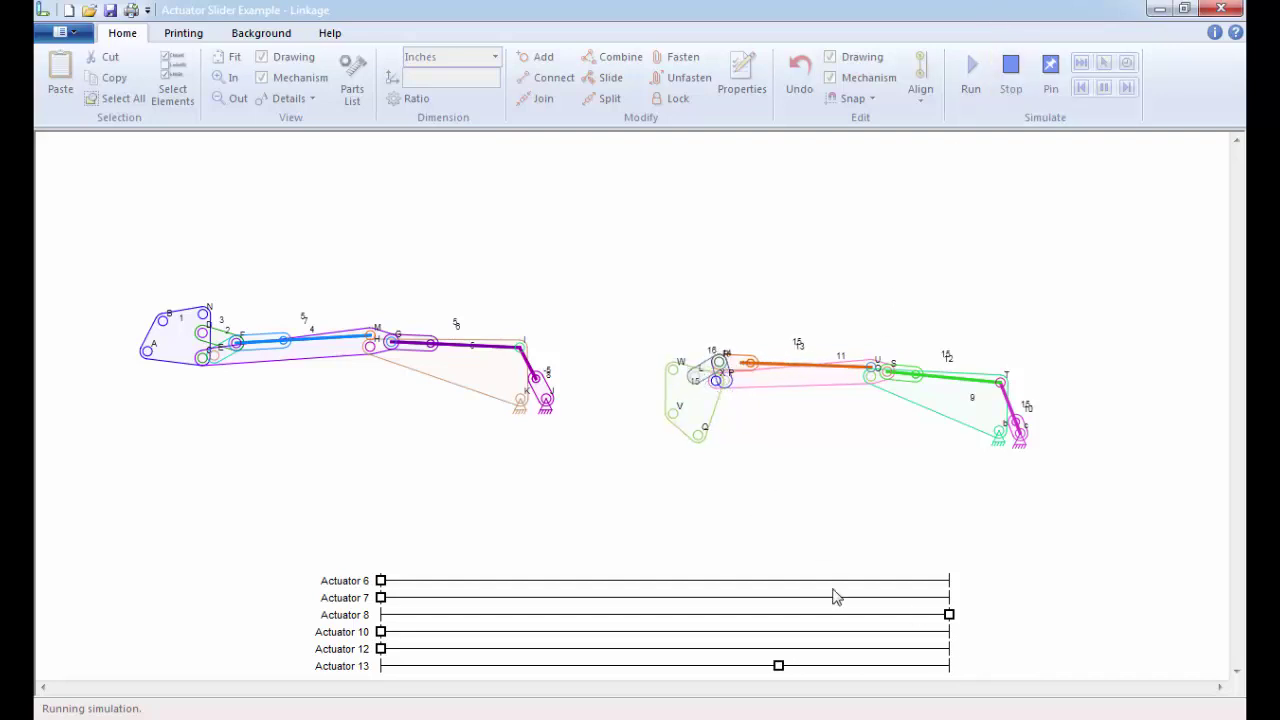
{"action": "left_click_drag", "start_coordinate": [780, 670], "coordinate": [919, 693]}
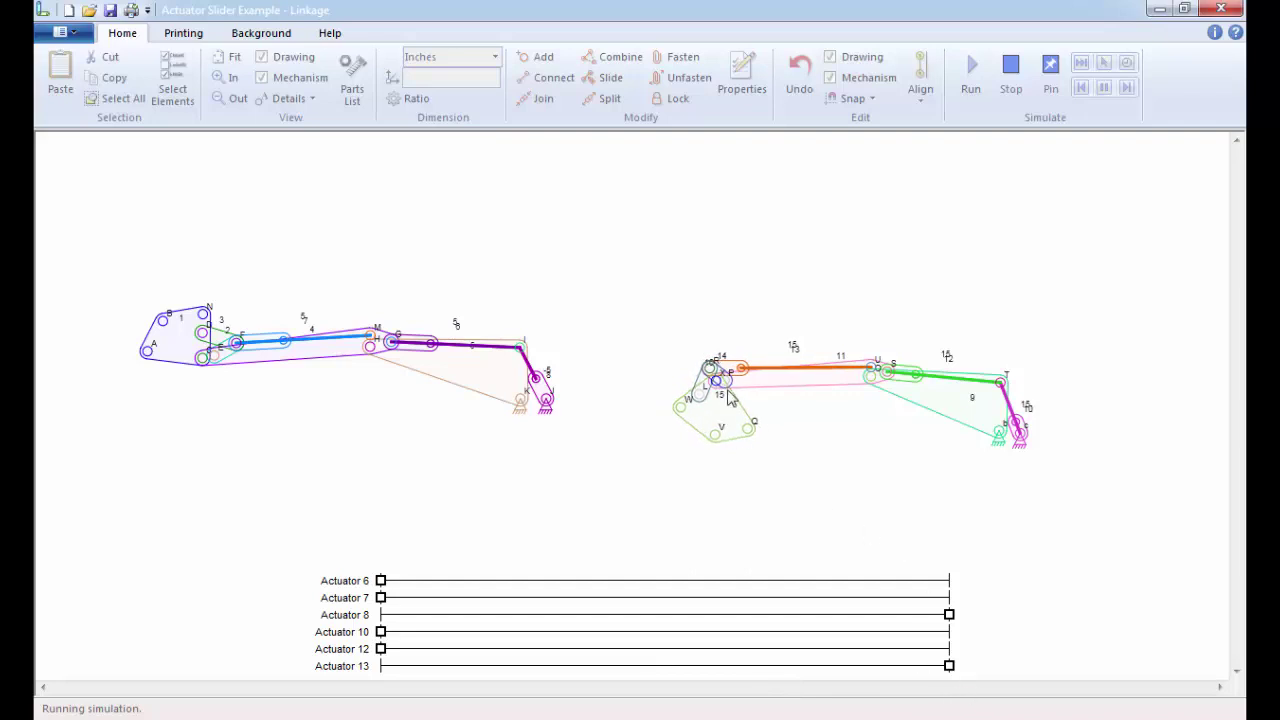
{"action": "left_click", "coordinate": [1018, 68]}
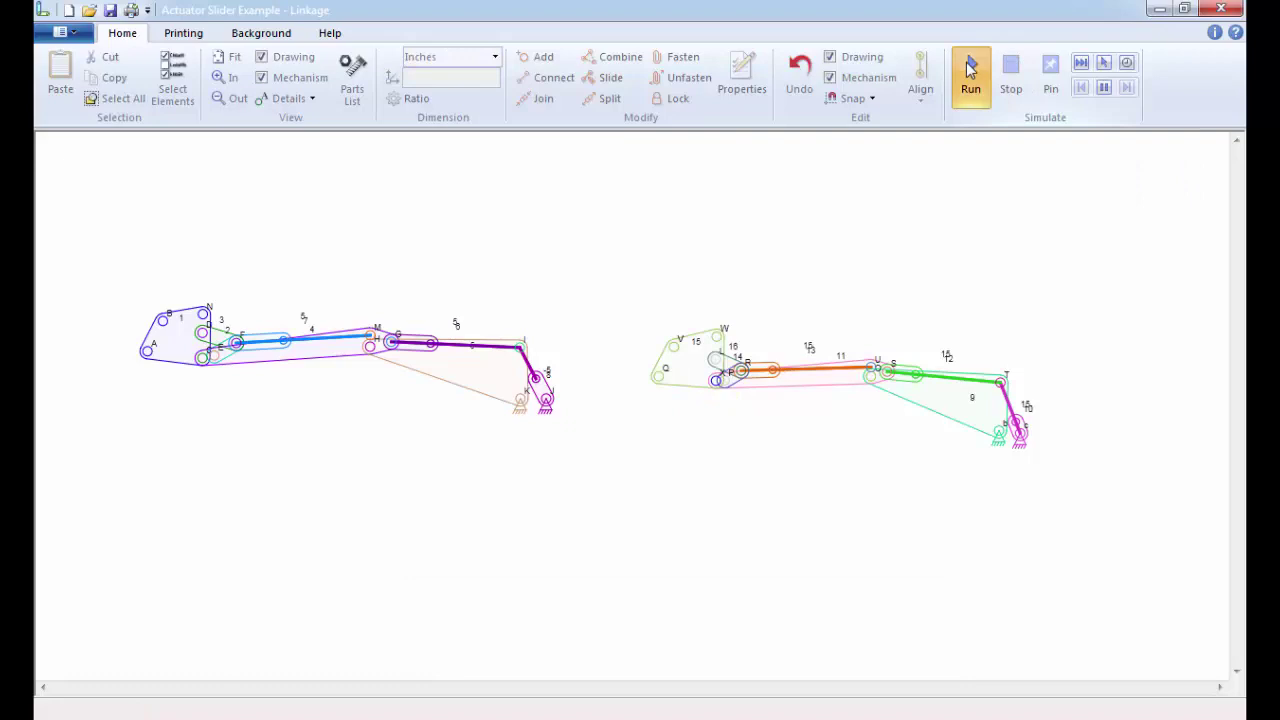
{"action": "left_click", "coordinate": [968, 68]}
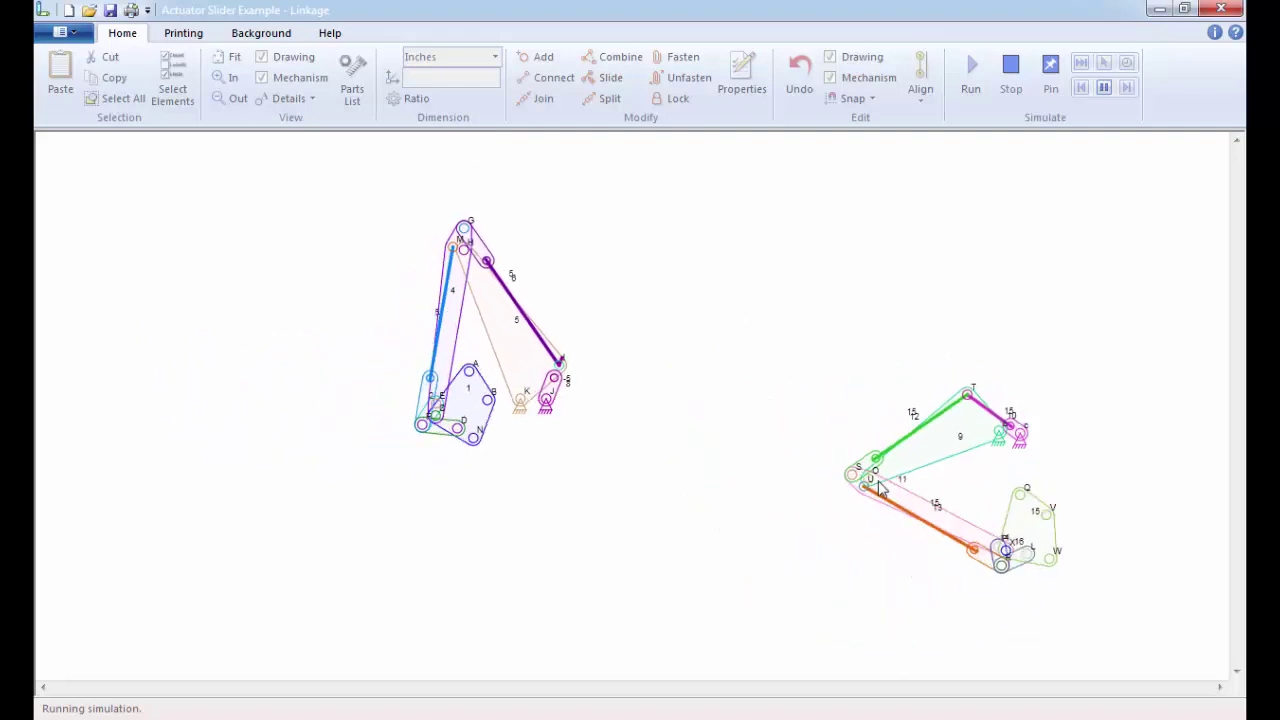
{"action": "left_click", "coordinate": [1017, 73]}
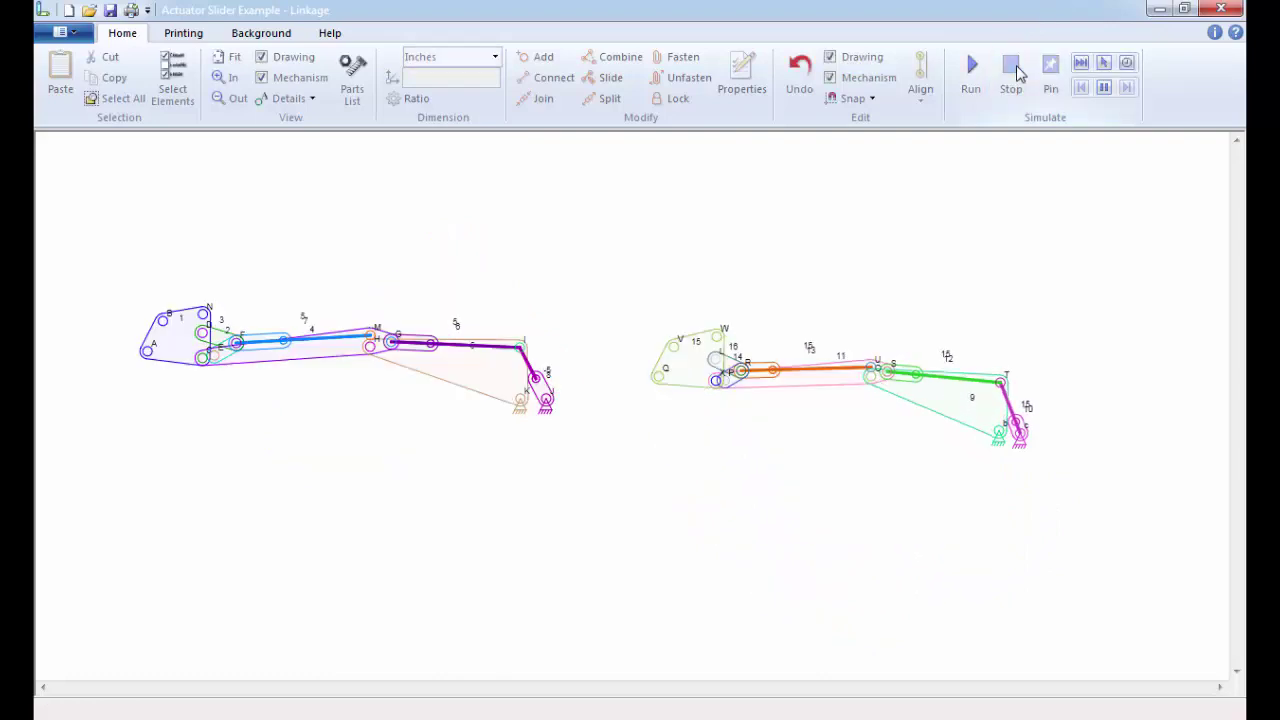
Change actuator 10's Linear Actuator CPM, then run and stop a test animation
{"action": "double_click", "coordinate": [1025, 432]}
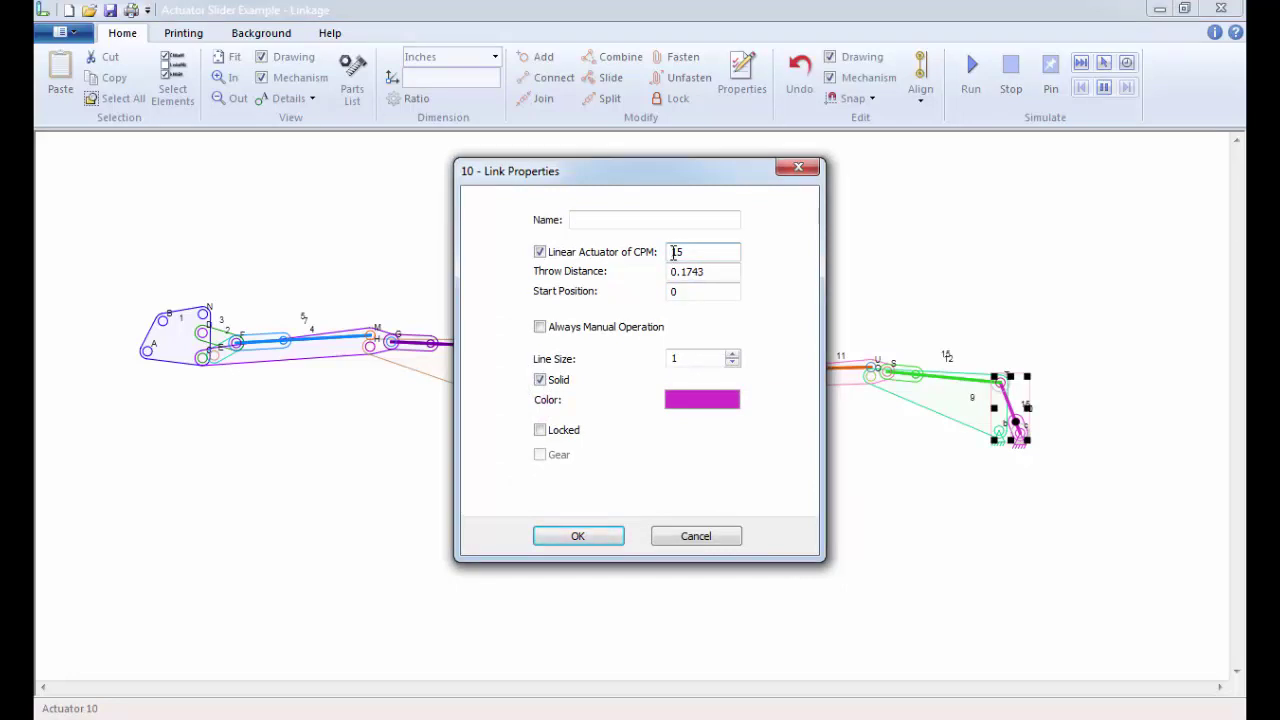
{"action": "left_click", "coordinate": [580, 537]}
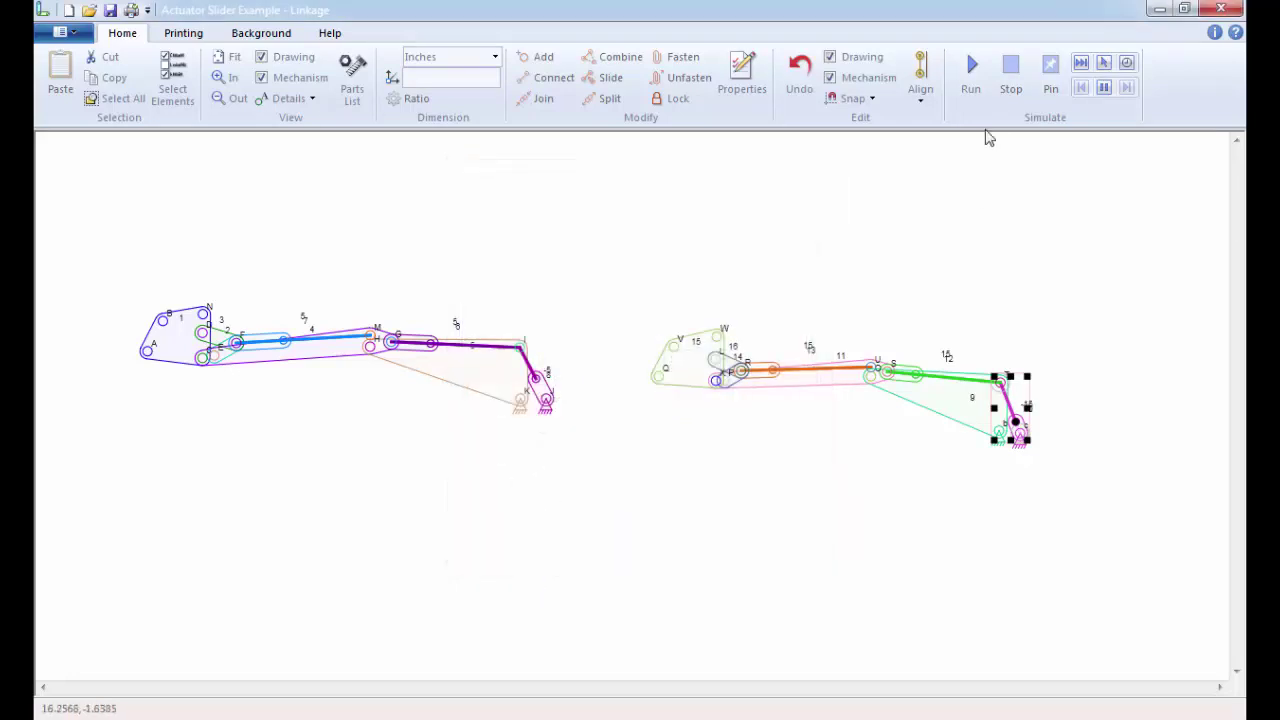
{"action": "left_click", "coordinate": [970, 75]}
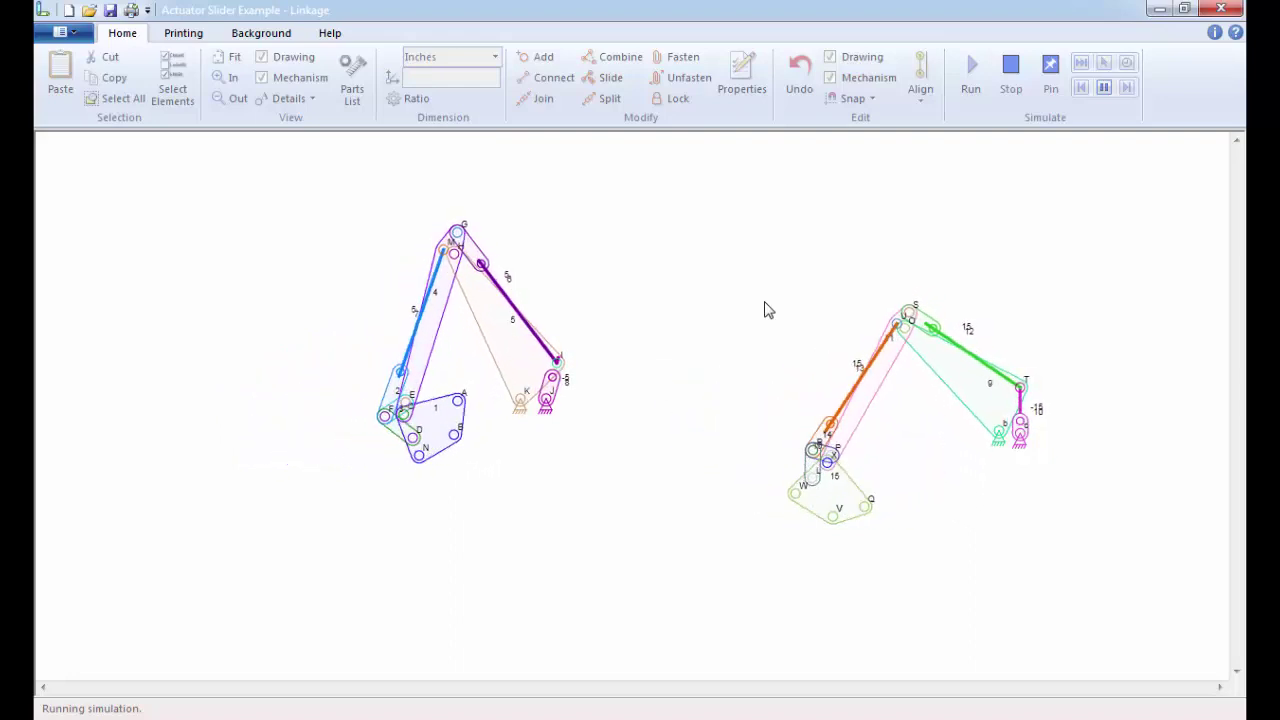
{"action": "left_click", "coordinate": [1013, 67]}
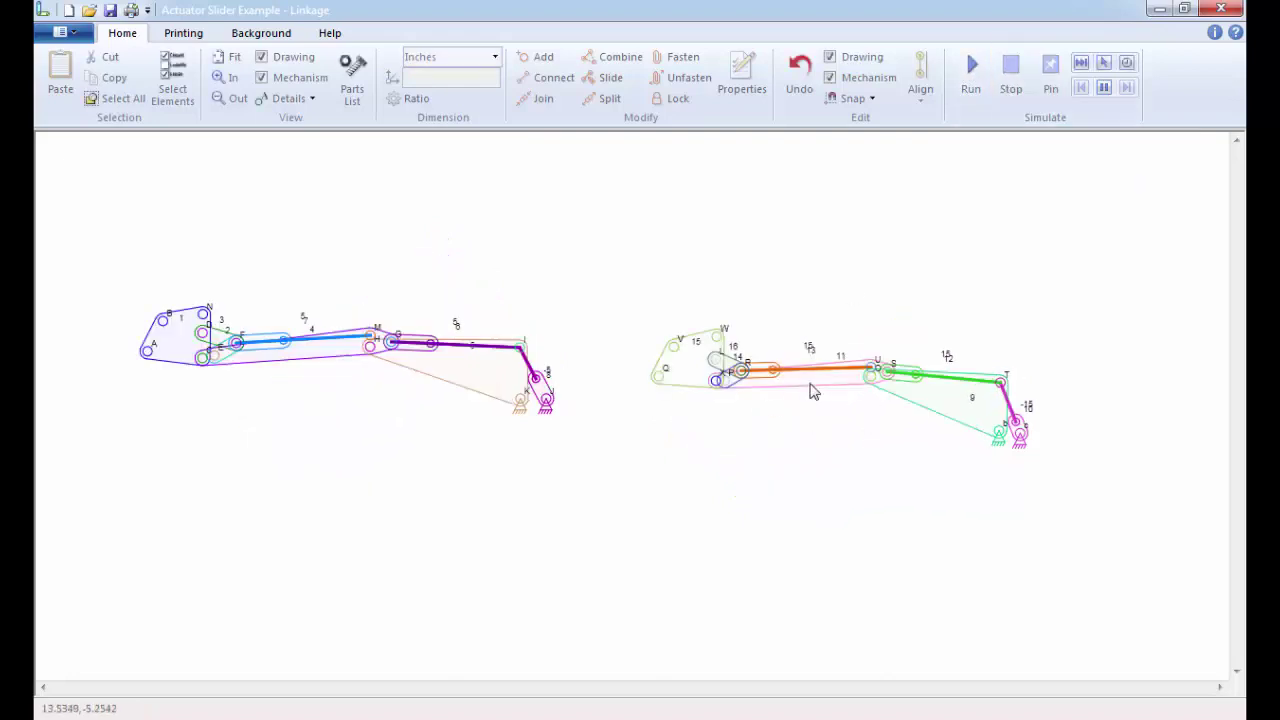
Set Linear Actuator CPM to 5 on links 13 and 12 and -5 on link 10
{"action": "double_click", "coordinate": [760, 372]}
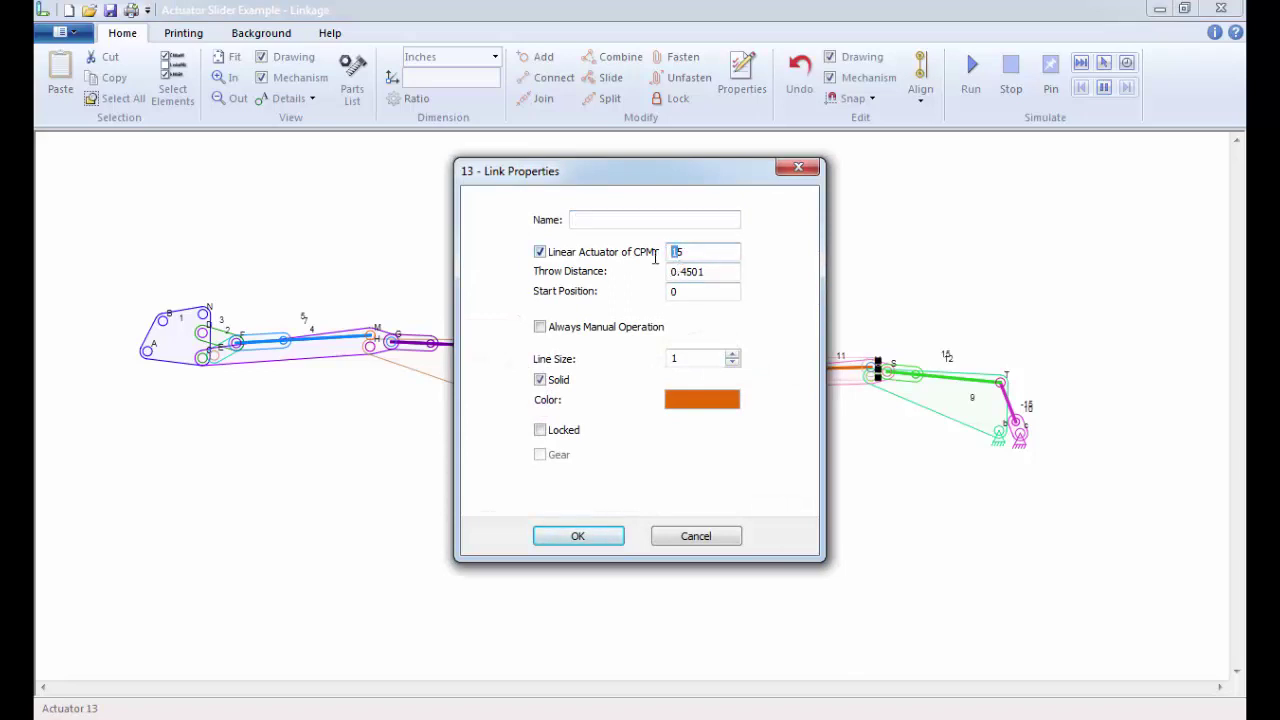
{"action": "left_click", "coordinate": [592, 543]}
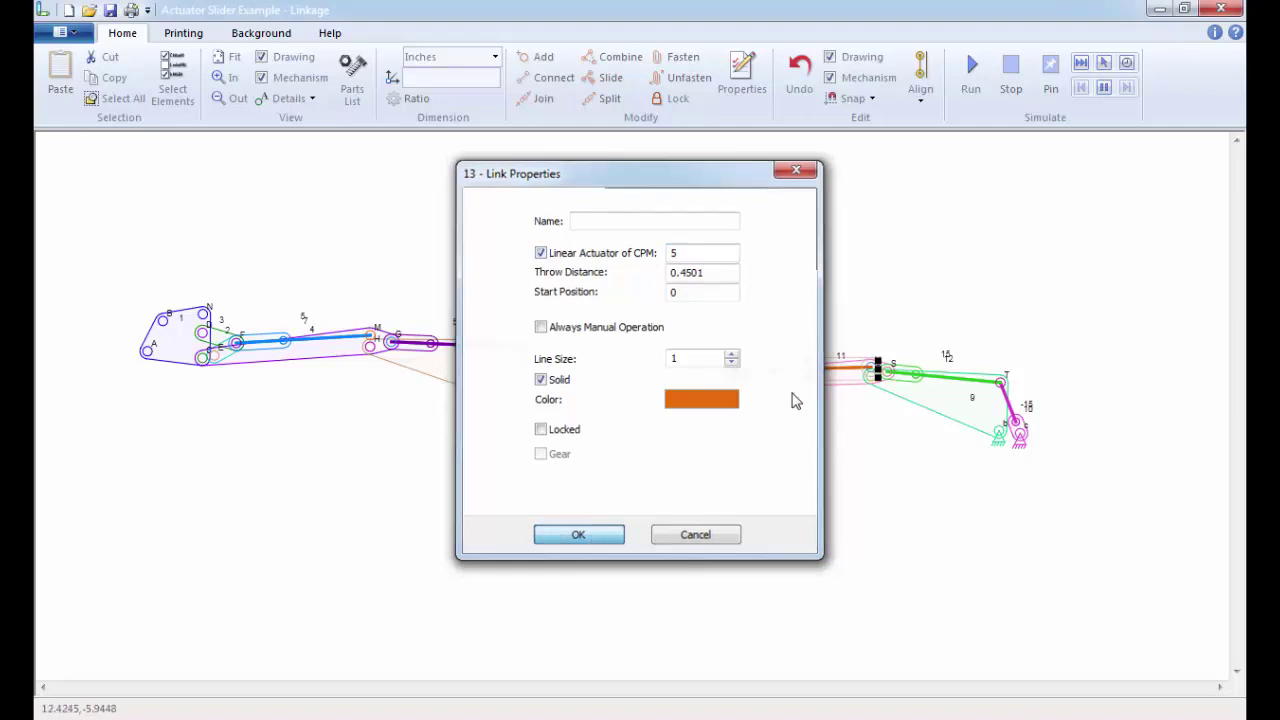
{"action": "double_click", "coordinate": [910, 376]}
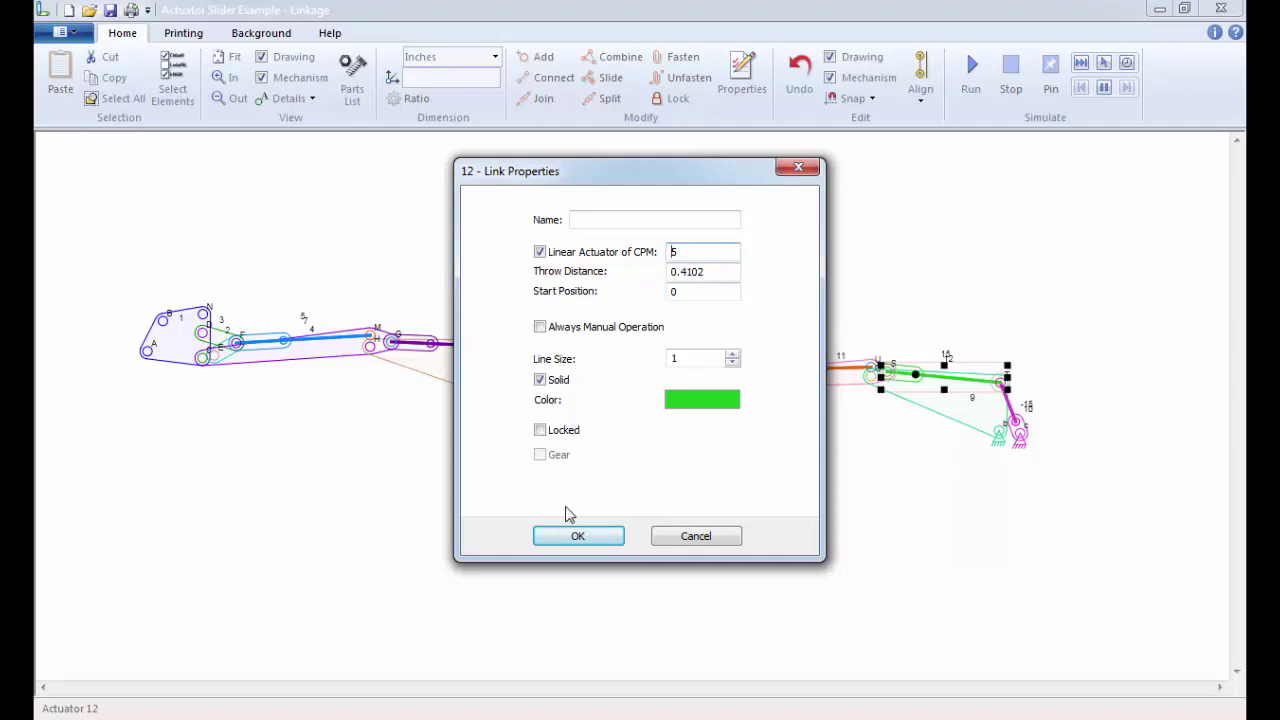
{"action": "left_click", "coordinate": [579, 537]}
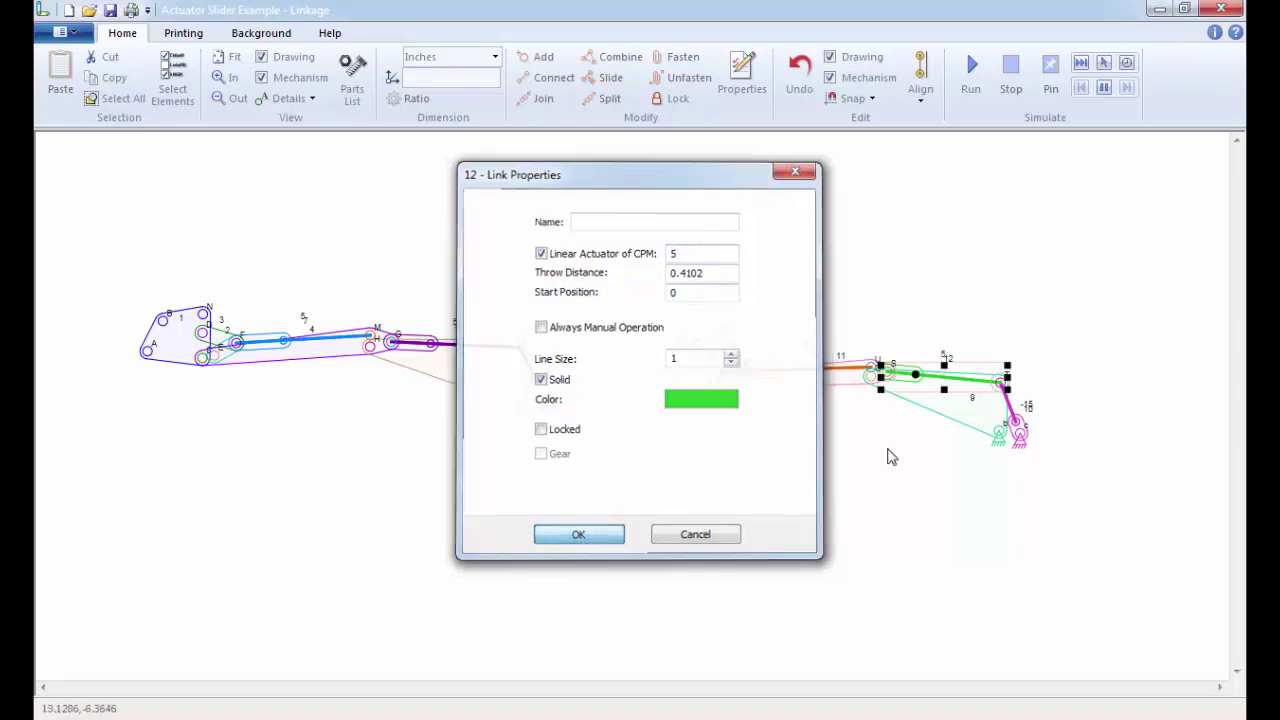
{"action": "double_click", "coordinate": [1019, 432]}
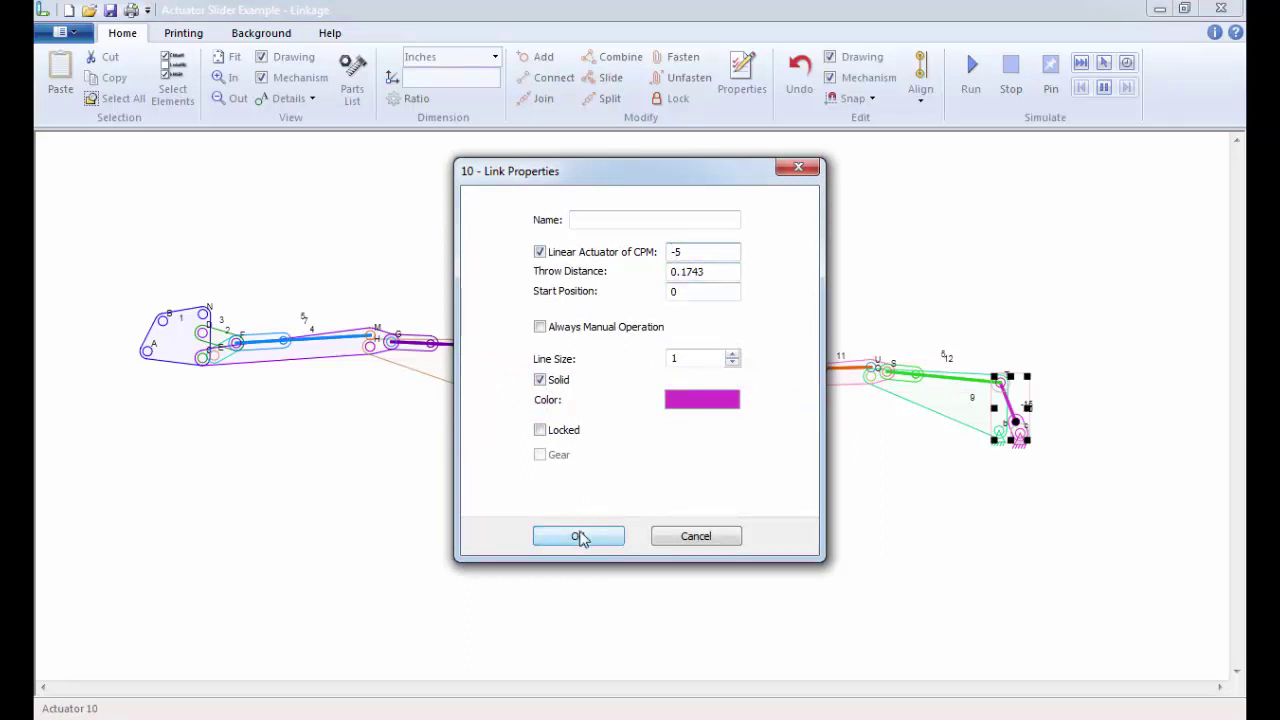
{"action": "left_click", "coordinate": [586, 538]}
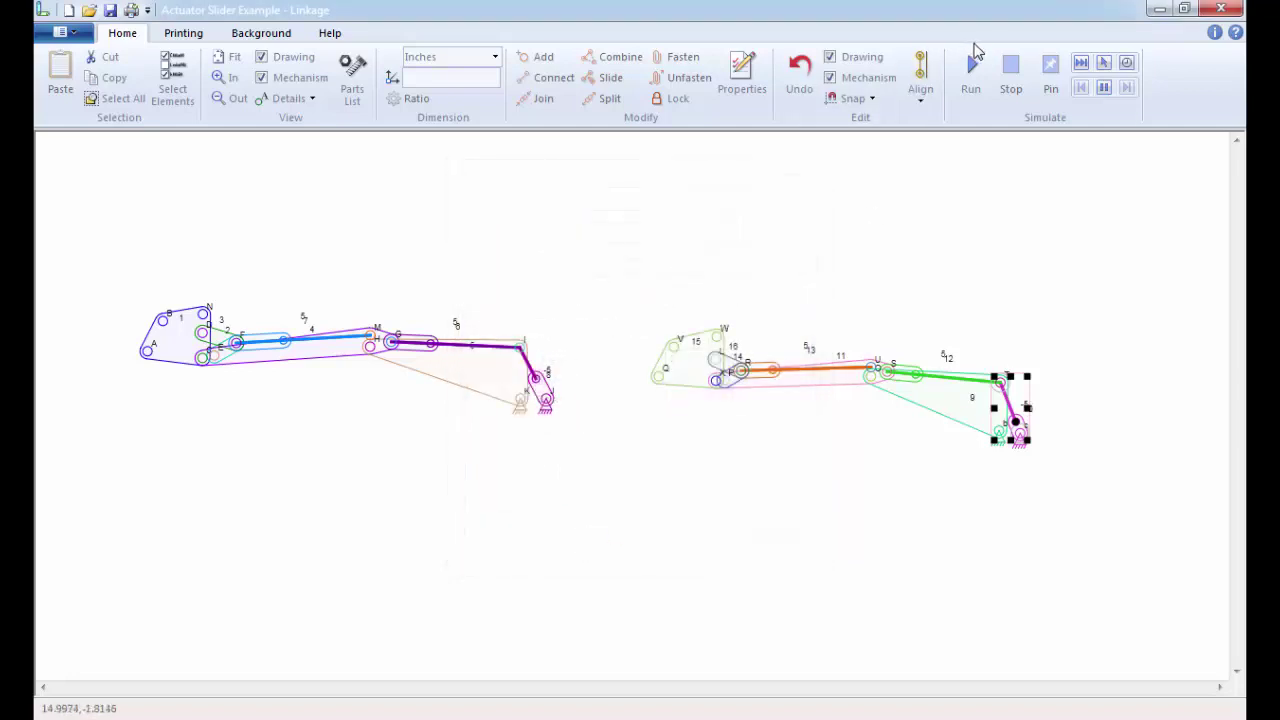
{"action": "left_click", "coordinate": [971, 68]}
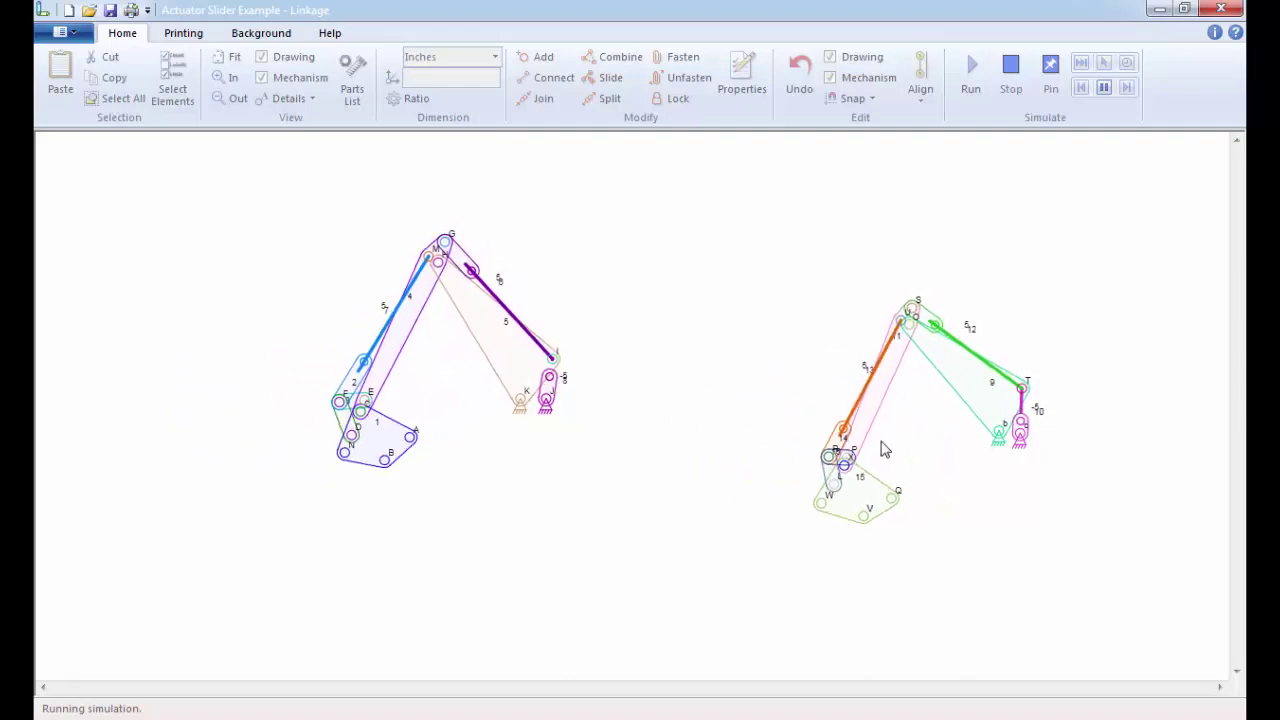
{"action": "left_click", "coordinate": [1009, 105]}
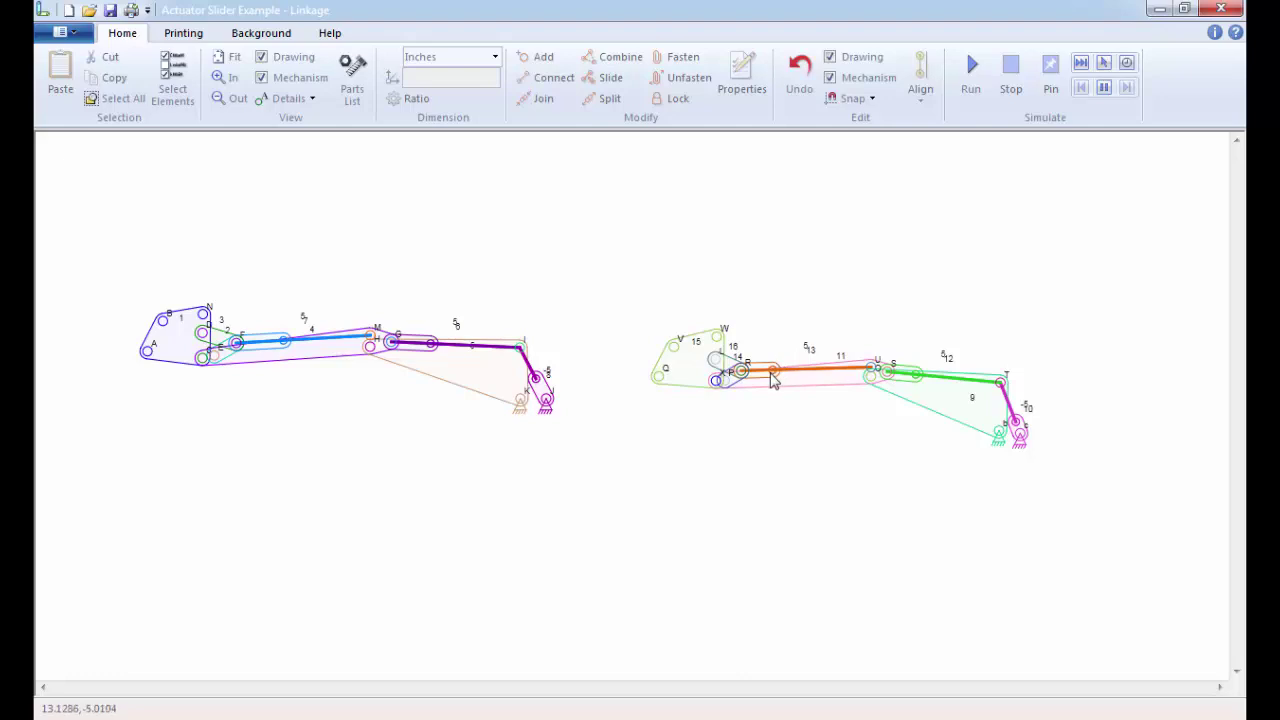
{"action": "left_click", "coordinate": [771, 372]}
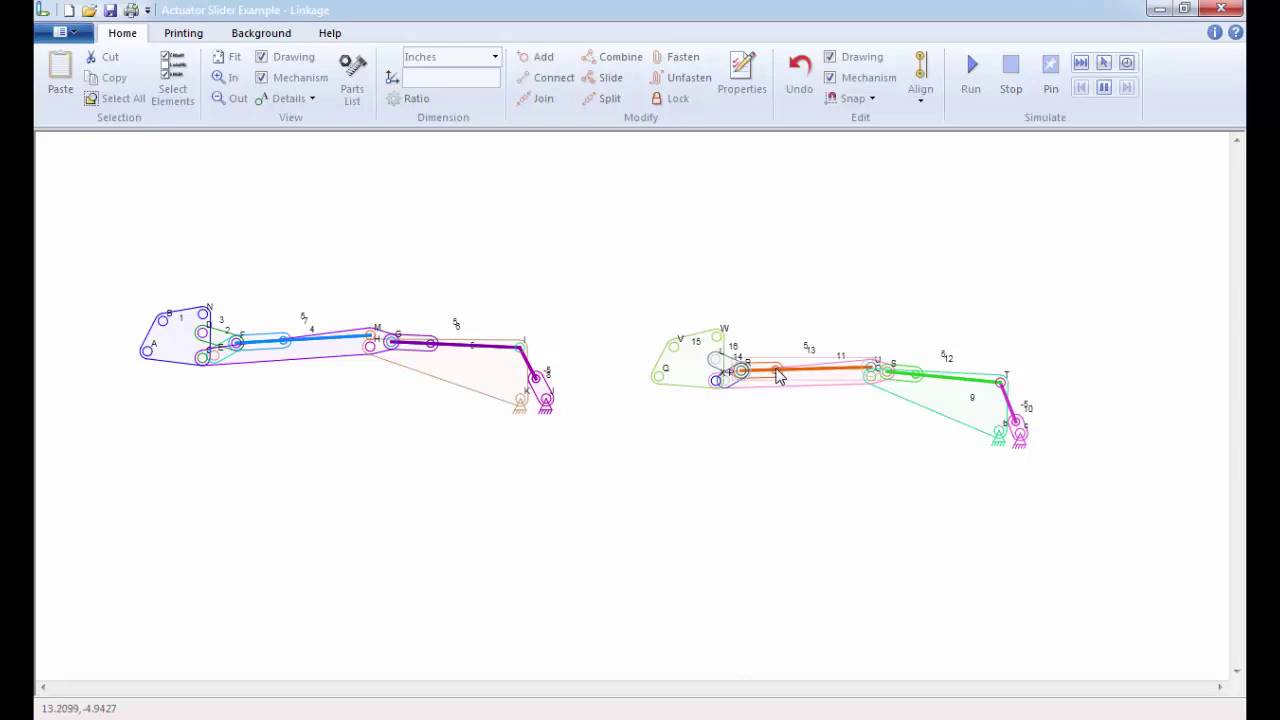
{"action": "left_click", "coordinate": [984, 66]}
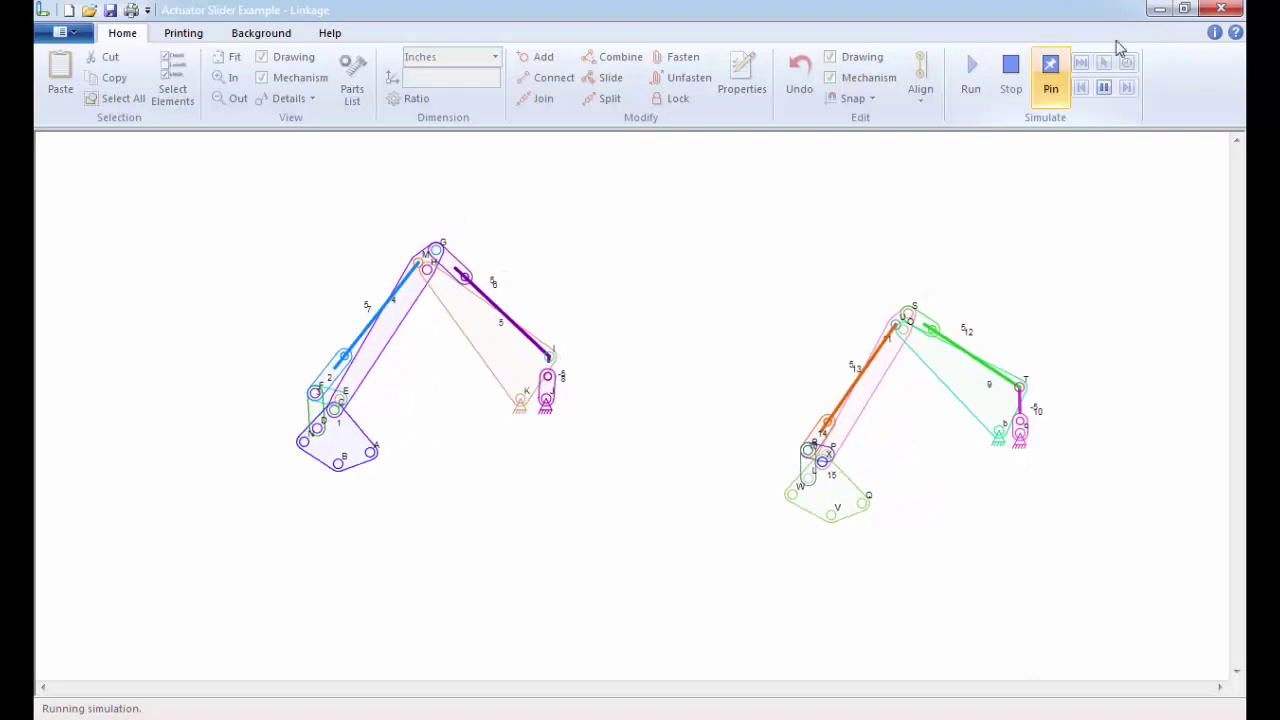
{"action": "left_click", "coordinate": [1105, 93]}
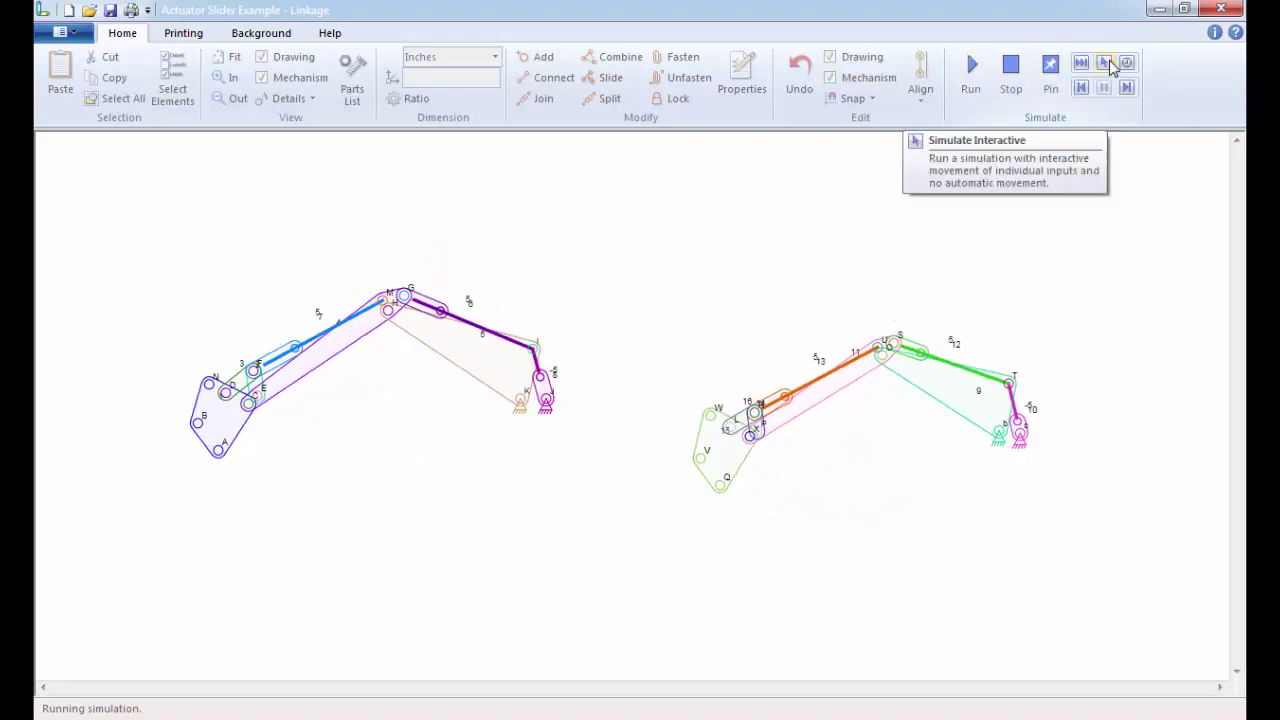
{"action": "left_click", "coordinate": [1011, 65]}
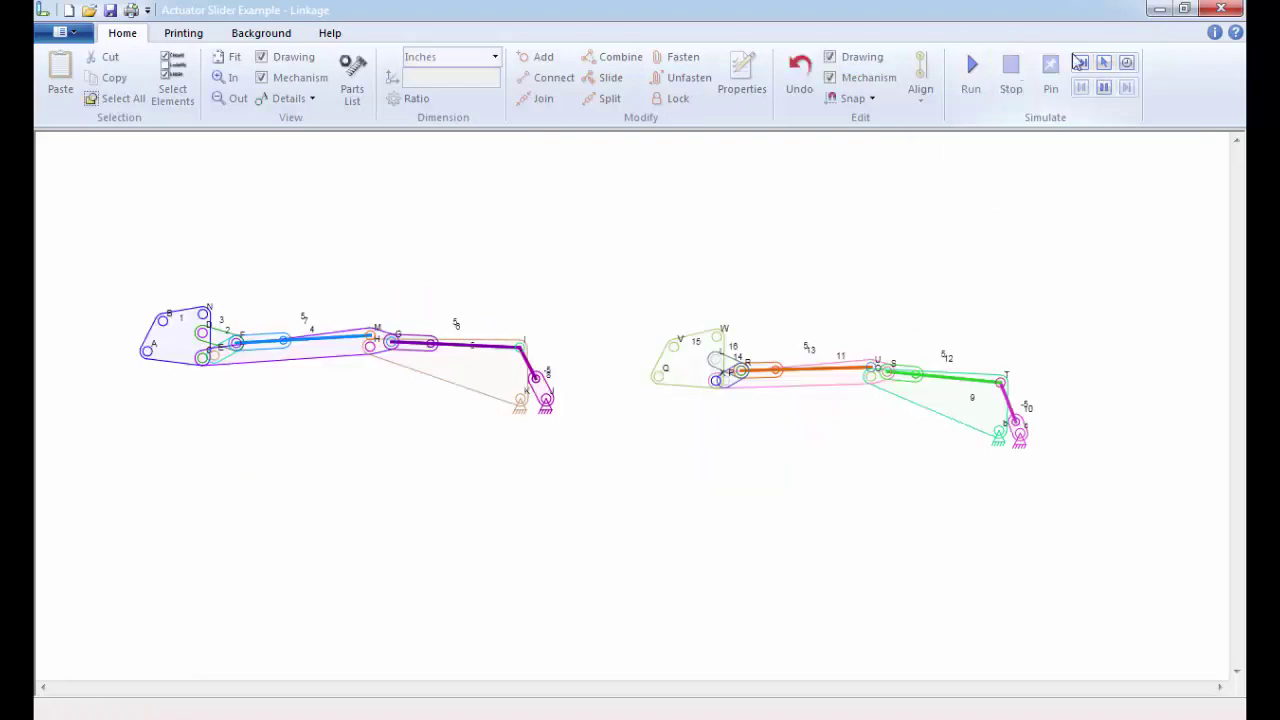
{"action": "left_click", "coordinate": [1105, 63]}
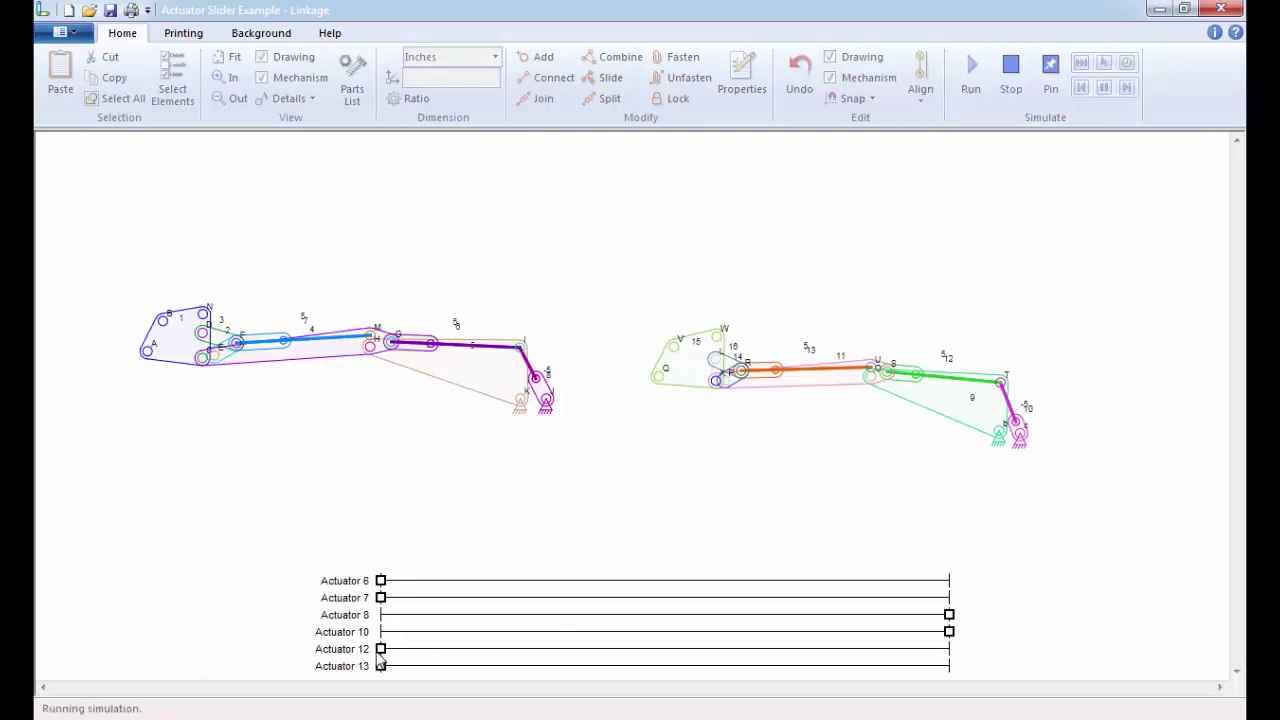
{"action": "mouse_move", "coordinate": [382, 667]}
{"action": "left_mouse_down"}
{"action": "mouse_move", "coordinate": [583, 666]}
{"action": "mouse_move", "coordinate": [283, 690]}
{"action": "left_mouse_up"}
{"action": "mouse_move", "coordinate": [380, 665]}
{"action": "left_mouse_down"}
{"action": "mouse_move", "coordinate": [691, 654]}
{"action": "mouse_move", "coordinate": [1011, 611]}
{"action": "left_mouse_up"}
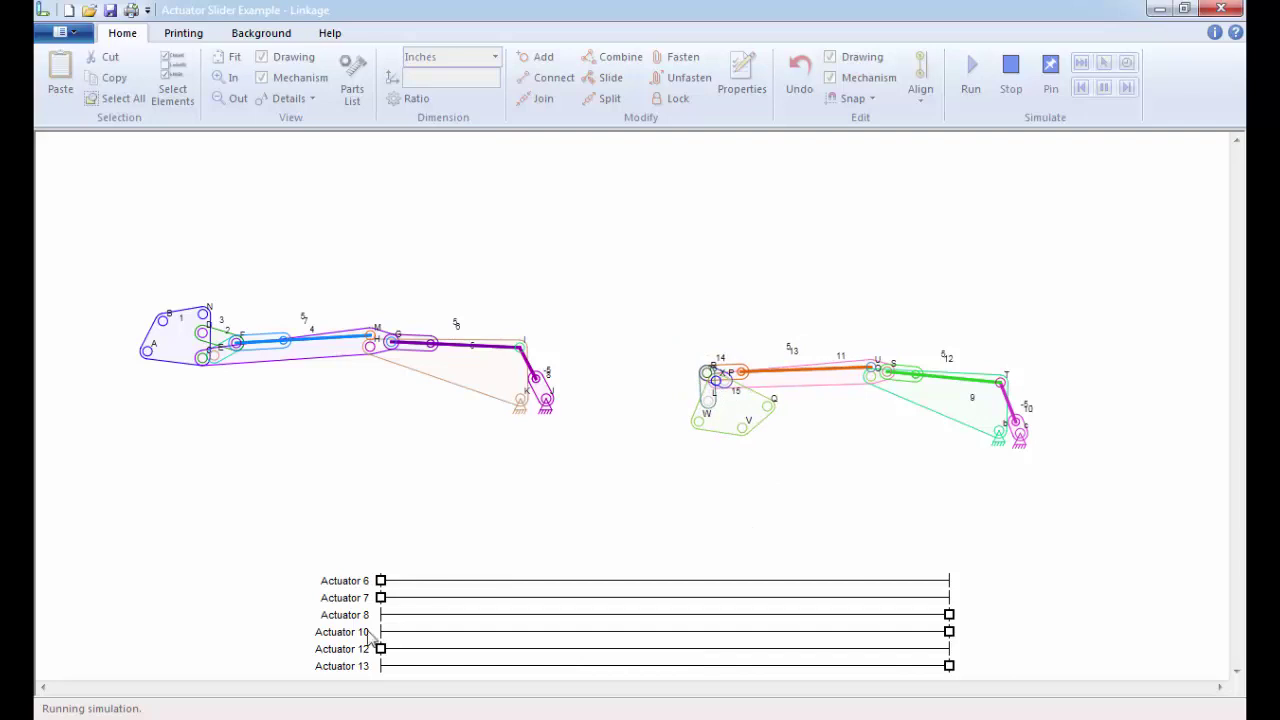
{"action": "mouse_move", "coordinate": [381, 581]}
{"action": "left_mouse_down"}
{"action": "mouse_move", "coordinate": [503, 583]}
{"action": "mouse_move", "coordinate": [352, 583]}
{"action": "mouse_move", "coordinate": [500, 600]}
{"action": "mouse_move", "coordinate": [689, 591]}
{"action": "mouse_move", "coordinate": [1035, 607]}
{"action": "left_mouse_up"}
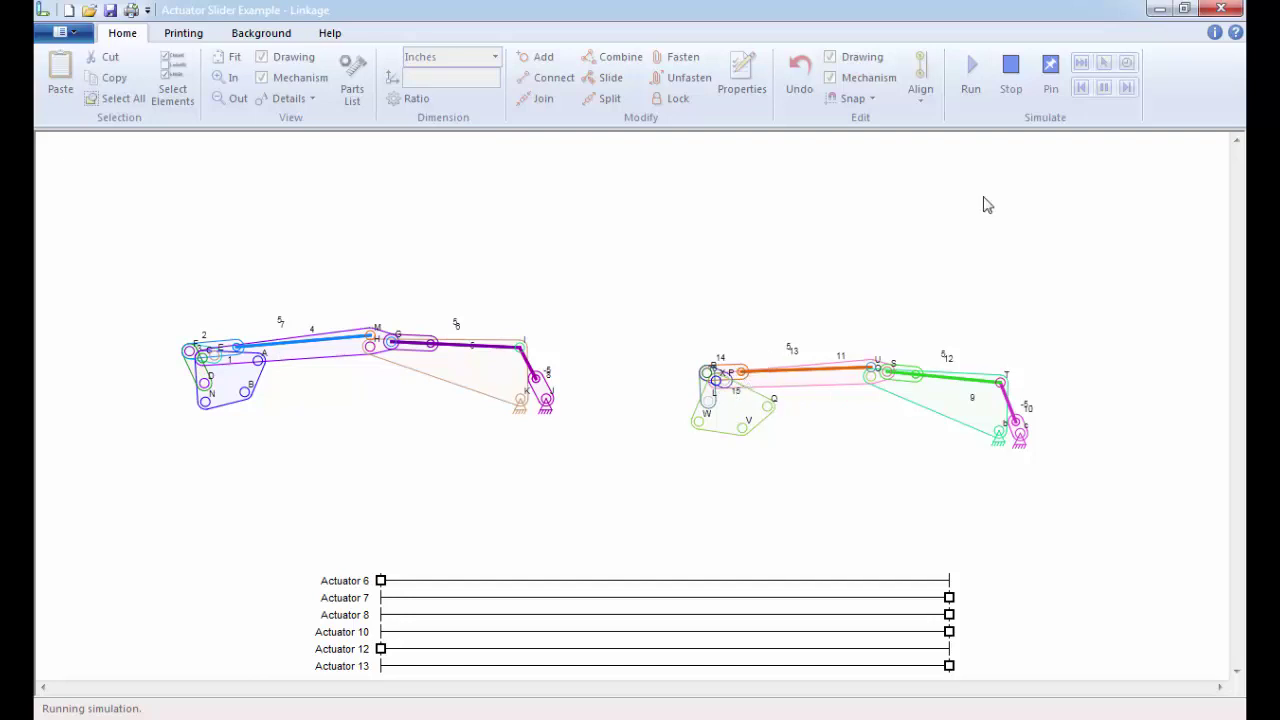
{"action": "left_click", "coordinate": [1011, 68]}
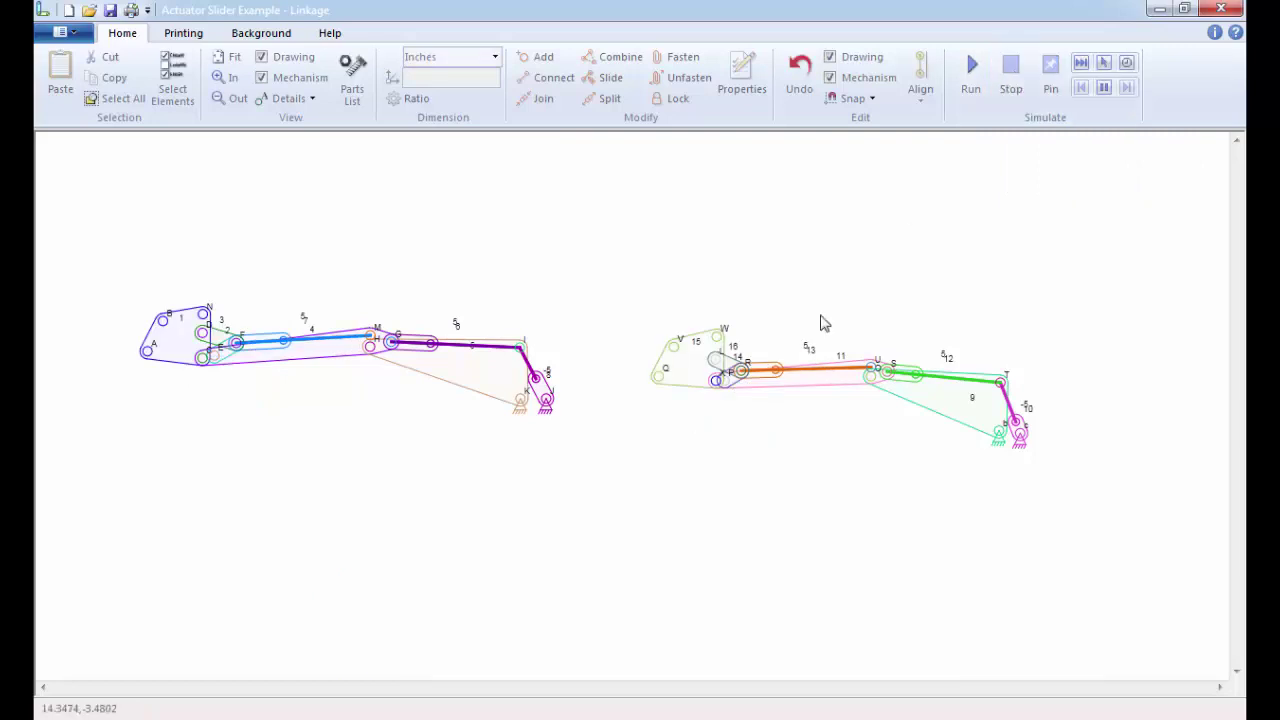
{"action": "left_click", "coordinate": [773, 373]}
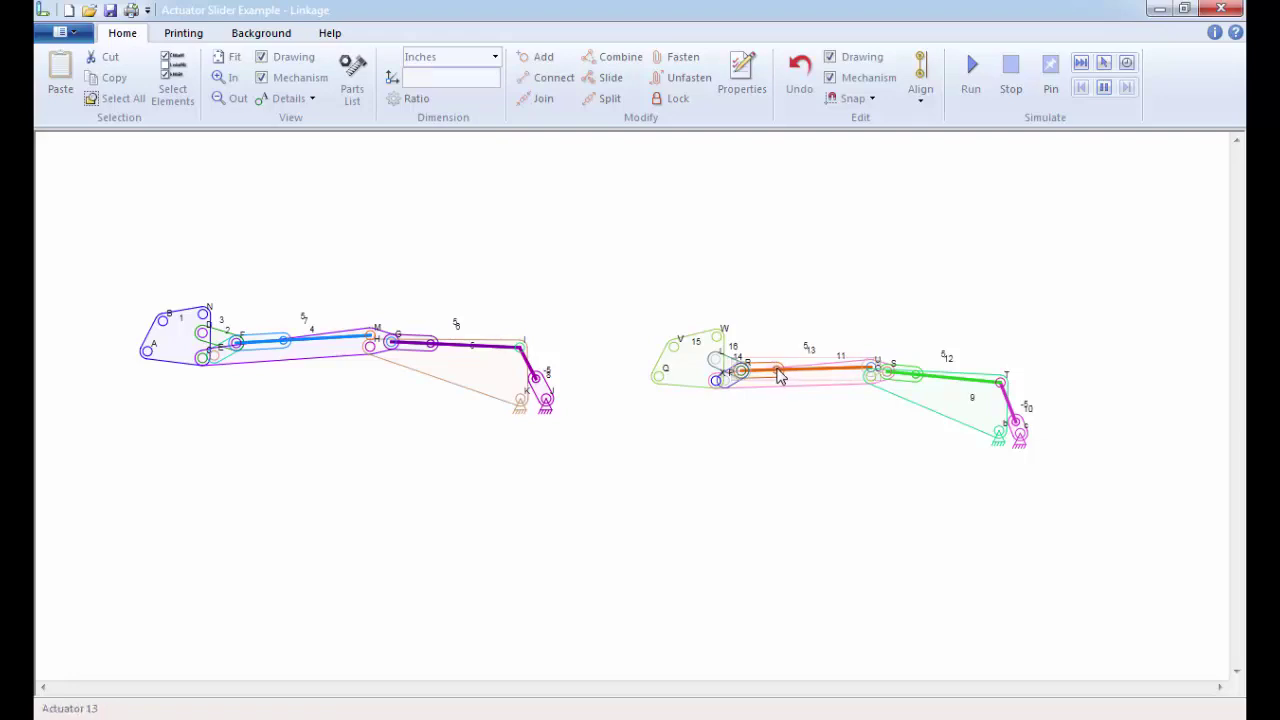
{"action": "left_click", "coordinate": [1105, 66]}
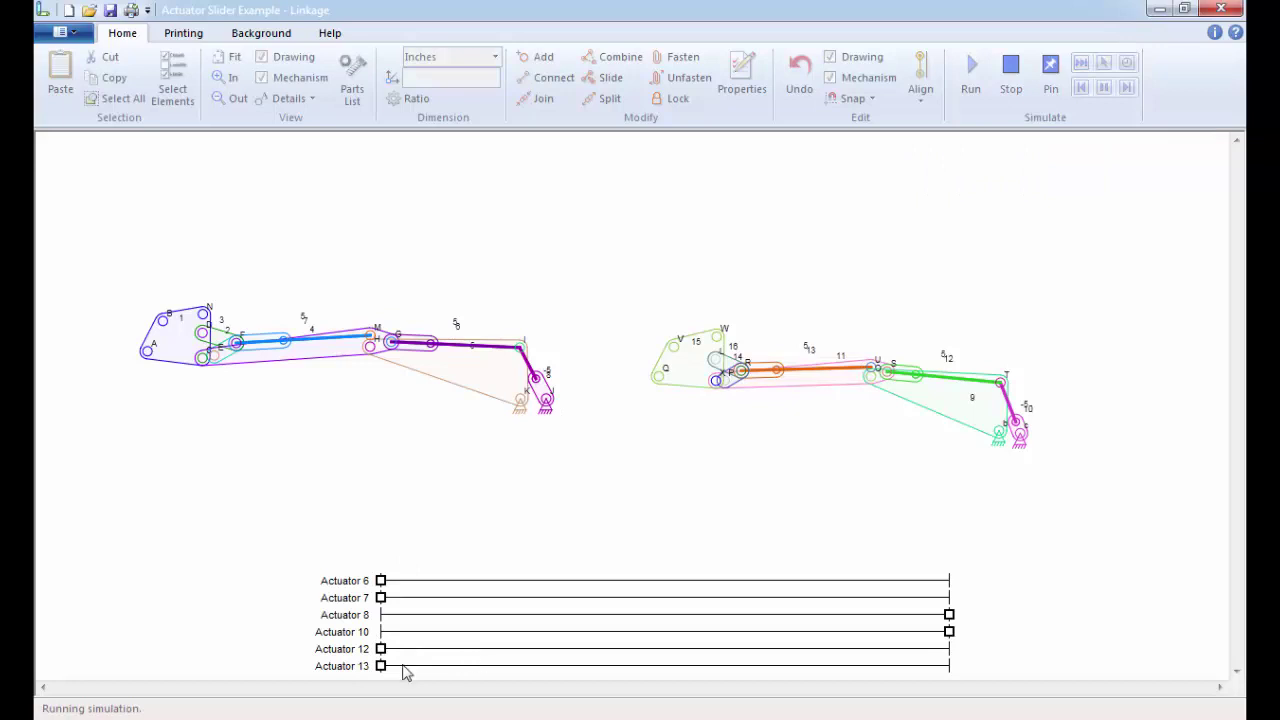
{"action": "left_click_drag", "start_coordinate": [381, 666], "coordinate": [985, 635]}
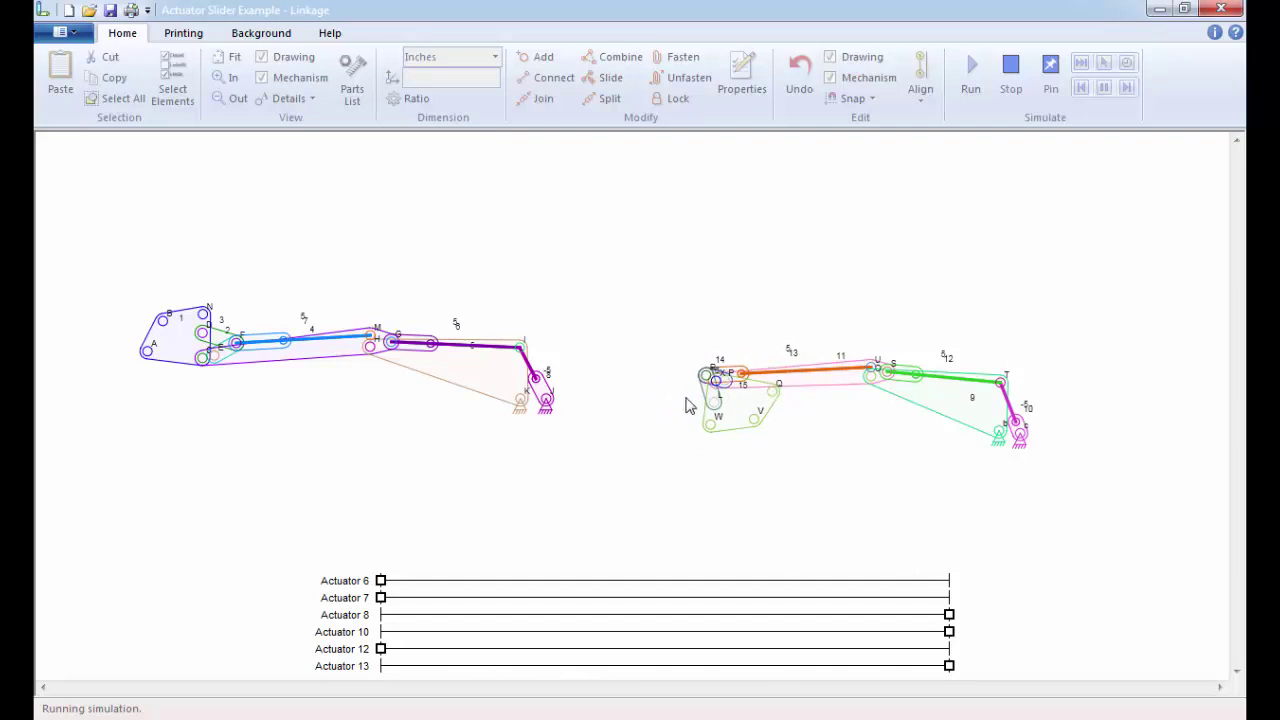
{"action": "left_click_drag", "start_coordinate": [381, 598], "coordinate": [1002, 580]}
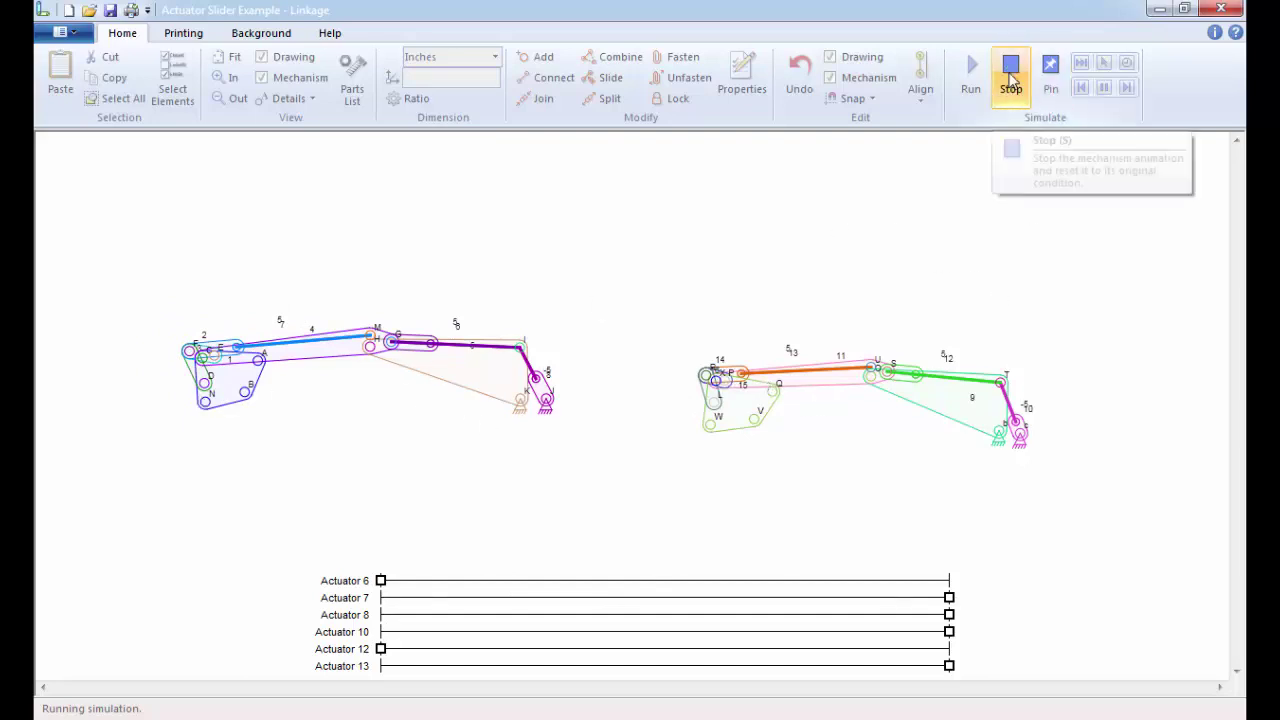
{"action": "left_click", "coordinate": [1011, 76]}
Run the automatic simulation of both excavator linkages again
{"action": "left_click", "coordinate": [970, 68]}
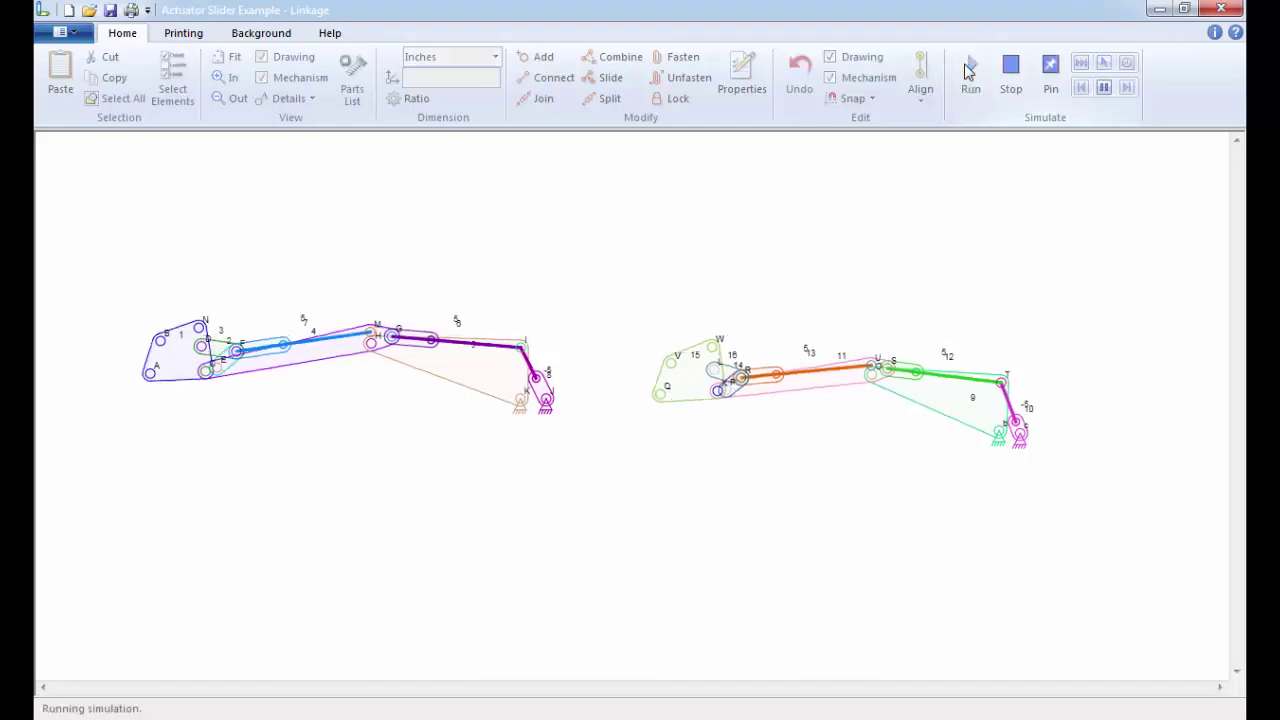